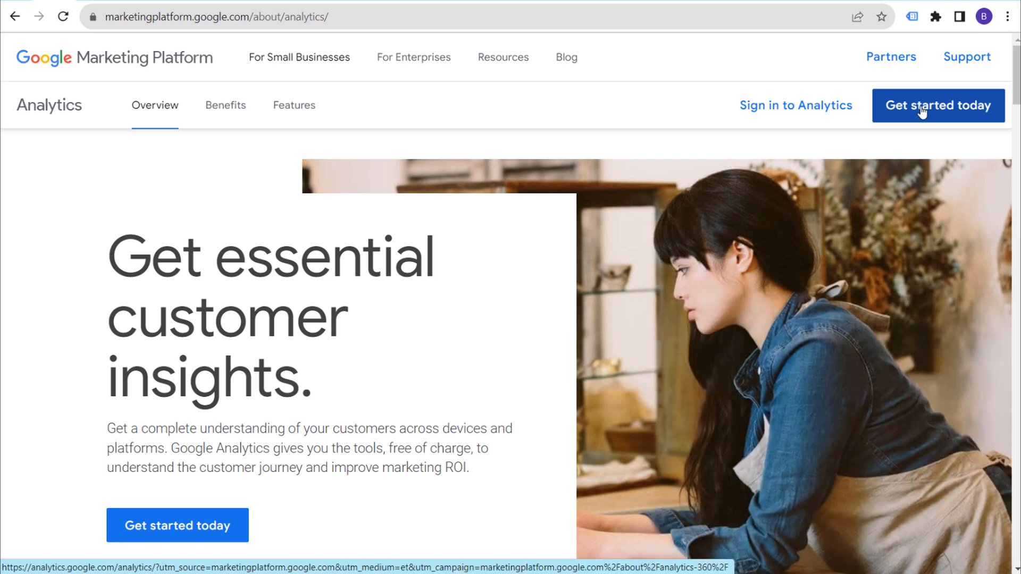
Enter Google Analytics from the marketing page, exit the setup form to Admin, and start creating a new account there.
left_click(813, 111)
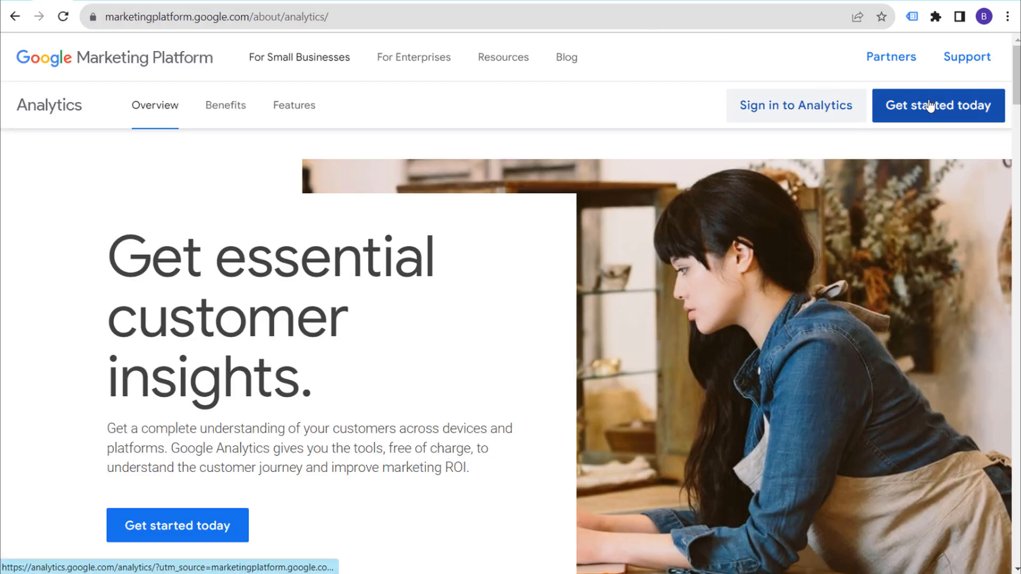
left_click(927, 107)
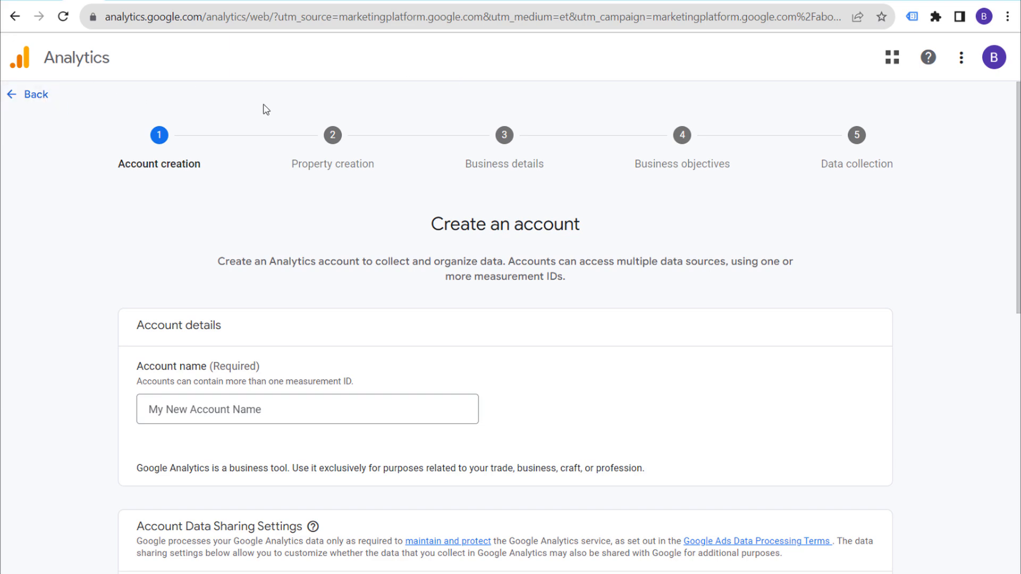
left_click(37, 96)
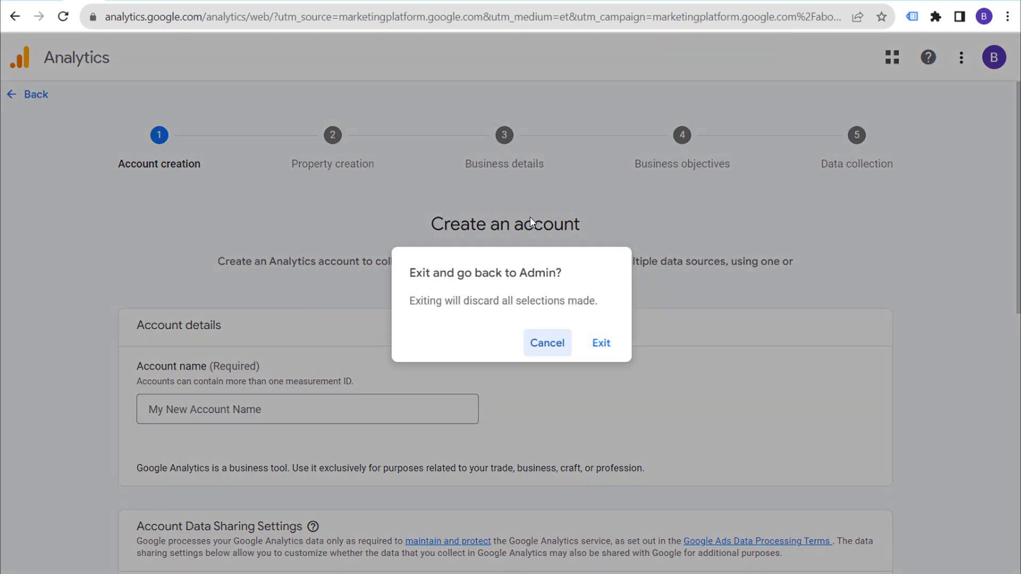
left_click(598, 343)
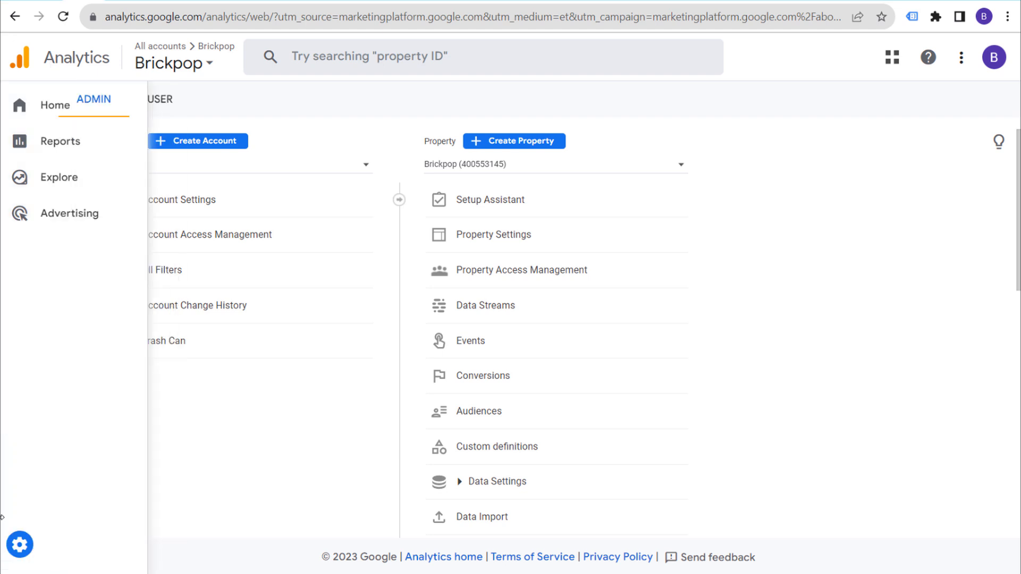
left_click(201, 141)
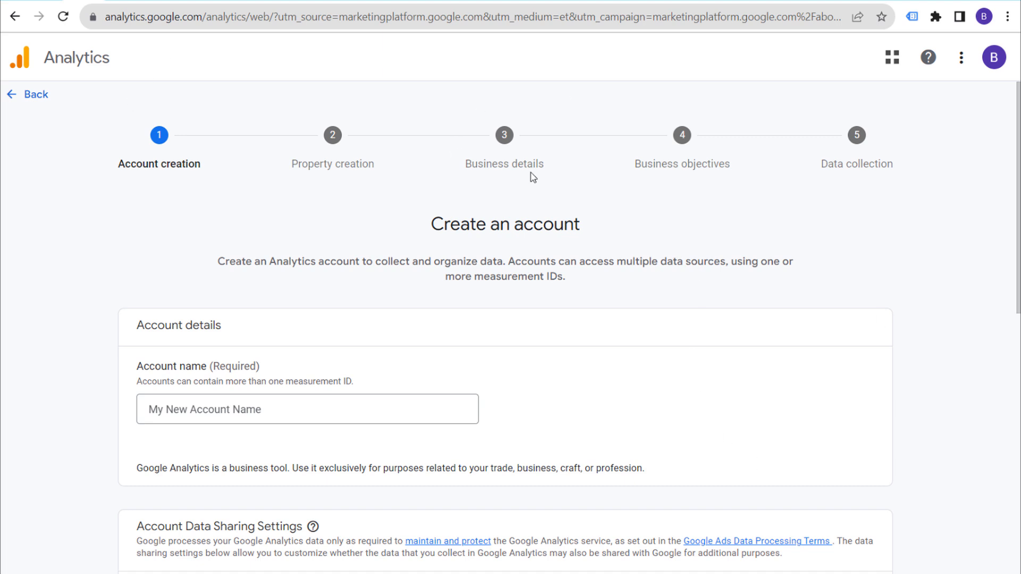
Enter BrickPop.com as the name of the new Analytics account.
scroll(617, 202, "down", 1)
left_click(286, 328)
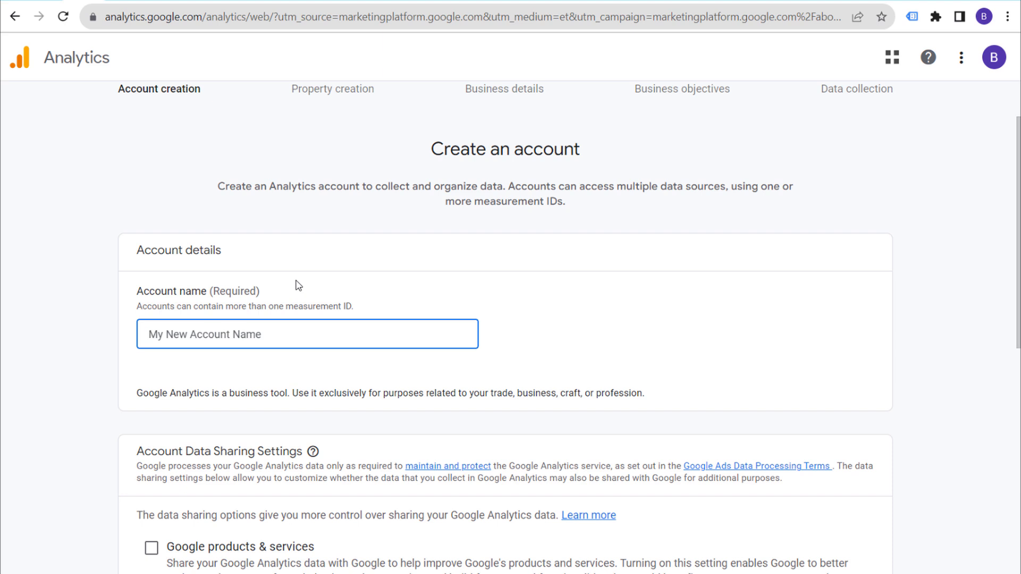
type("Brick")
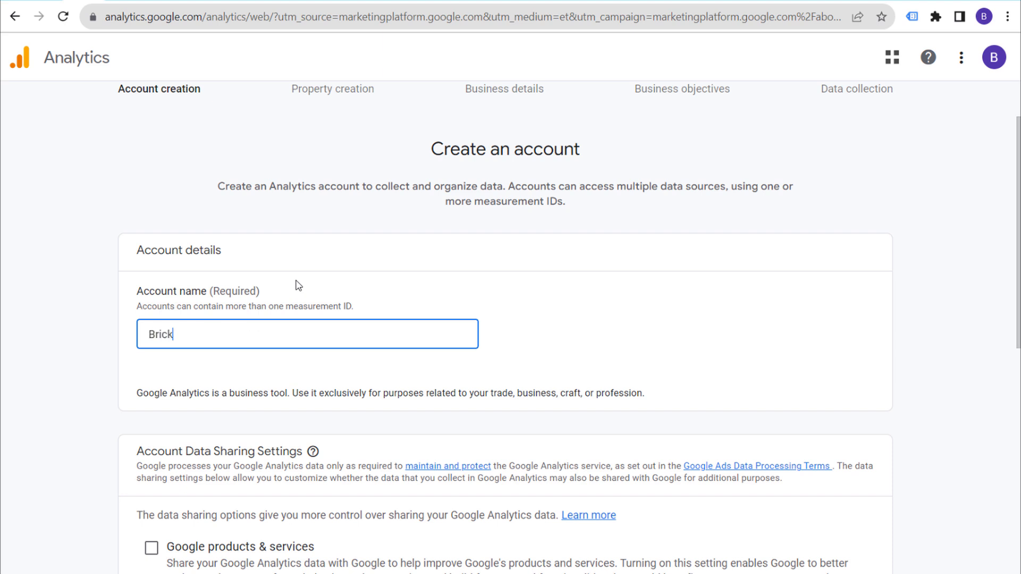
type("Pop.com")
left_click(298, 286)
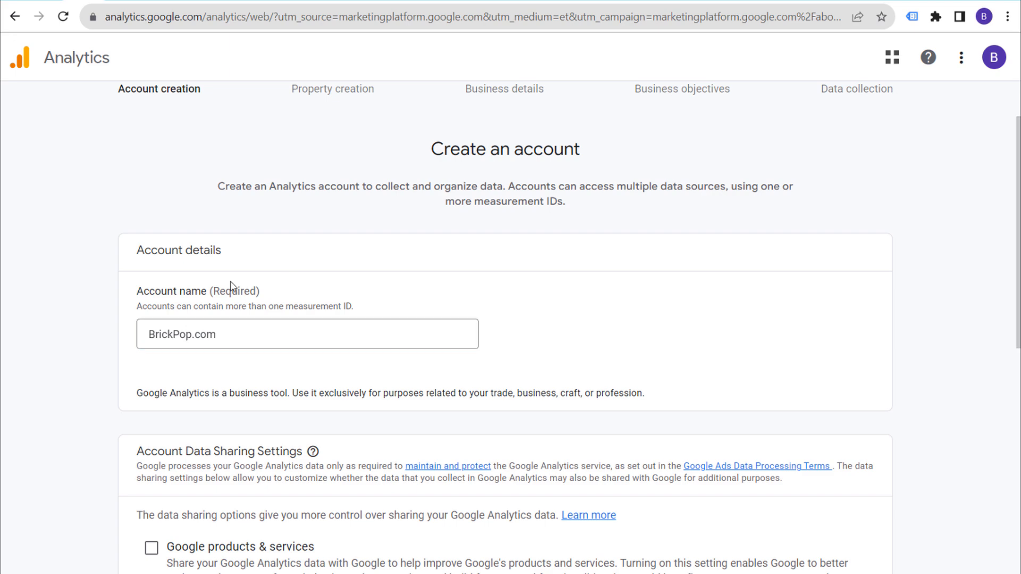
Enable data sharing with Google products & services for the account and continue to property creation.
scroll(111, 227, "down", 4)
scroll(111, 227, "down", 1)
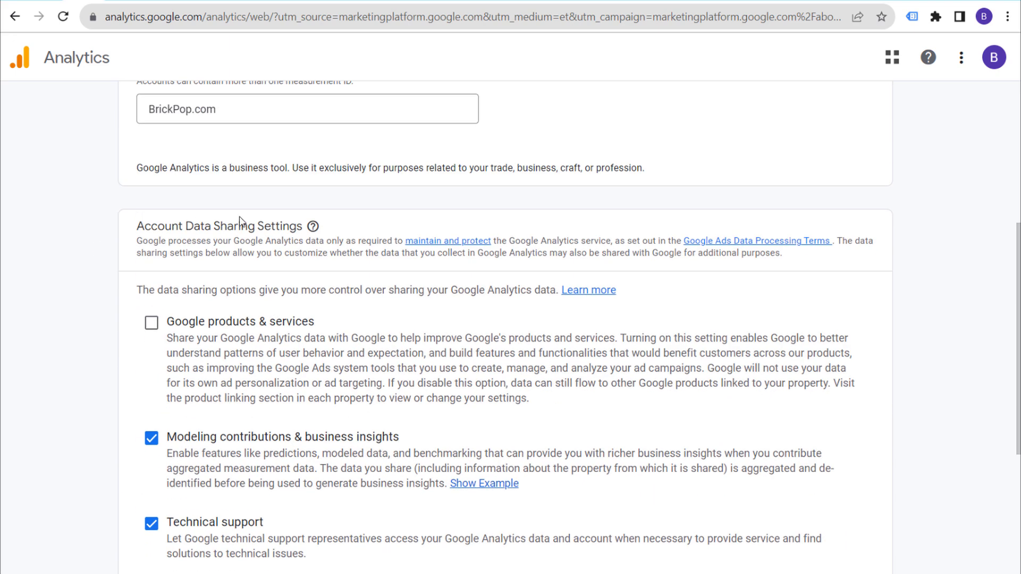
left_click_drag(143, 289, 485, 290)
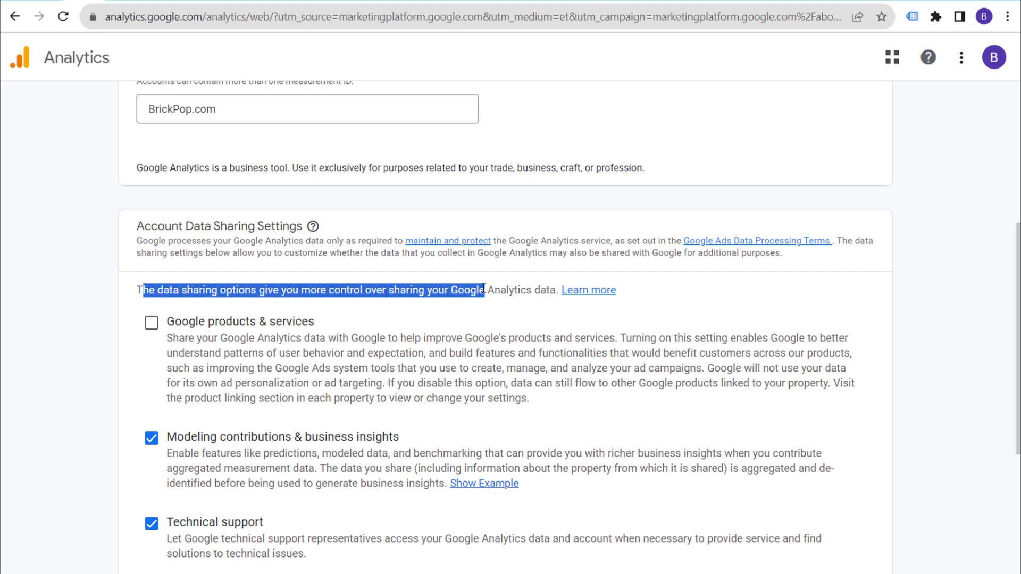
left_click(515, 288)
left_click(152, 323)
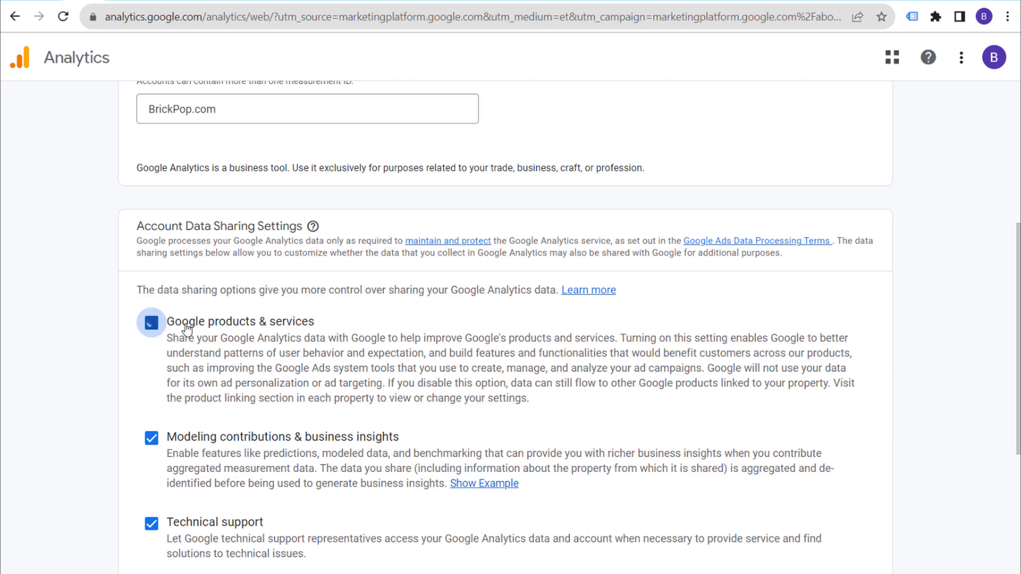
scroll(287, 330, "down", 4)
left_click(143, 562)
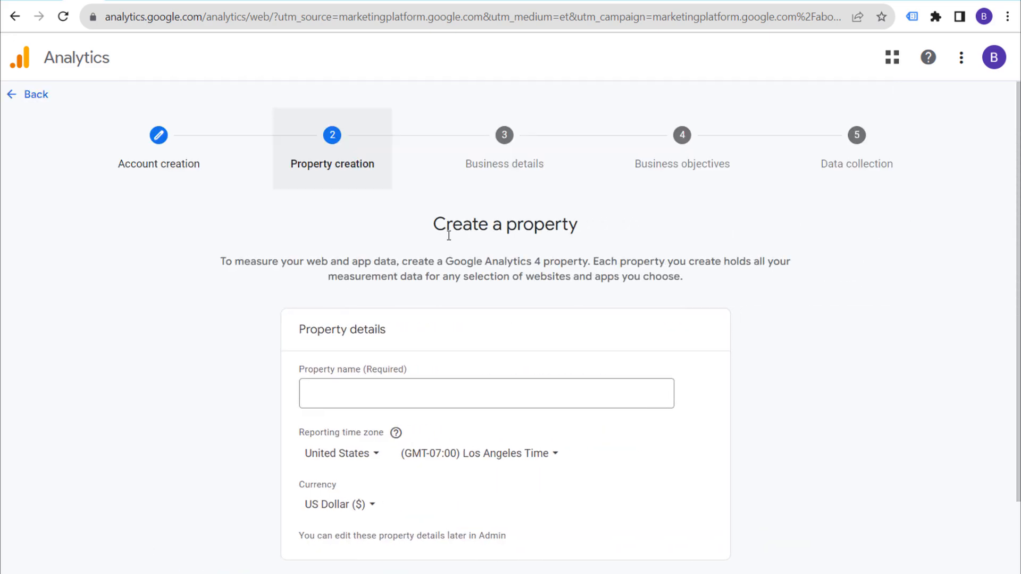
Name the property BrickPop.com and set its reporting time zone to (GMT-04:00) New York Time.
scroll(504, 250, "down", 2)
left_click(398, 305)
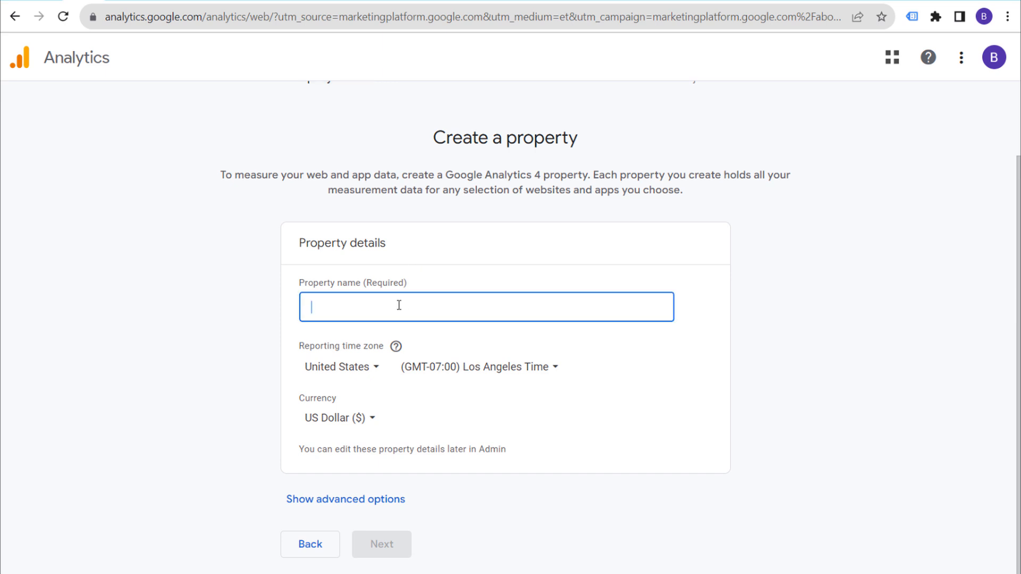
type("BrickPop.com")
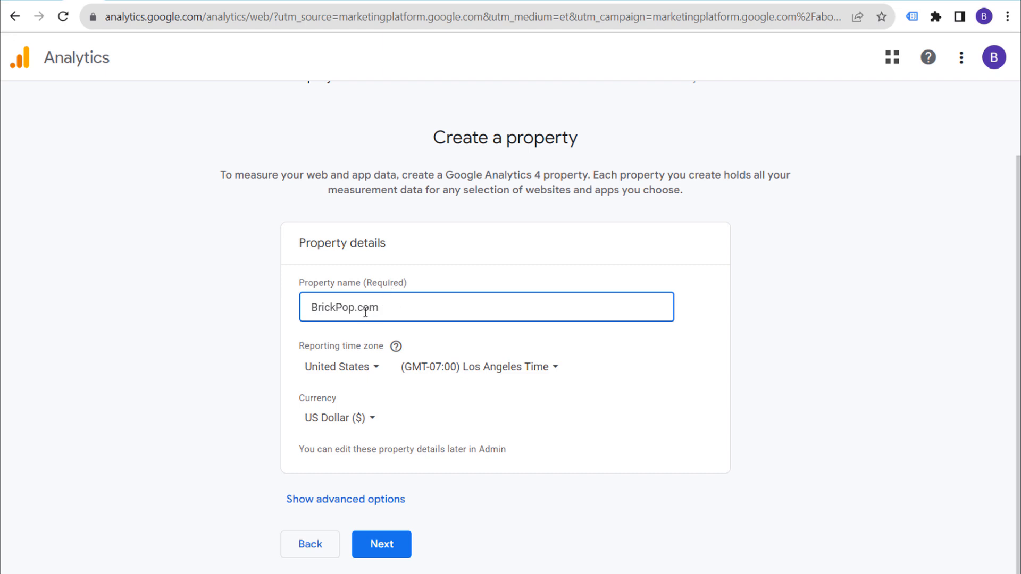
left_click(528, 368)
scroll(520, 208, "down", 3)
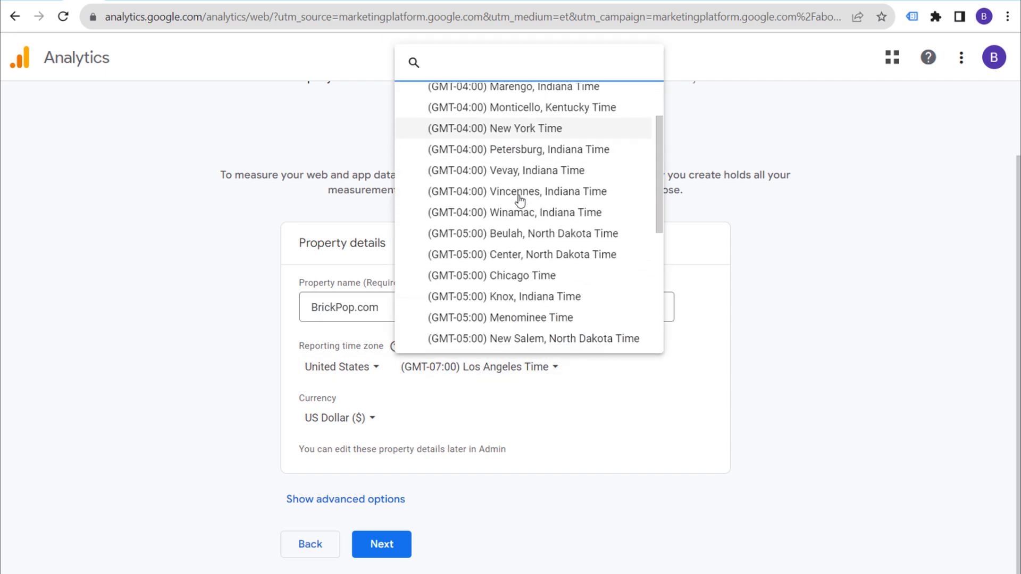
scroll(520, 198, "up", 2)
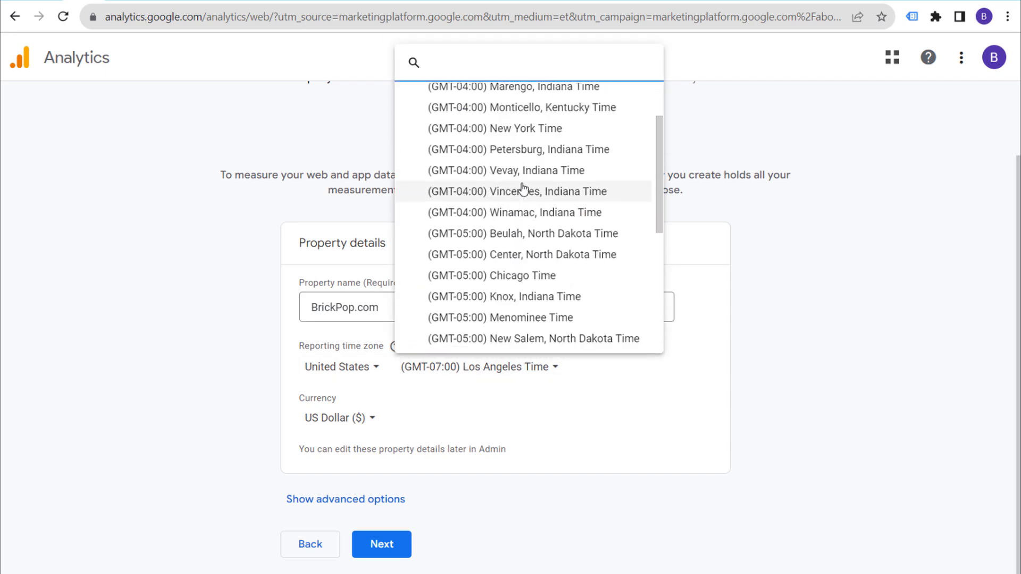
left_click(540, 128)
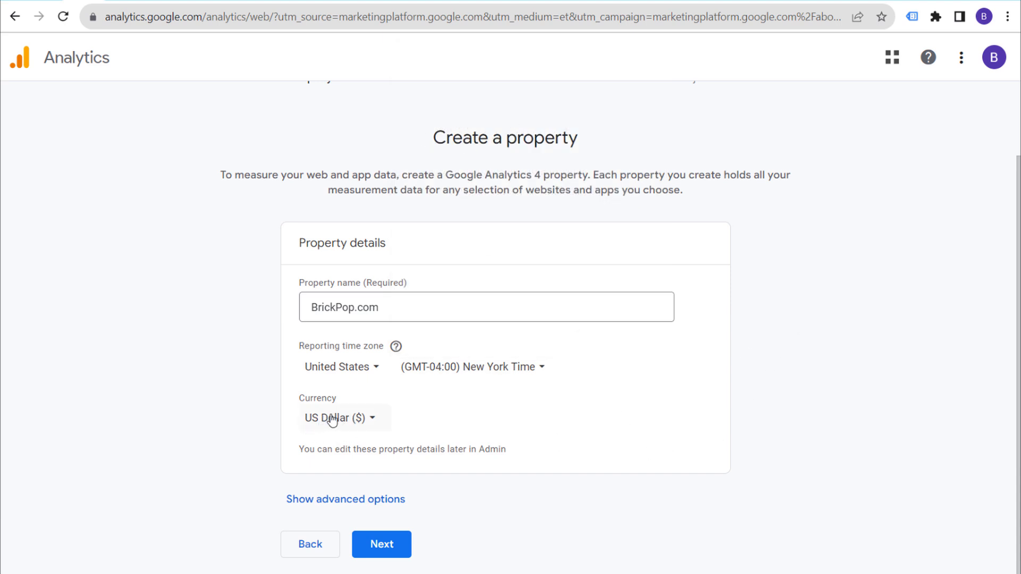
Review the property's advanced options, leave the Universal Analytics property off, and continue to the business details.
left_click(342, 500)
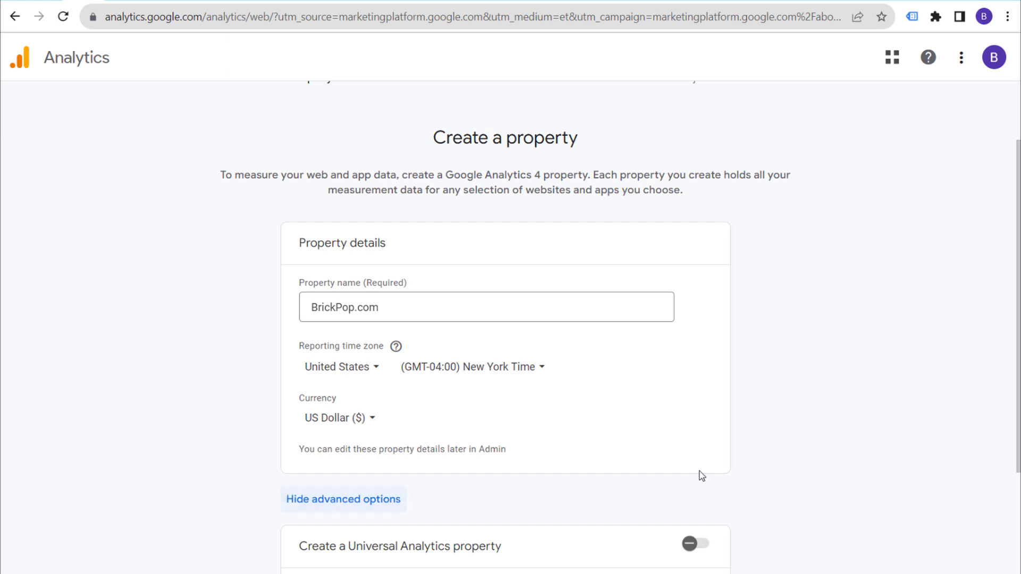
scroll(816, 392, "down", 3)
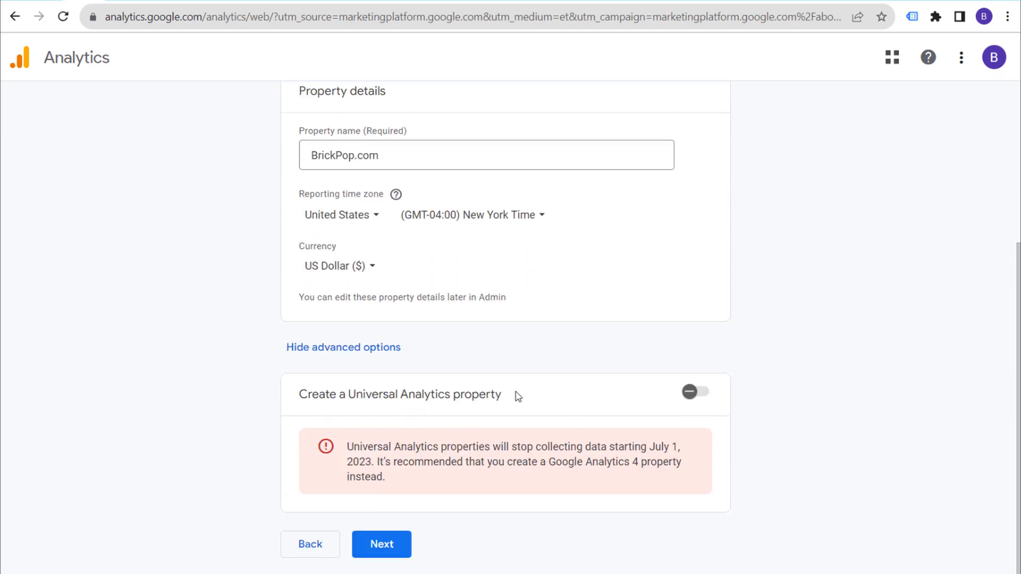
left_click(394, 547)
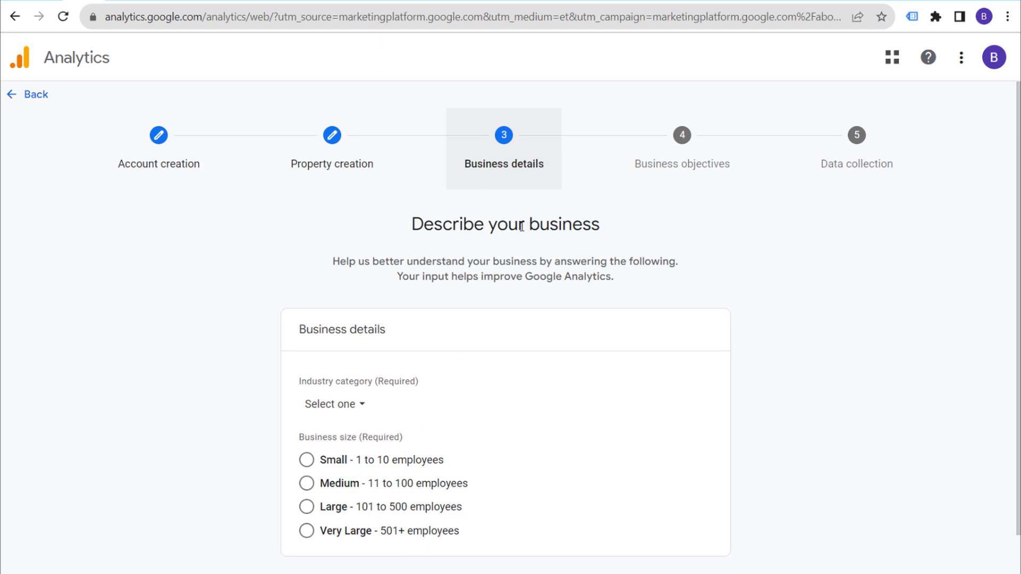
Describe the business as Hobbies & Leisure with a small size of 1 to 10 employees, and continue to the objectives.
scroll(745, 278, "down", 1)
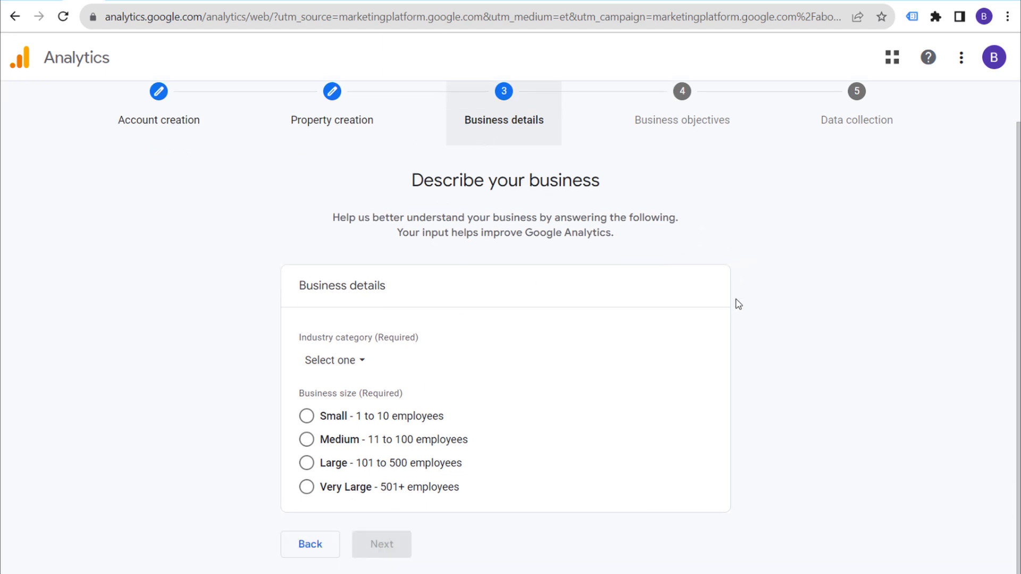
left_click(335, 361)
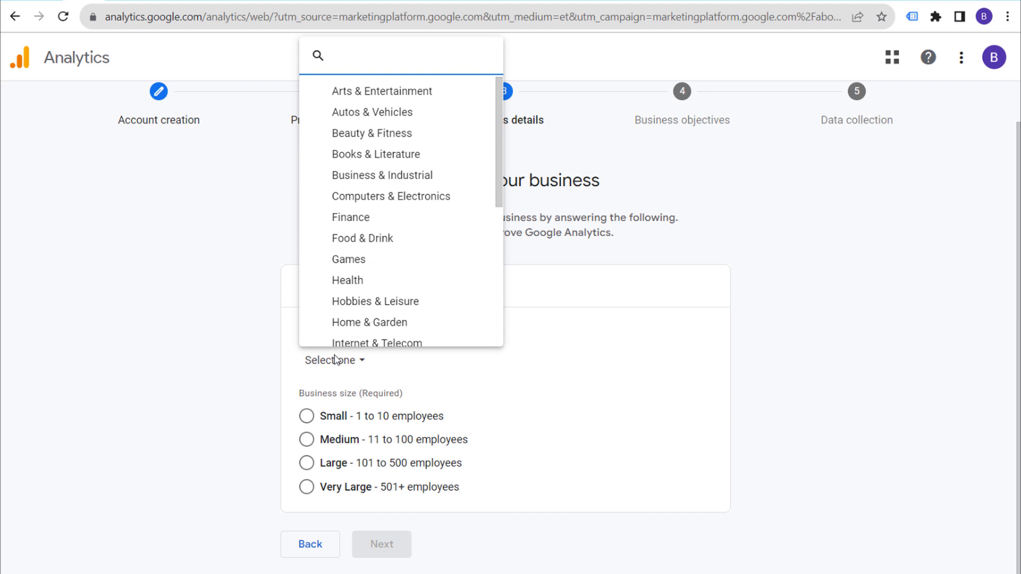
left_click(444, 305)
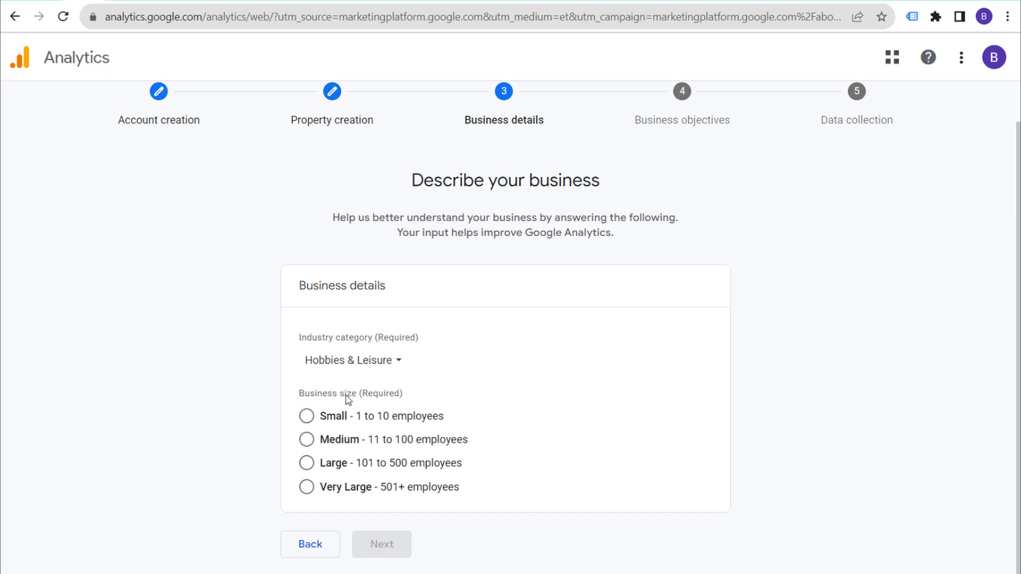
left_click(307, 416)
left_click(391, 543)
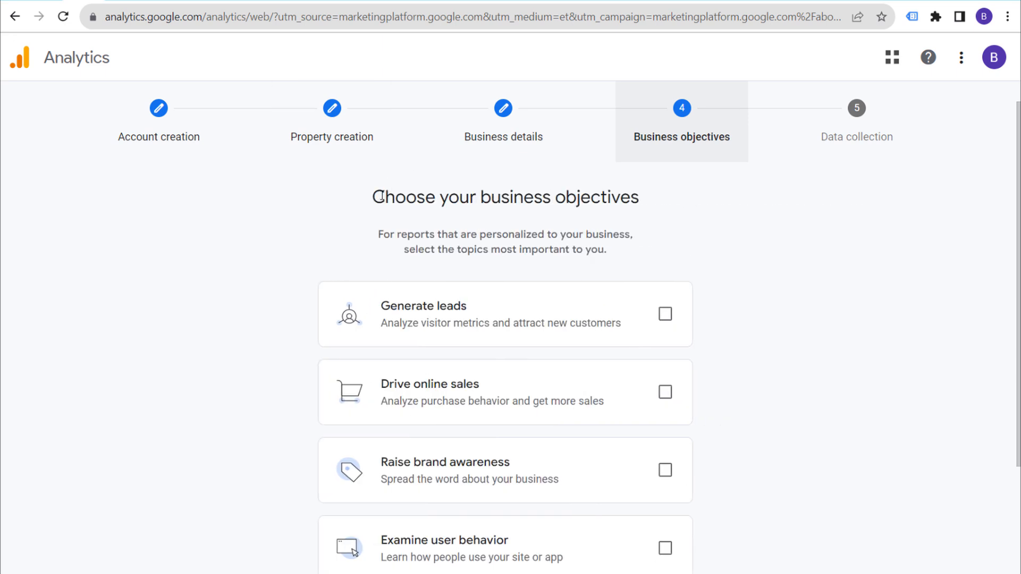
Choose Get baseline reports as the business objective and submit the account and property for creation.
scroll(772, 239, "down", 3)
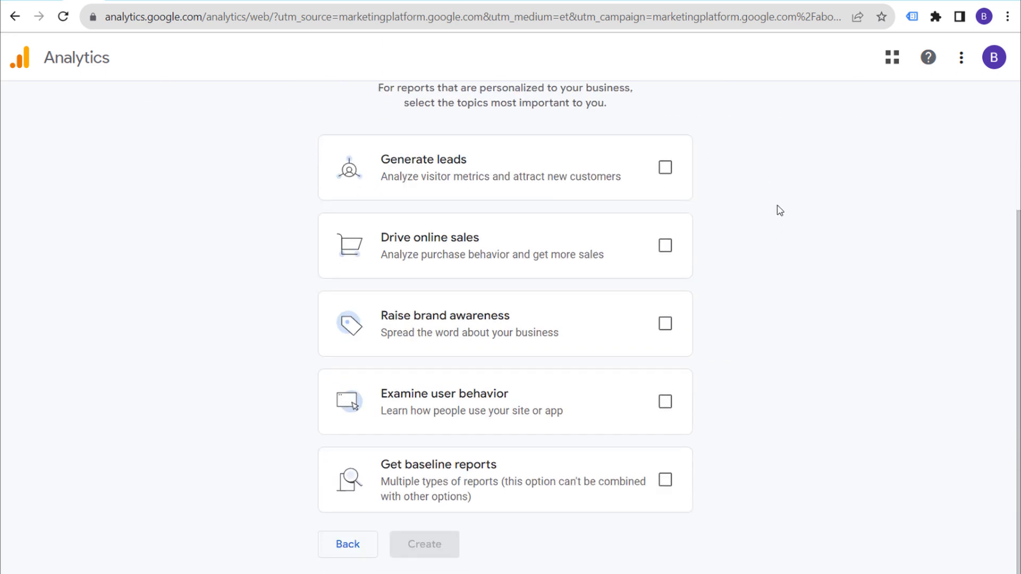
scroll(503, 132, "up", 2)
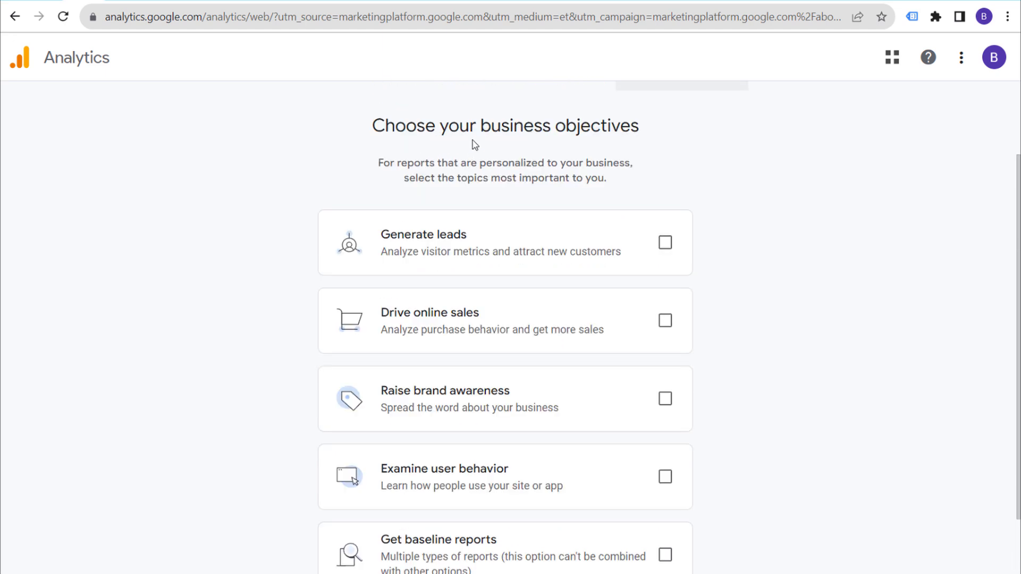
scroll(795, 219, "down", 1)
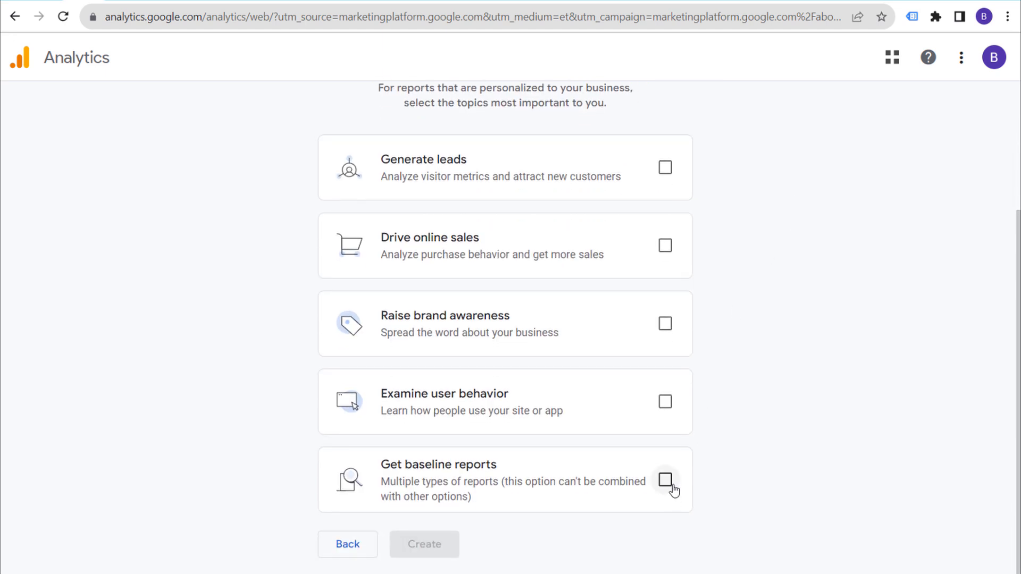
left_click(669, 483)
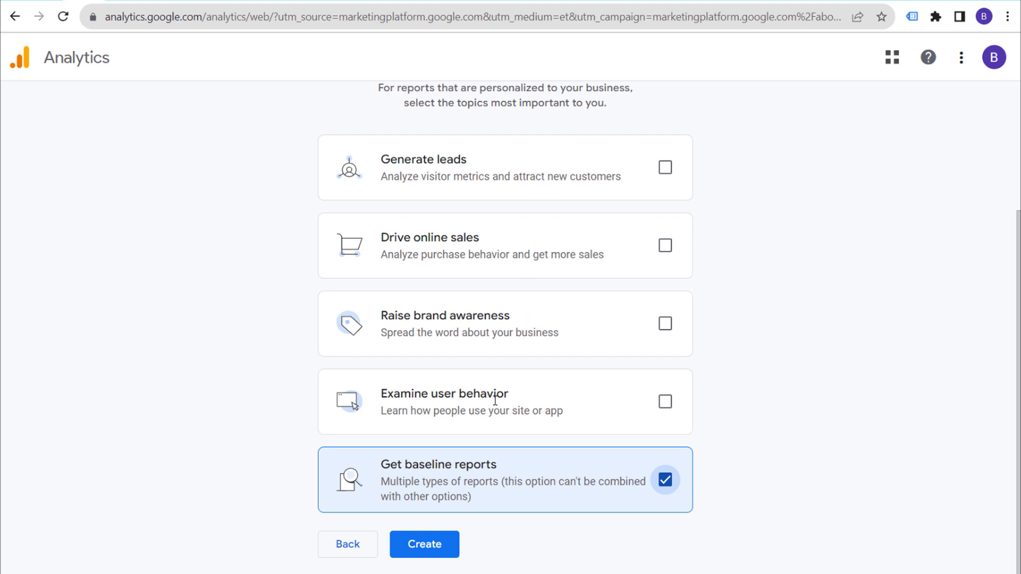
left_click(421, 547)
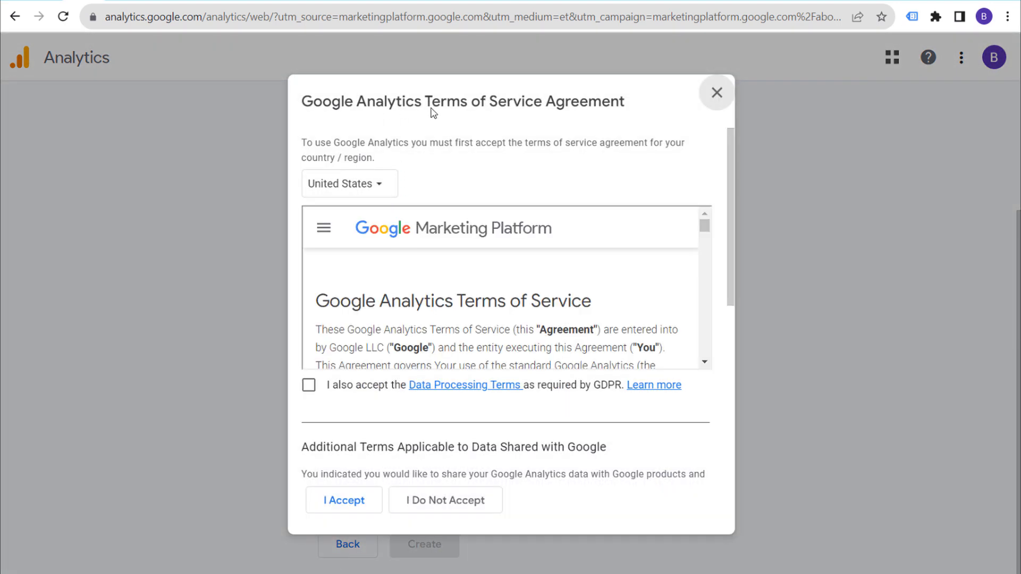
Accept the Terms of Service for the United States, including the GDPR Data Processing Terms and the Measurement Controller-Controller Data Protection Terms.
left_click(309, 385)
left_click_drag(705, 226, 705, 363)
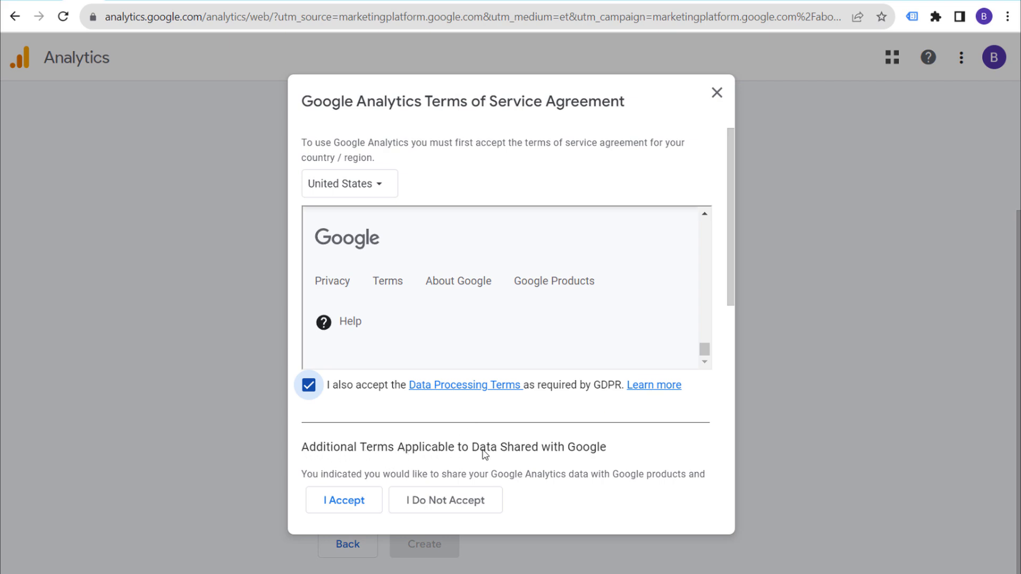
left_click(352, 499)
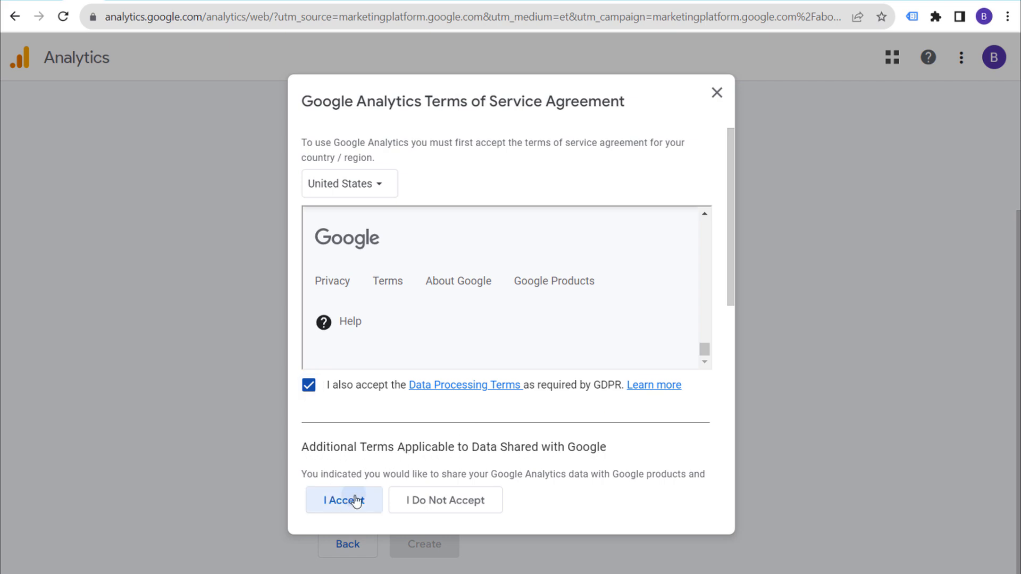
left_click(317, 422)
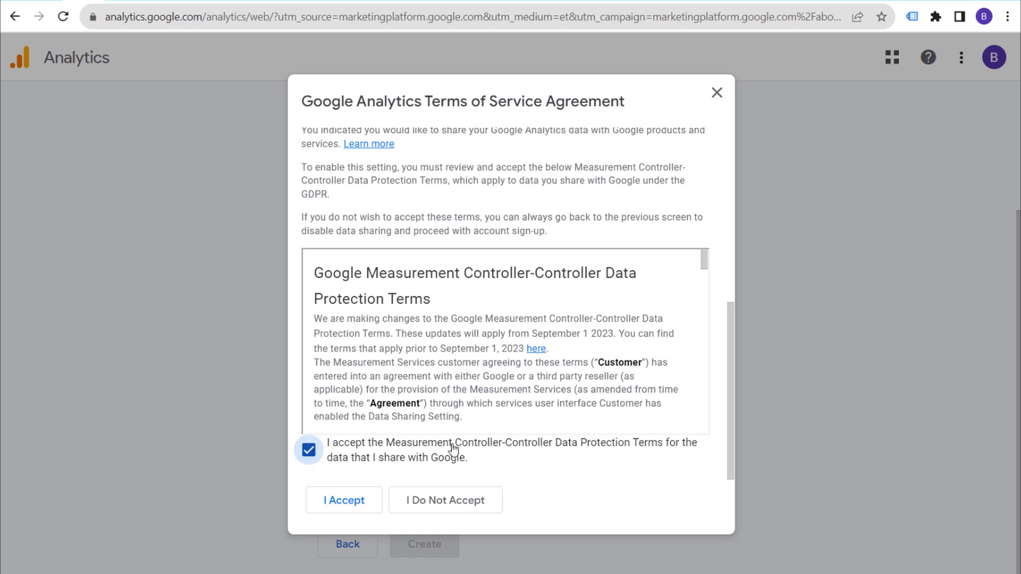
left_click(348, 501)
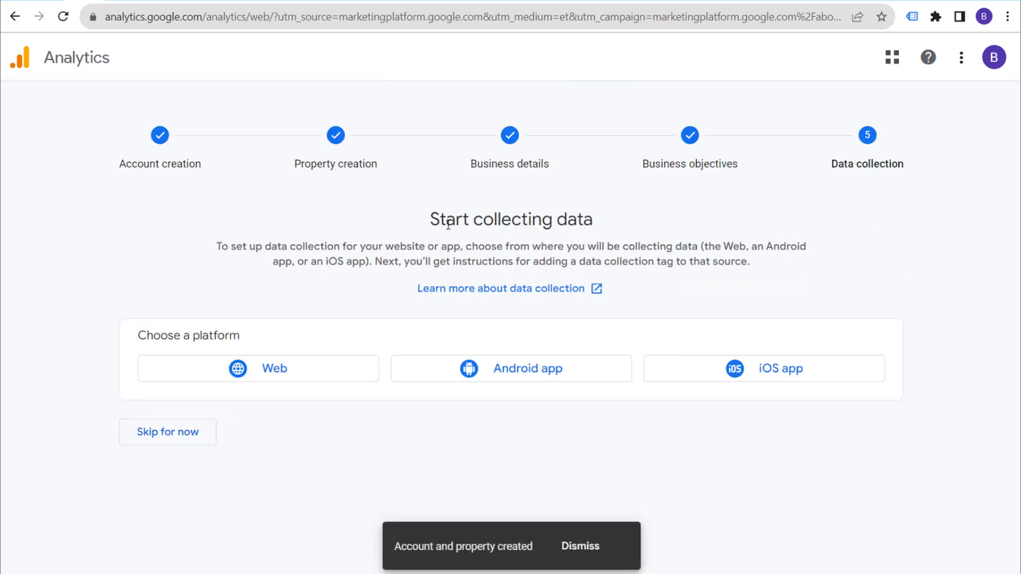
Choose Web as the data collection platform to open the web stream setup.
left_click_drag(468, 221, 643, 233)
left_click(702, 230)
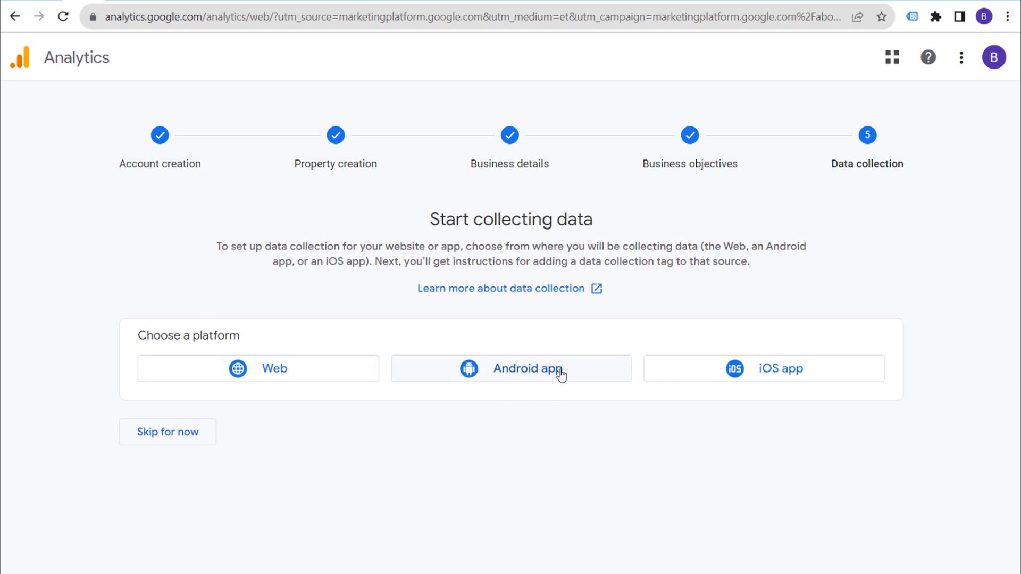
left_click(262, 375)
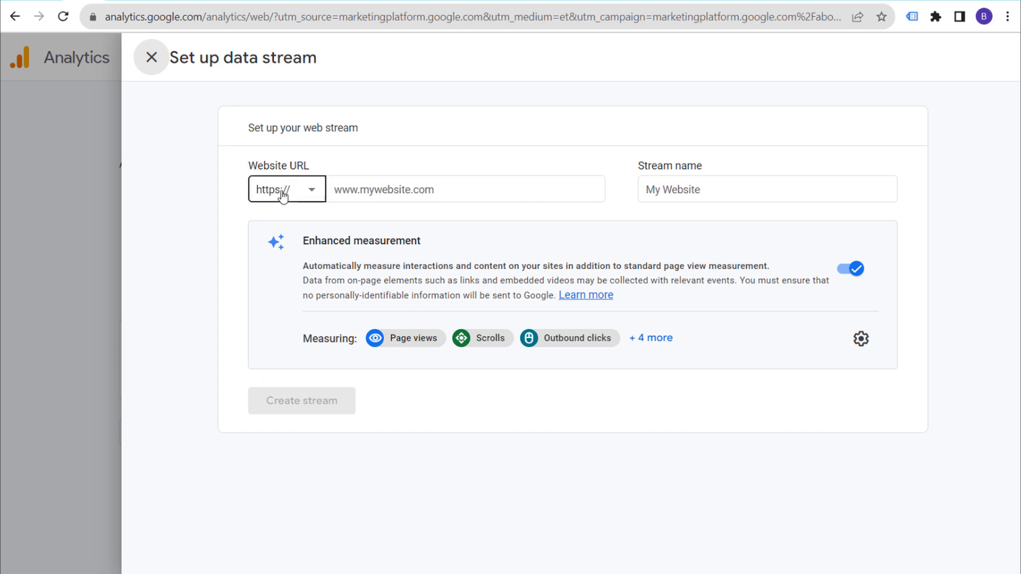
Enter brickpop.com as the web stream's https website URL and BrickPop.com as the stream name.
left_click(402, 196)
type("bric")
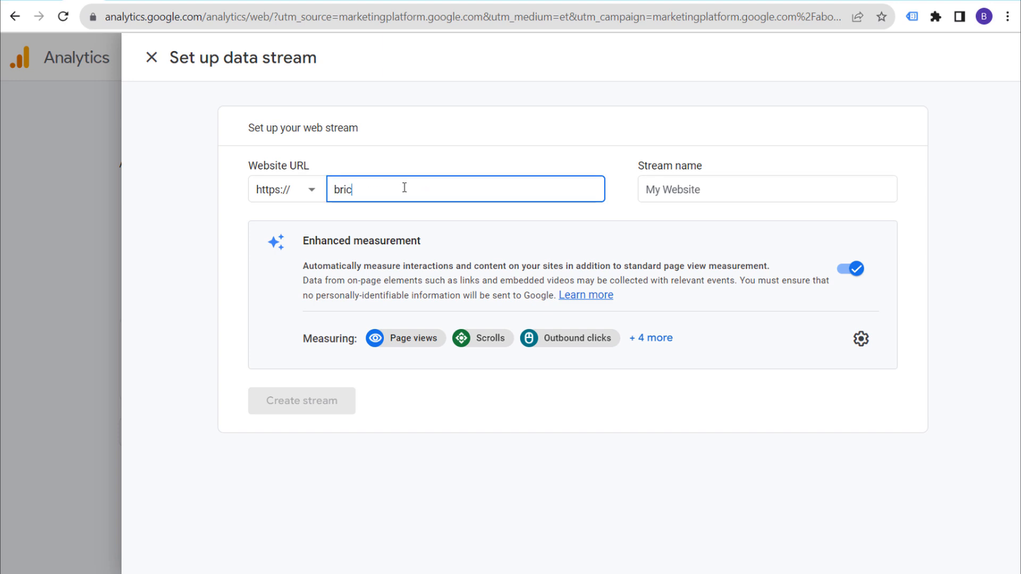
type("kpop.com")
key("Tab")
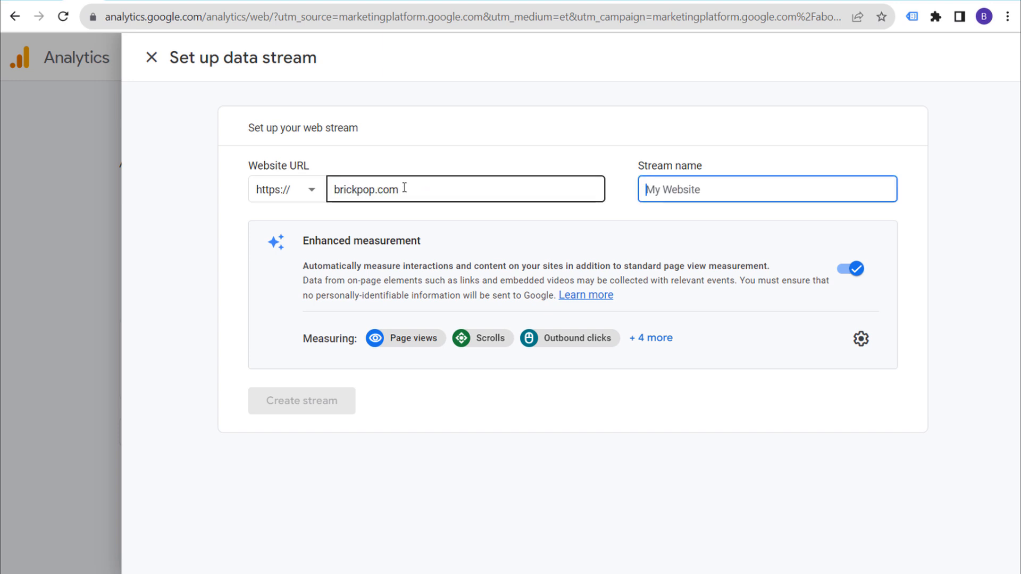
type("BrickPop.com")
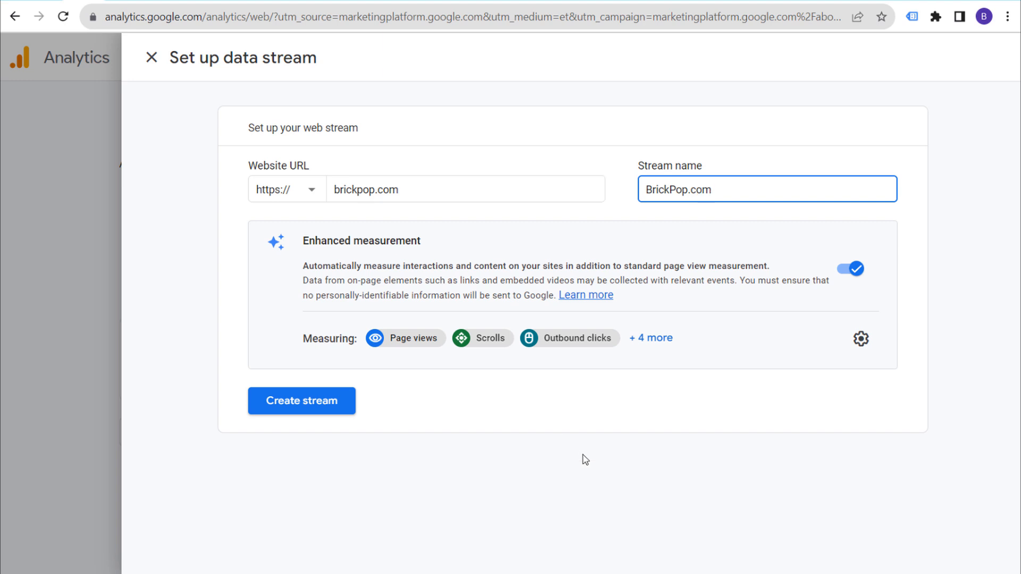
Expand the enhanced measurement list, create the web stream, and close its installation instructions and stream details.
left_click(781, 492)
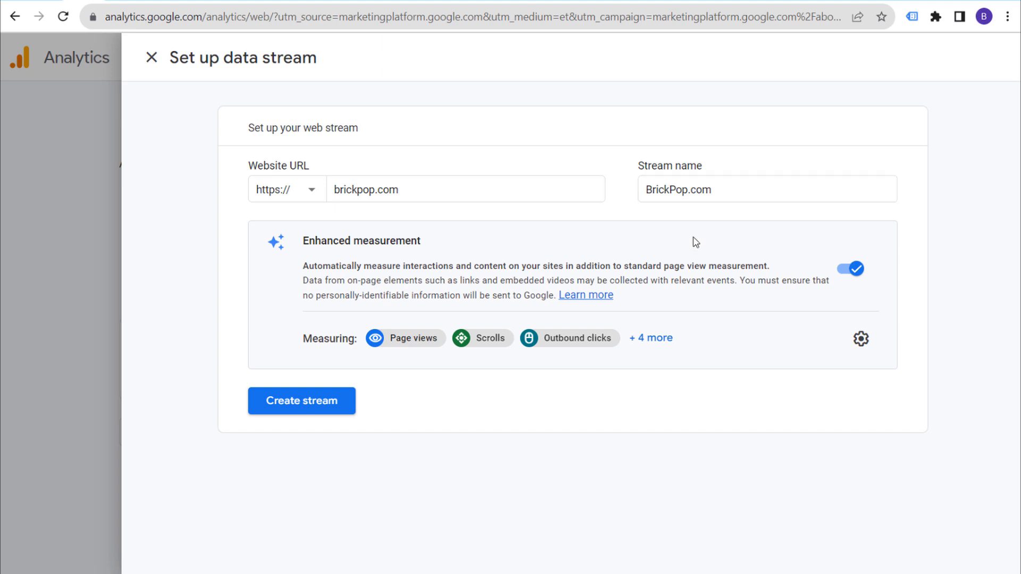
left_click(655, 339)
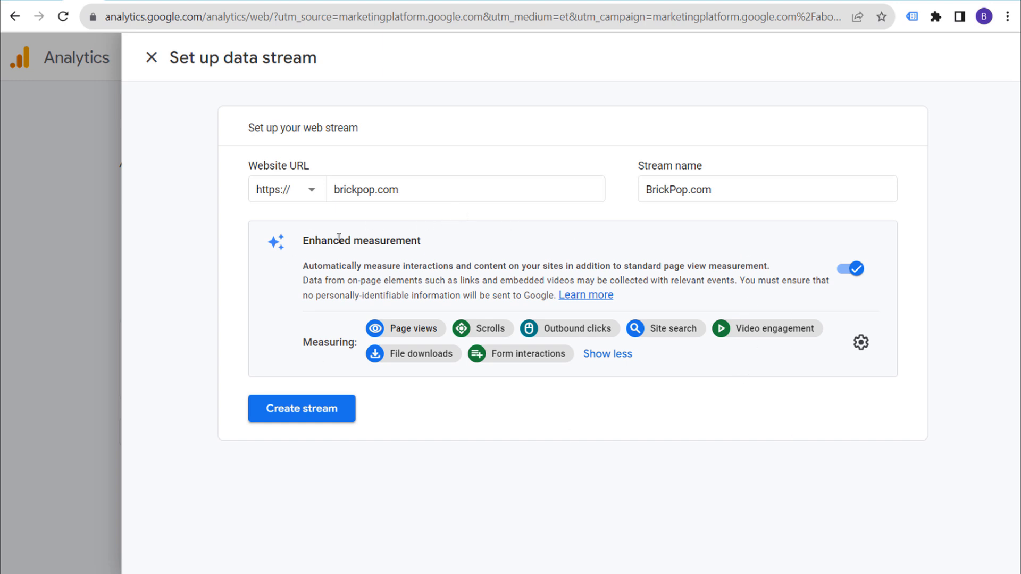
left_click(304, 420)
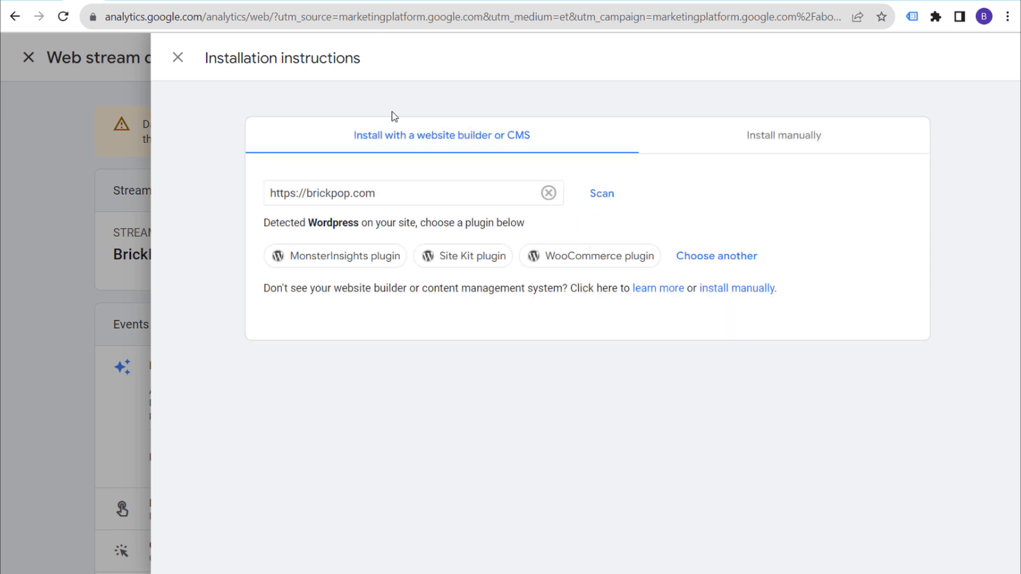
left_click(177, 58)
left_click(150, 59)
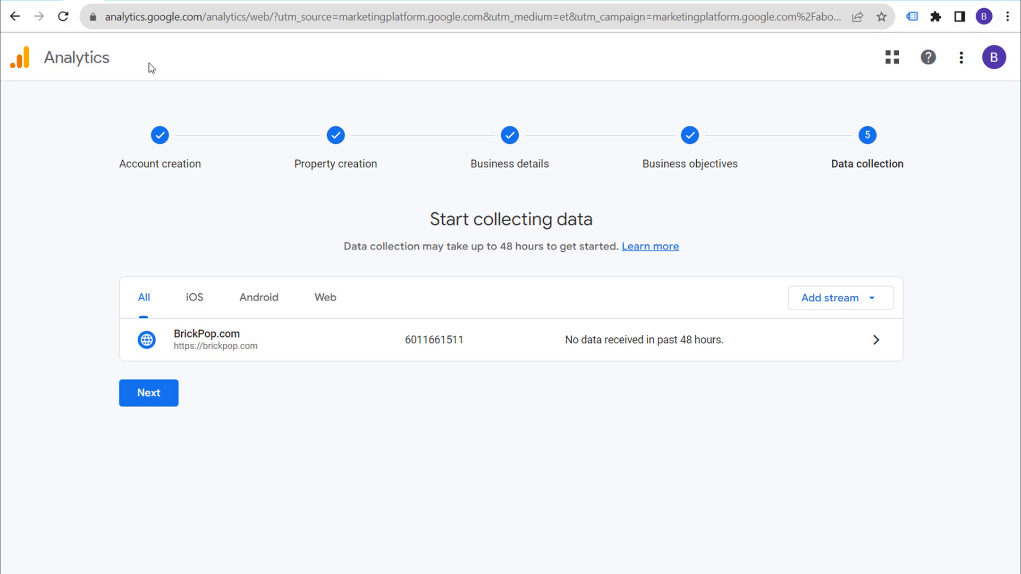
left_click(177, 21)
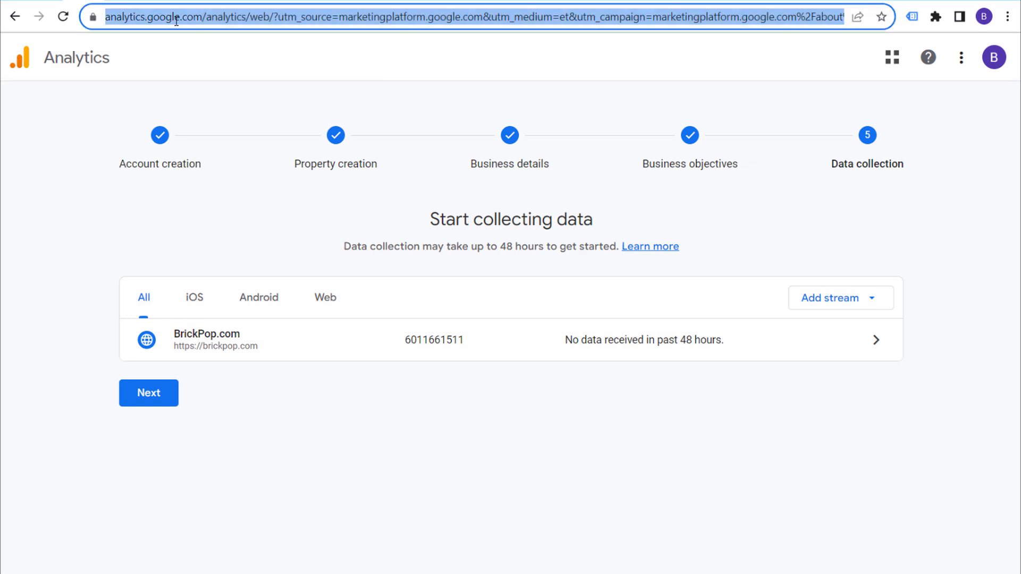
type("google.")
key("Return")
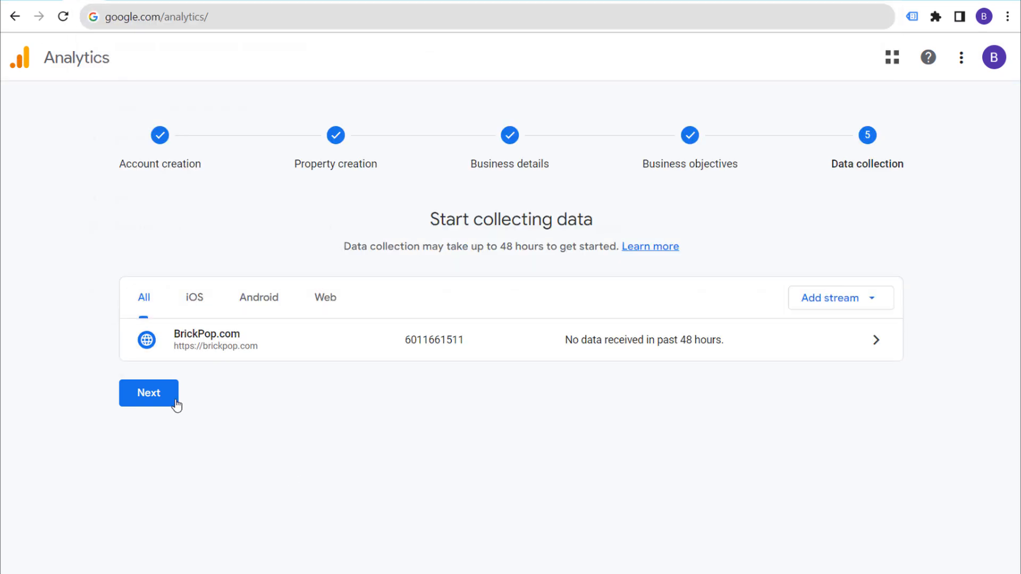
Finish the data collection setup and continue to the Analytics home page.
left_click(177, 404)
scroll(553, 425, "down", 1)
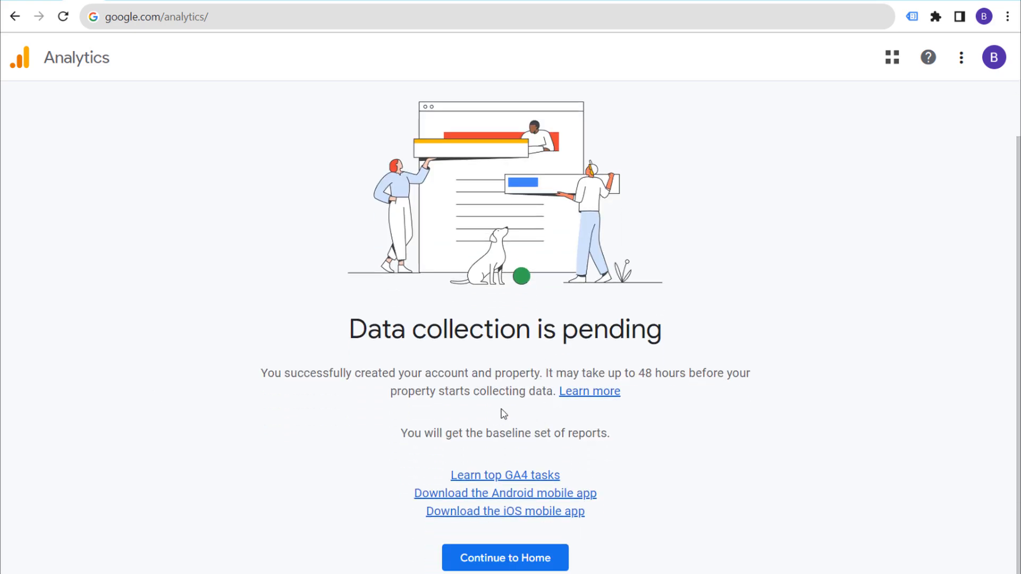
left_click(505, 561)
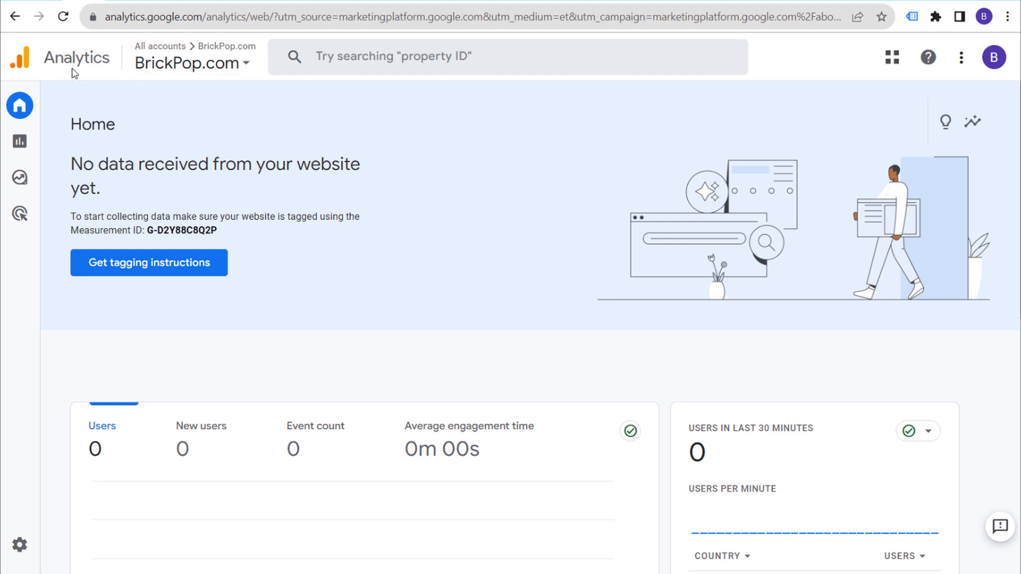
Compare the properties under the Brickpop and BrickPop.com accounts, and open the BrickPop.com property.
left_click(202, 62)
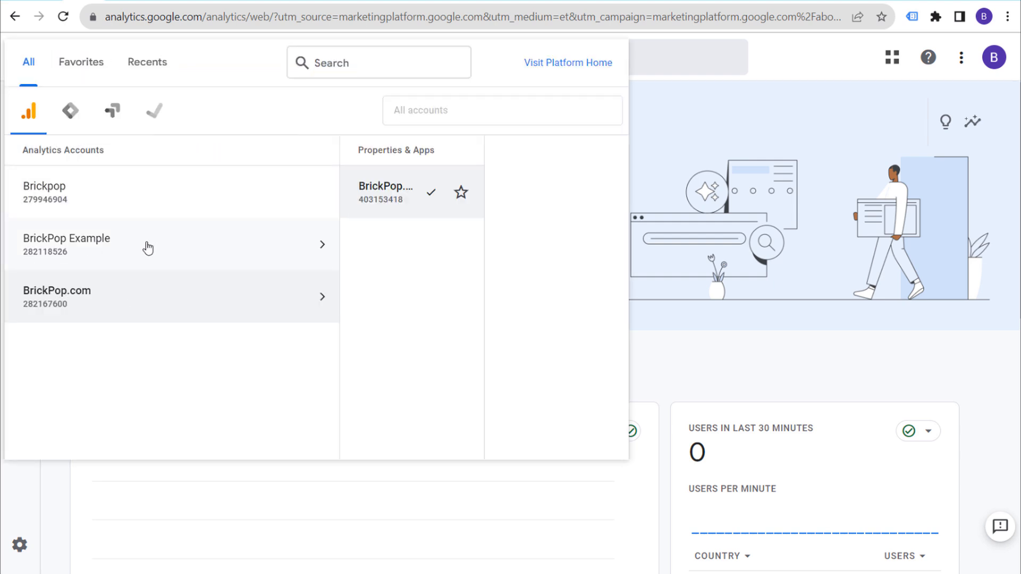
left_click(151, 202)
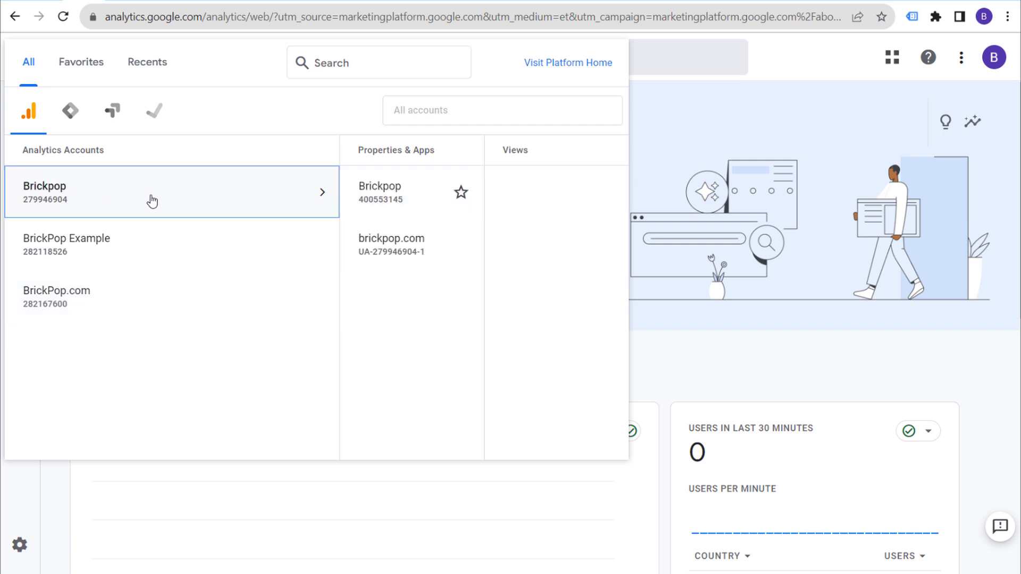
left_click(162, 310)
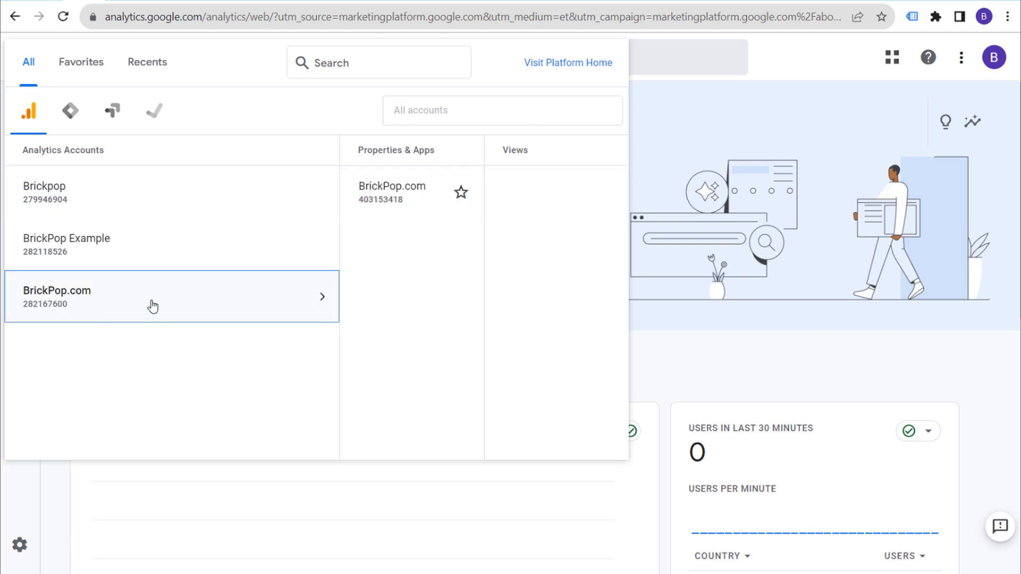
left_click(133, 210)
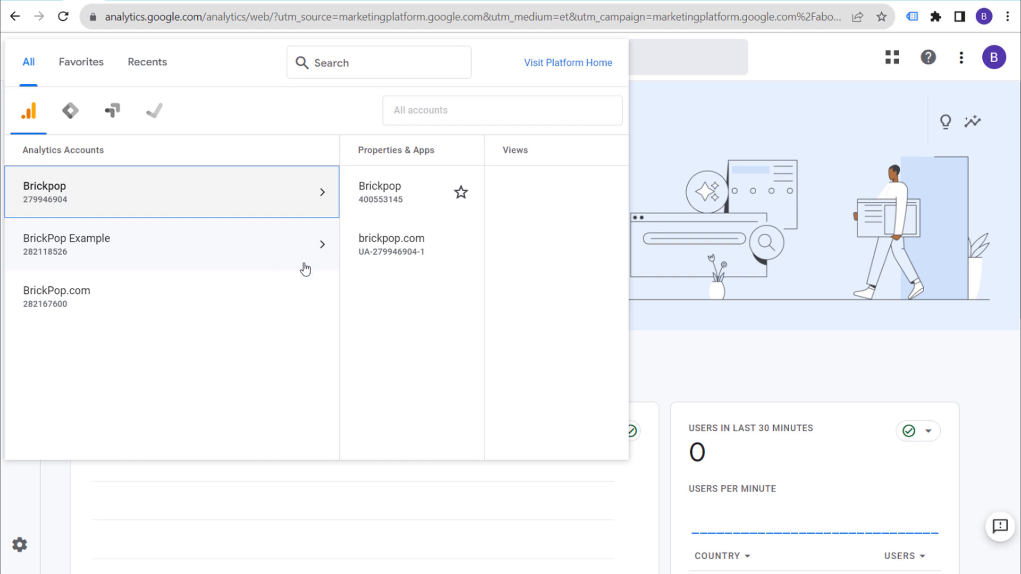
left_click(166, 313)
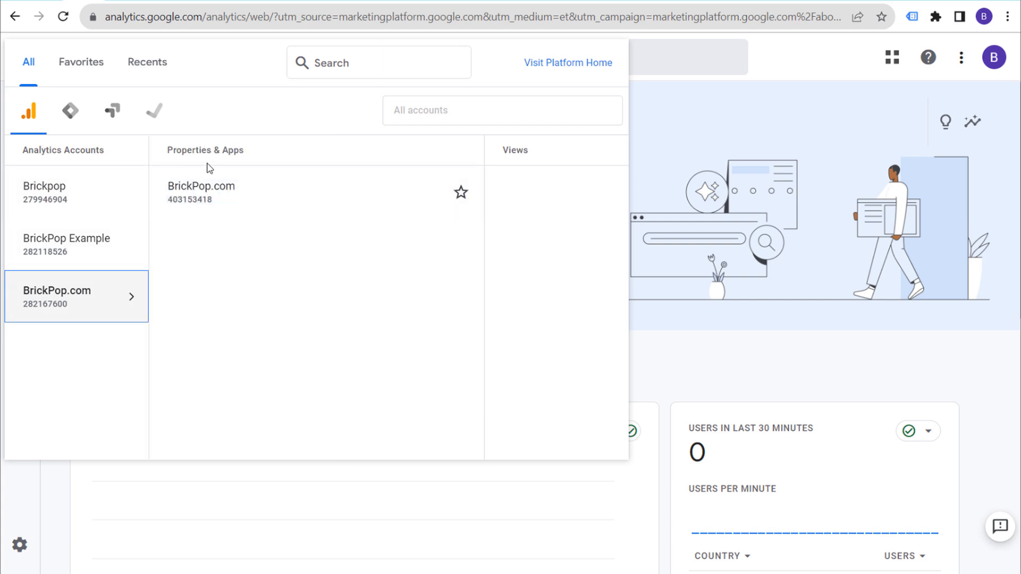
left_click(233, 197)
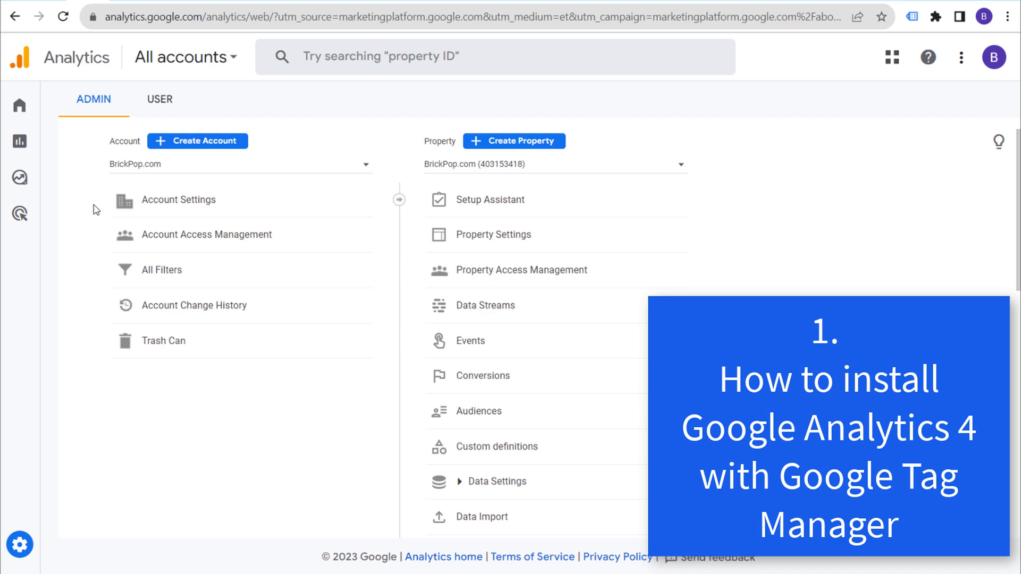
Look at the WordPress dashboard and the Analytics admin page, and switch to the Google Tag Manager accounts list.
left_click(95, 3)
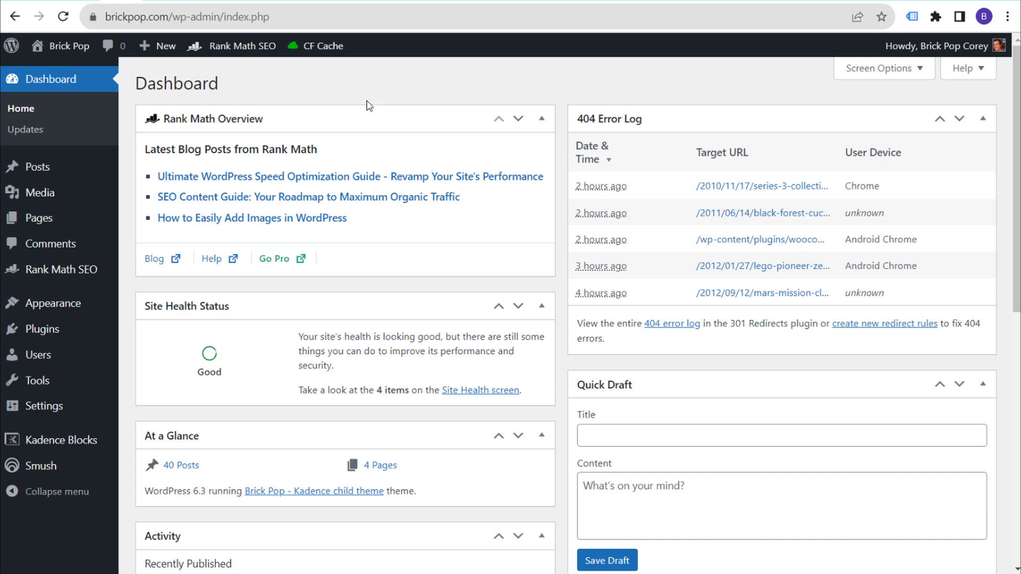
left_click(91, 1)
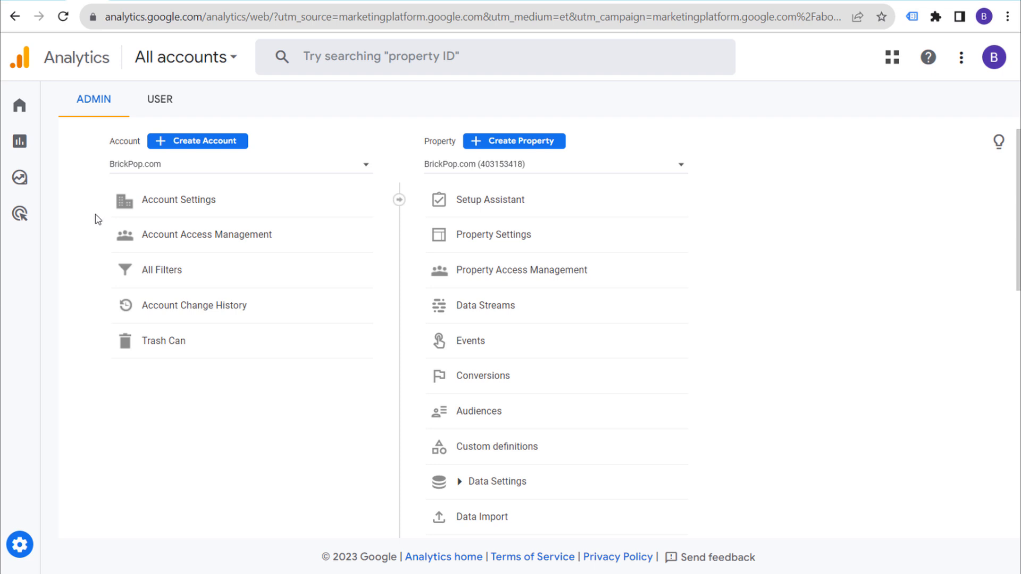
left_click(151, 1)
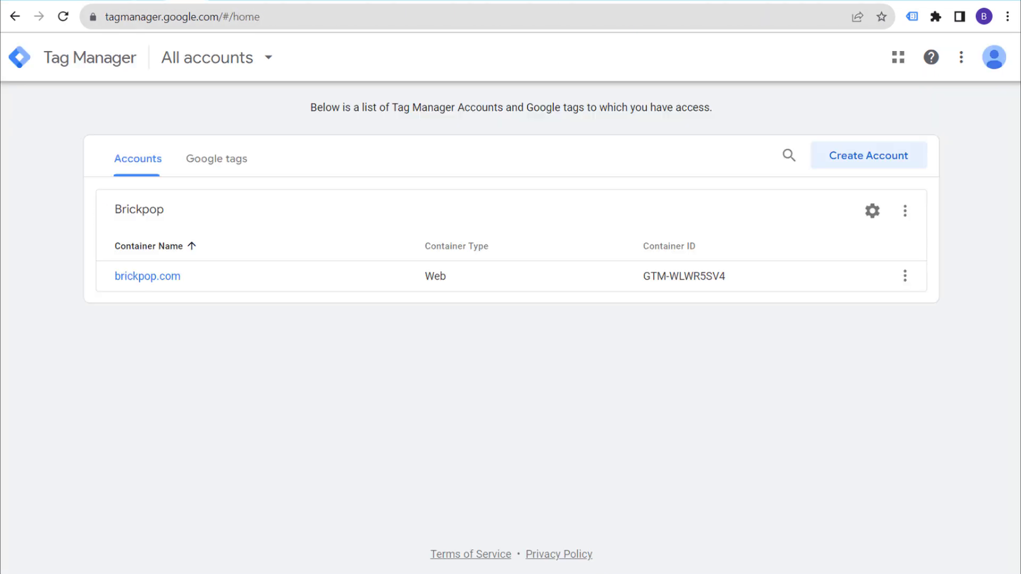
left_click(125, 18)
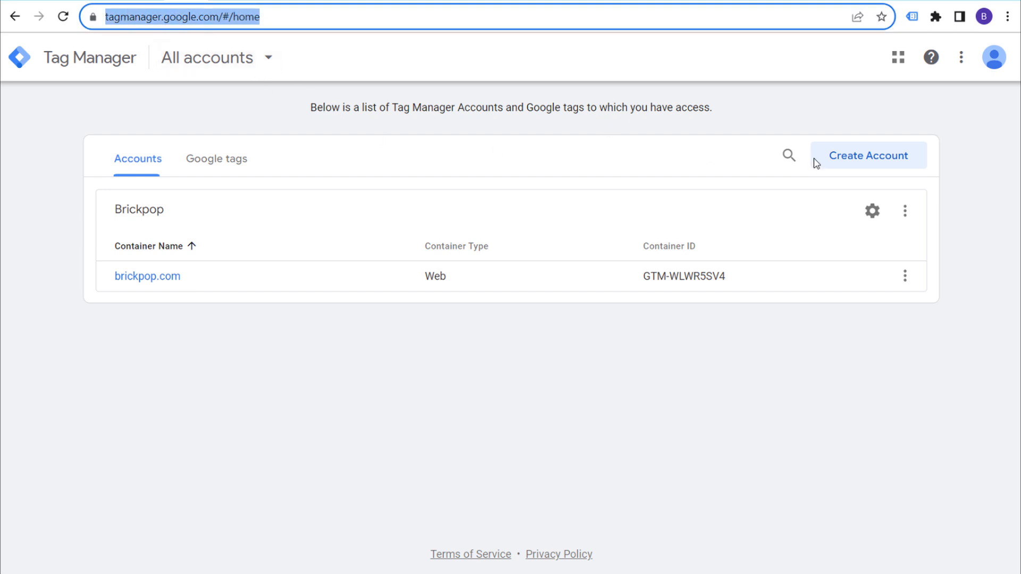
left_click(798, 107)
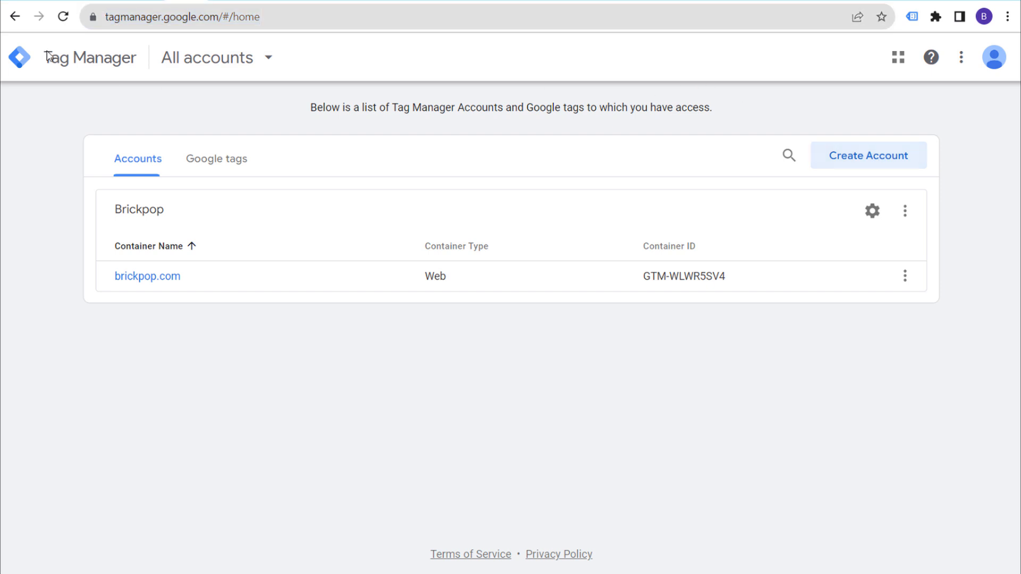
Review the account and container setup form for a new Tag Manager account, and cancel it.
left_click(888, 162)
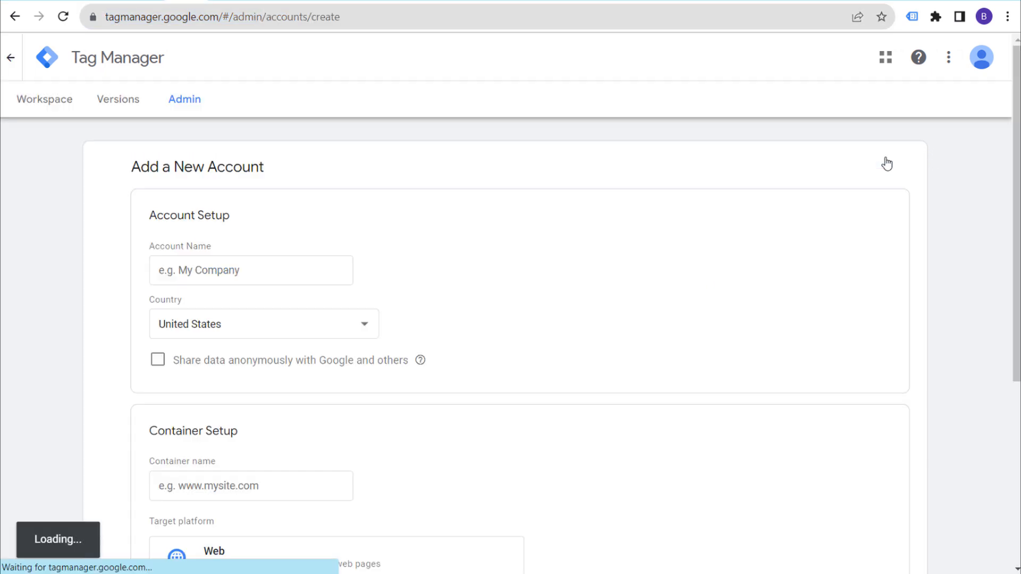
scroll(520, 231, "down", 3)
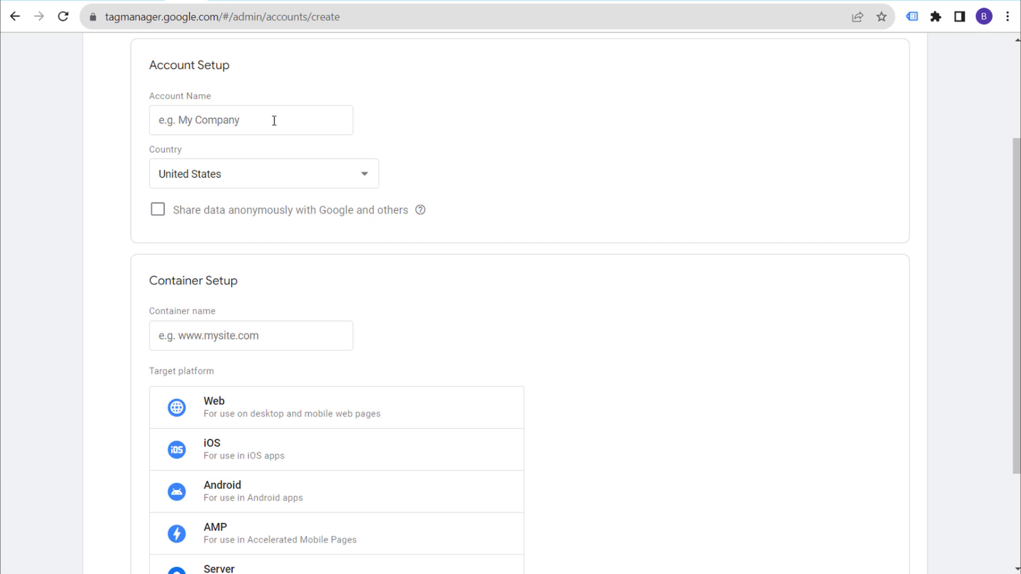
scroll(585, 234, "down", 3)
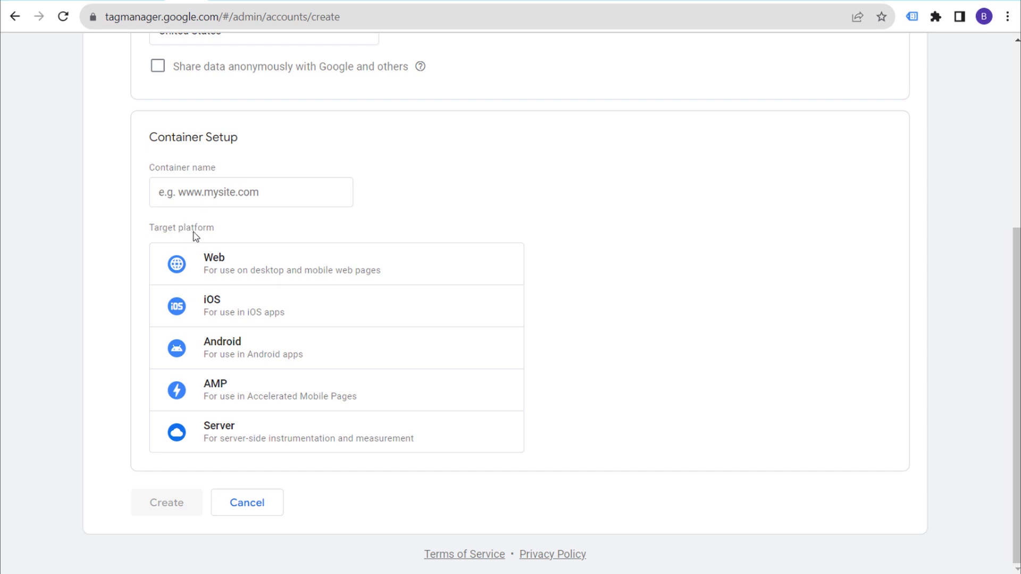
left_click(234, 276)
left_click(228, 510)
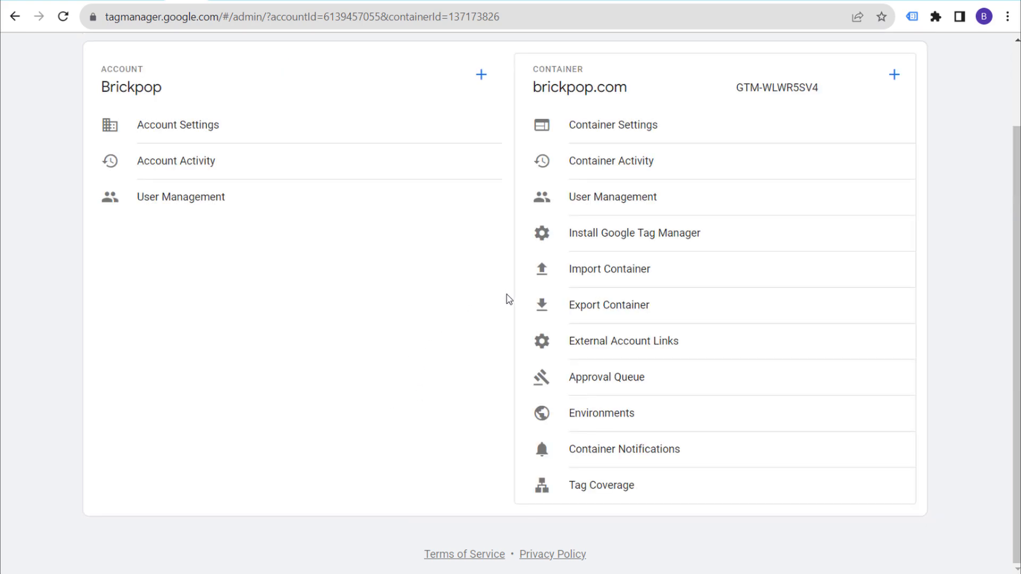
Open the Google Tag Manager installation code for the brickpop.com container, and switch to the WordPress dashboard.
left_click(638, 238)
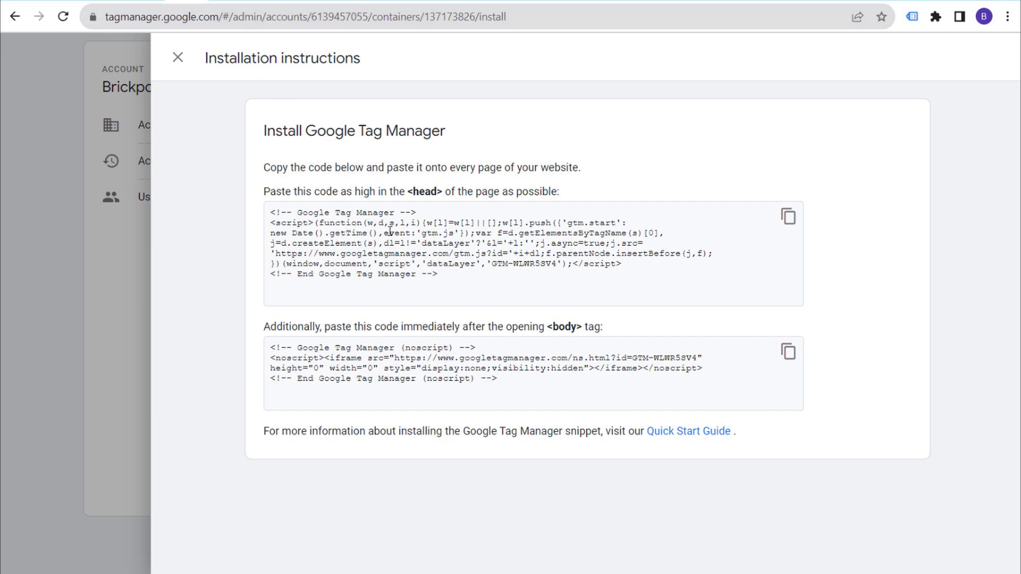
left_click(128, 3)
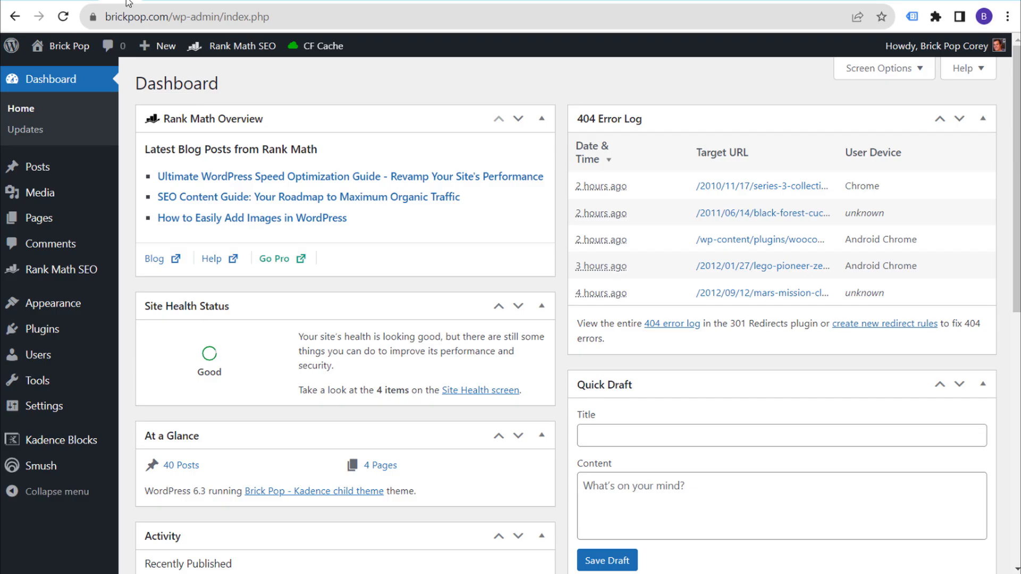
Search for new plugins matching "head footer post injections" and view the details of Head, Footer and Post Injections.
mouse_move(59, 337)
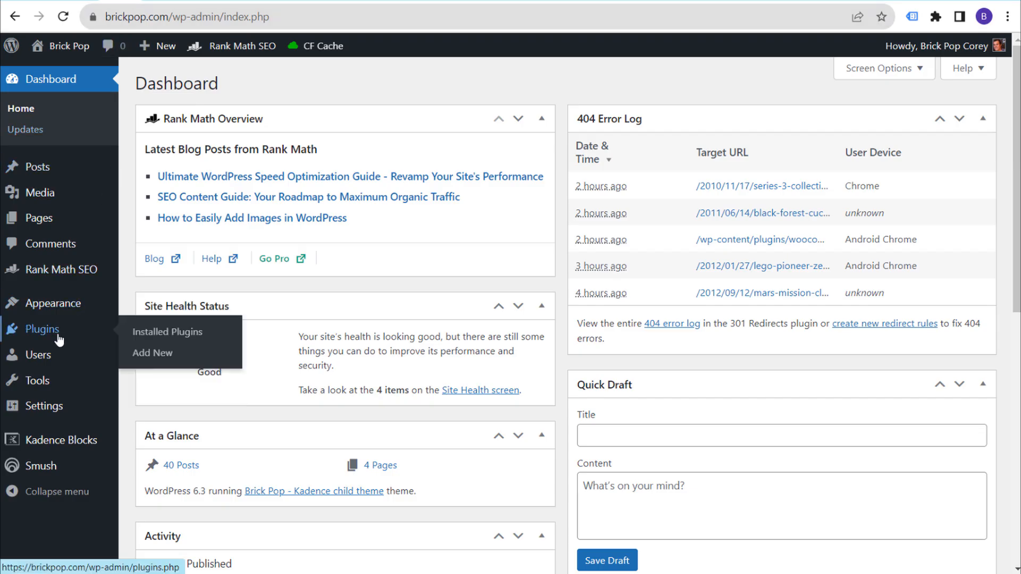
left_click(152, 357)
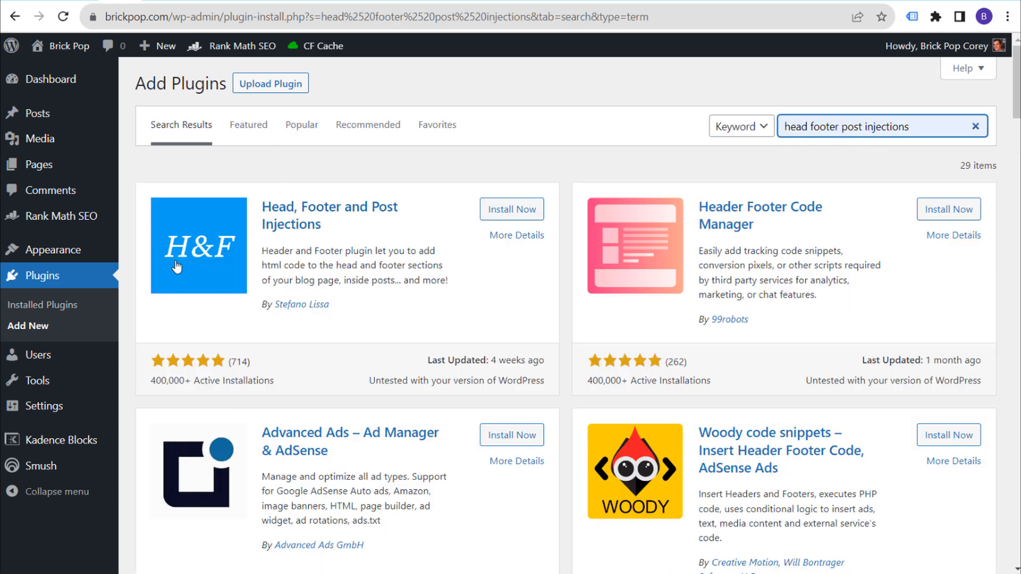
left_click(292, 215)
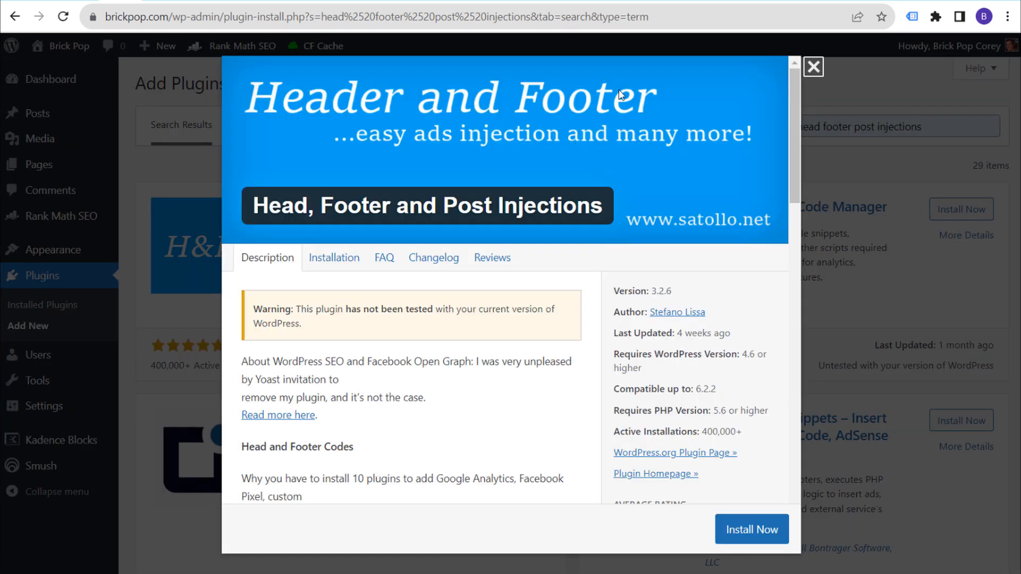
left_click(813, 67)
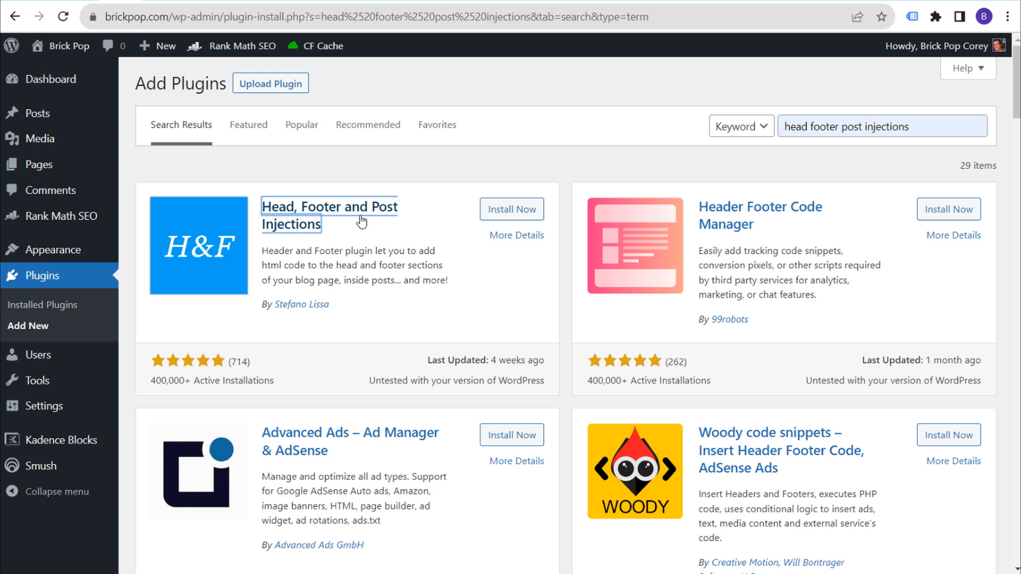
Install and activate the Head, Footer and Post Injections plugin.
left_click(512, 210)
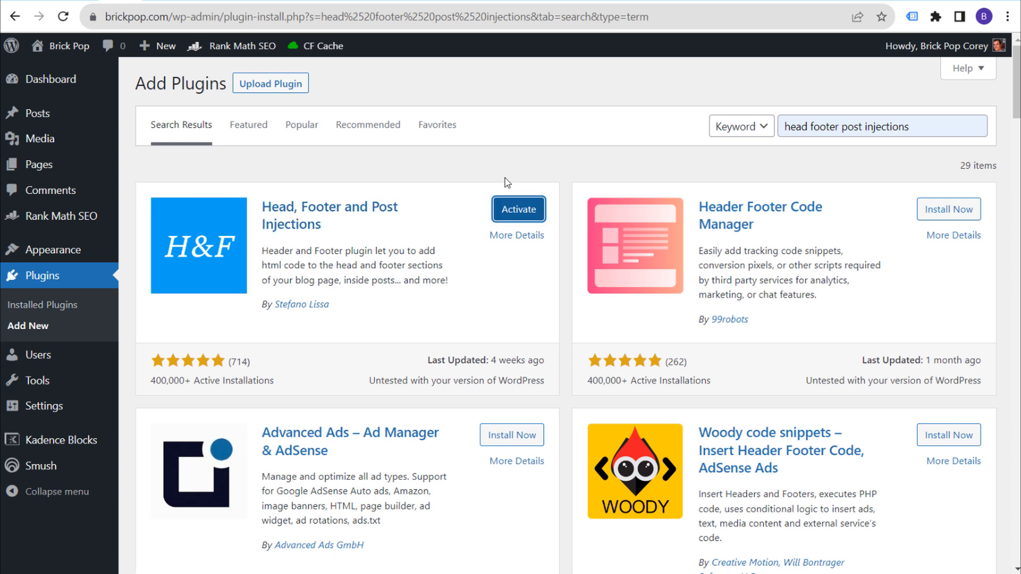
left_click(519, 211)
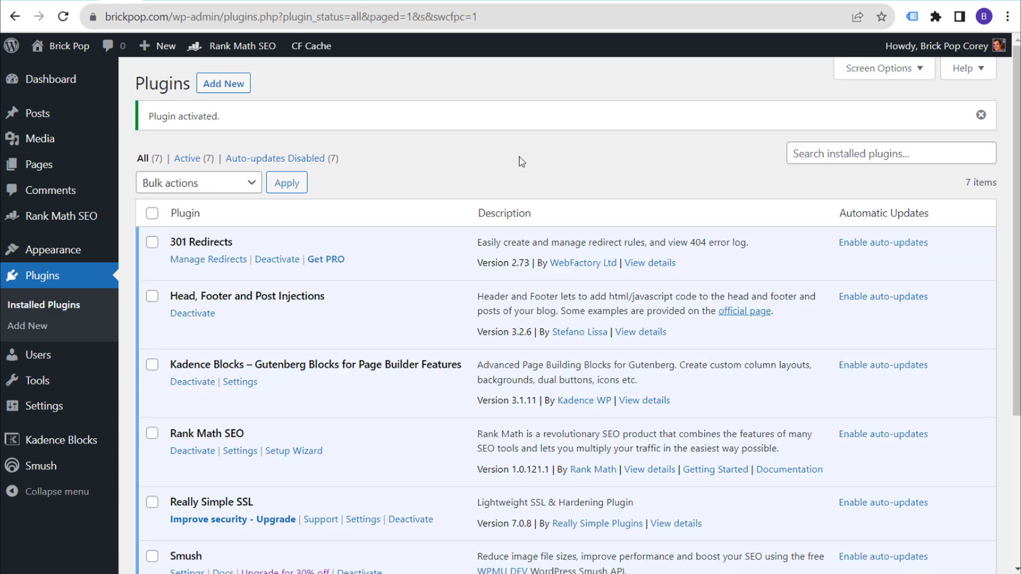
left_click_drag(326, 296, 169, 291)
left_click(360, 299)
Open the Head, Footer and Post Injections settings and examine the head section and after-body code areas.
mouse_move(60, 410)
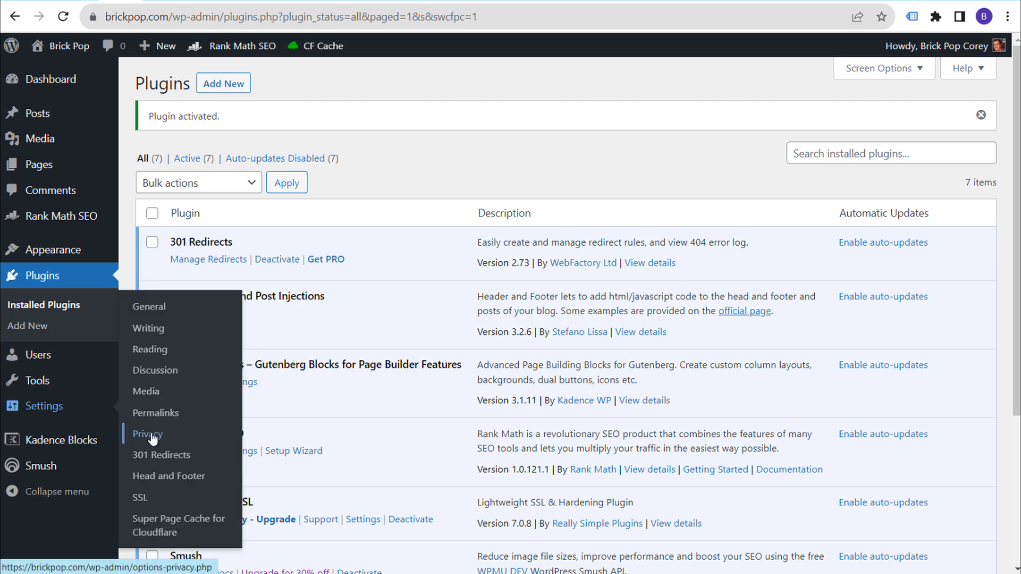
left_click(168, 478)
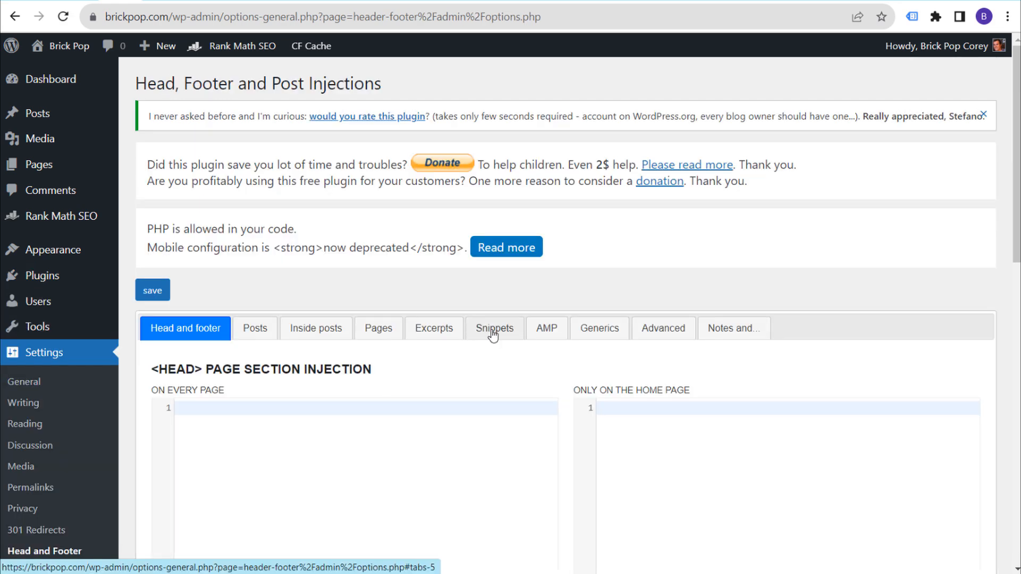
scroll(303, 223, "down", 4)
left_click_drag(177, 144, 397, 133)
left_click(397, 139)
scroll(346, 255, "down", 4)
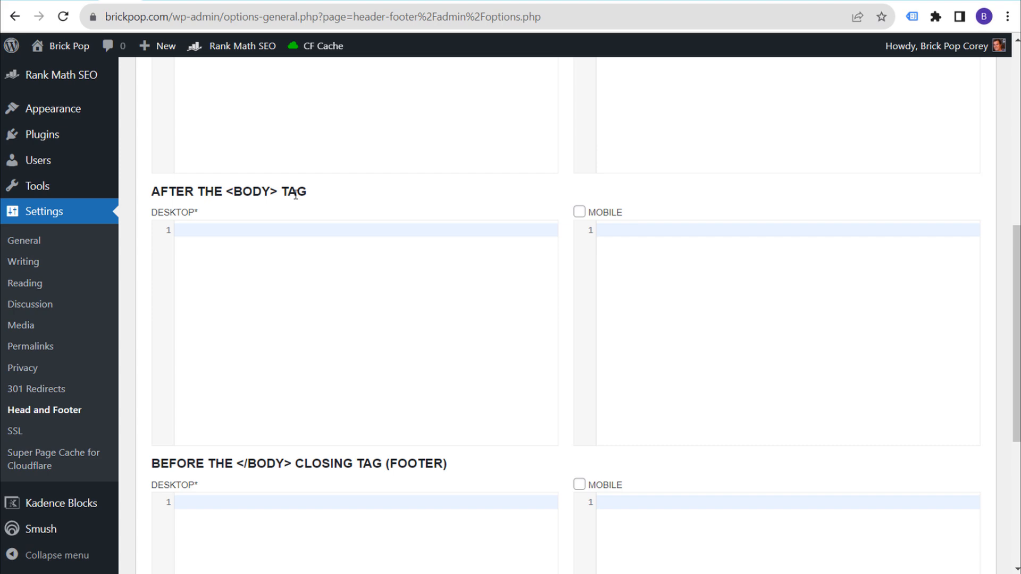
scroll(306, 199, "up", 4)
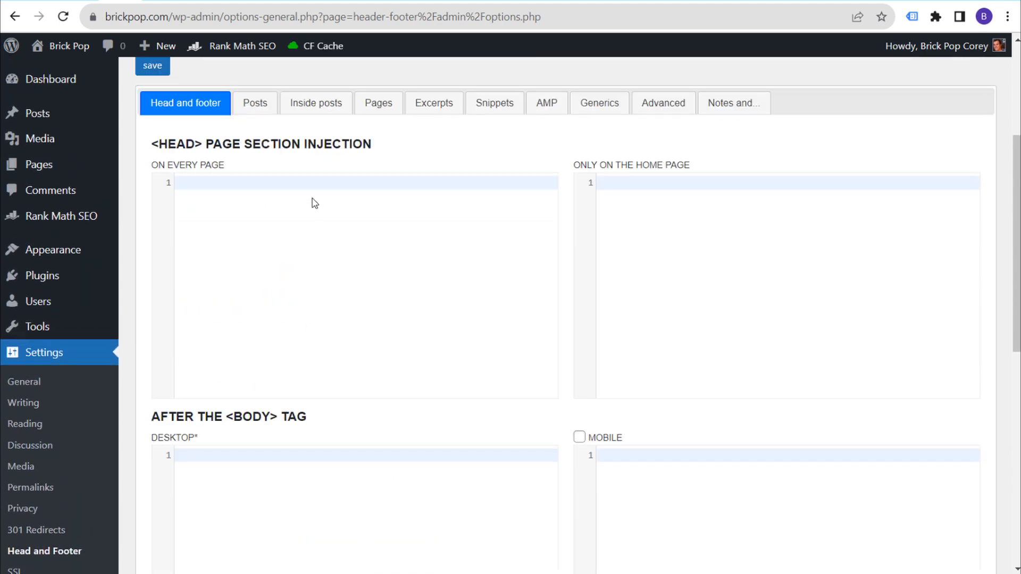
Copy the head snippet from Google Tag Manager and paste it into the plugin's head injection code for every page.
left_click(192, 1)
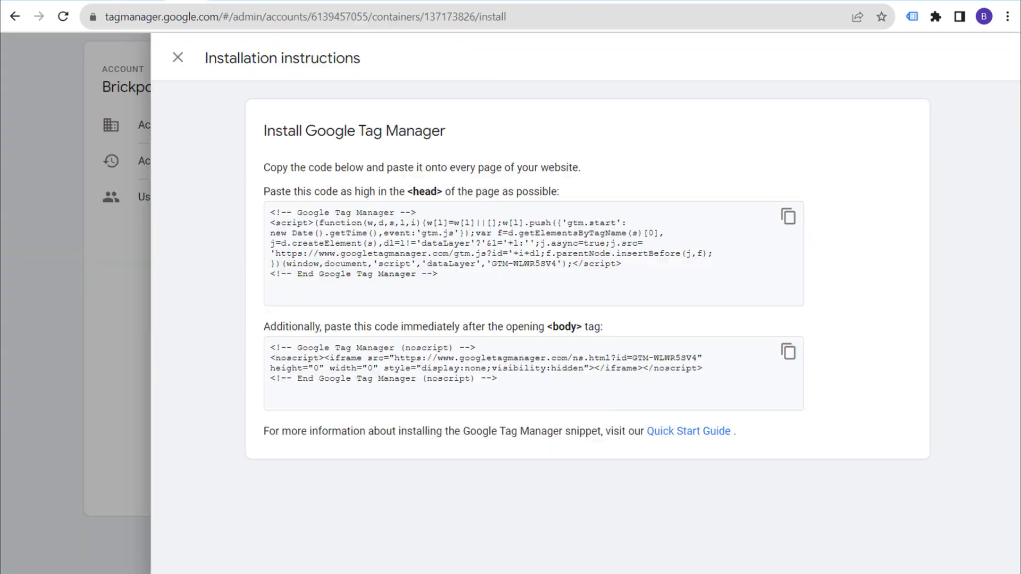
left_click(788, 216)
left_click(132, 4)
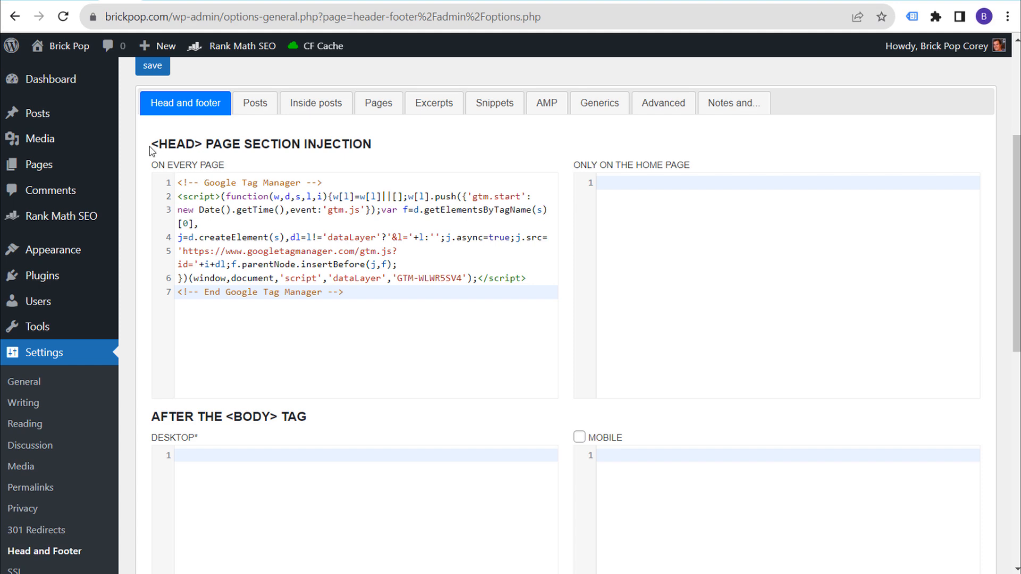
left_click_drag(149, 151, 231, 147)
left_click(254, 148)
Copy the Tag Manager noscript snippet and paste it into the plugin's desktop code after the body tag.
left_click(179, 1)
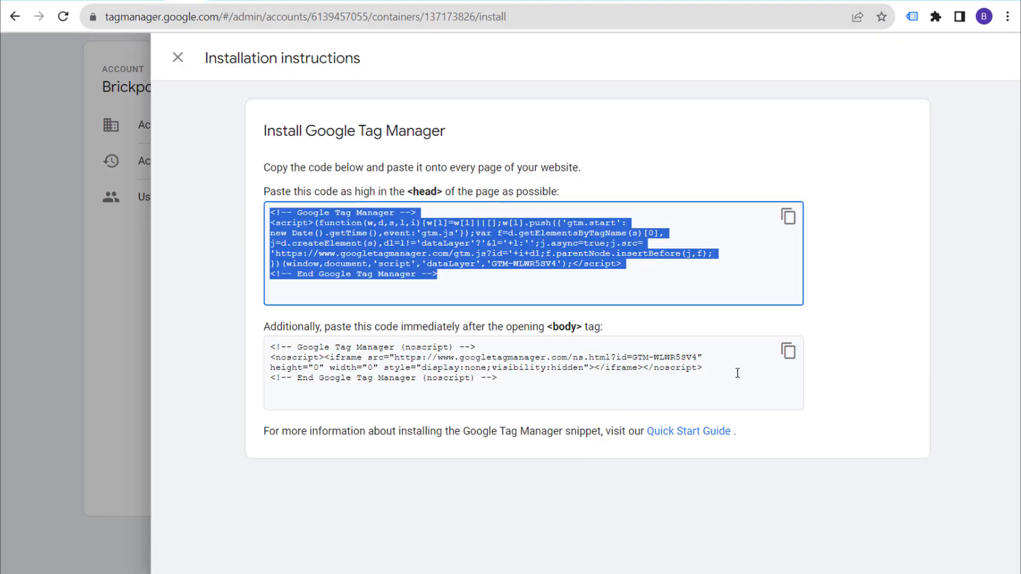
left_click(788, 350)
left_click(795, 360)
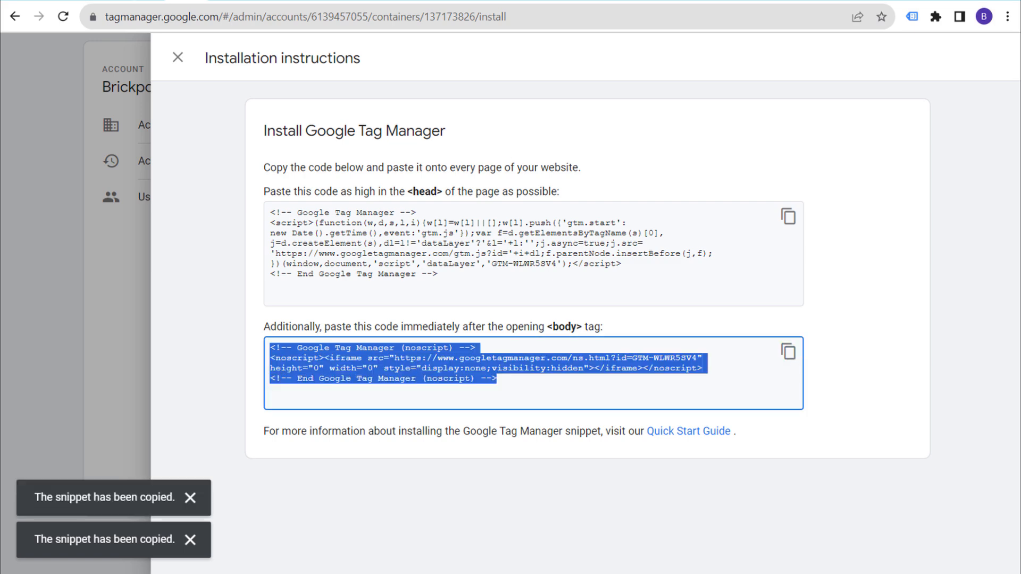
left_click(126, 1)
scroll(246, 264, "down", 3)
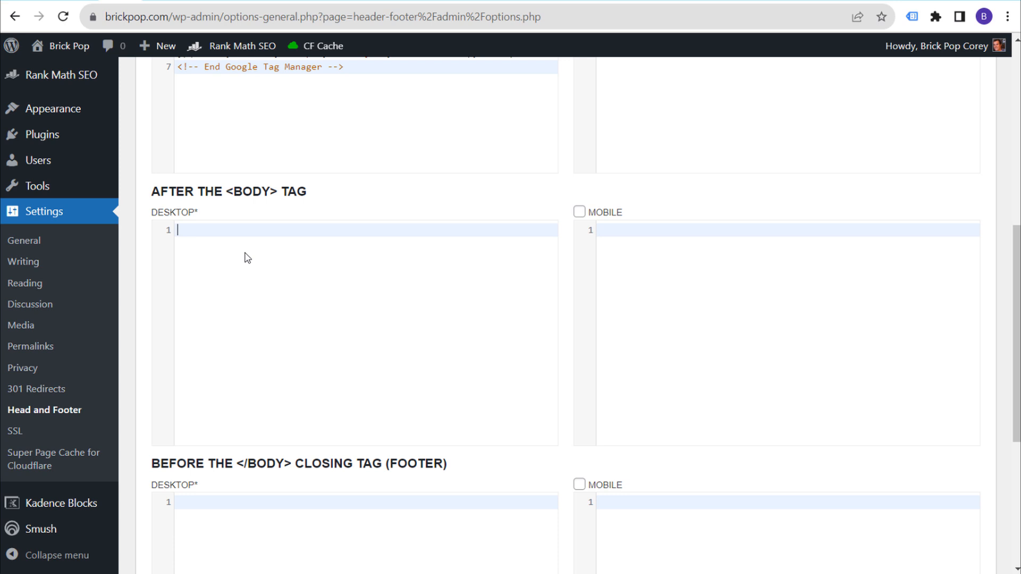
key("ctrl+v")
Paste the same noscript snippet into the mobile code after the body tag, enable the mobile version, and save the settings.
left_click(745, 298)
key("ctrl+v")
left_click(580, 213)
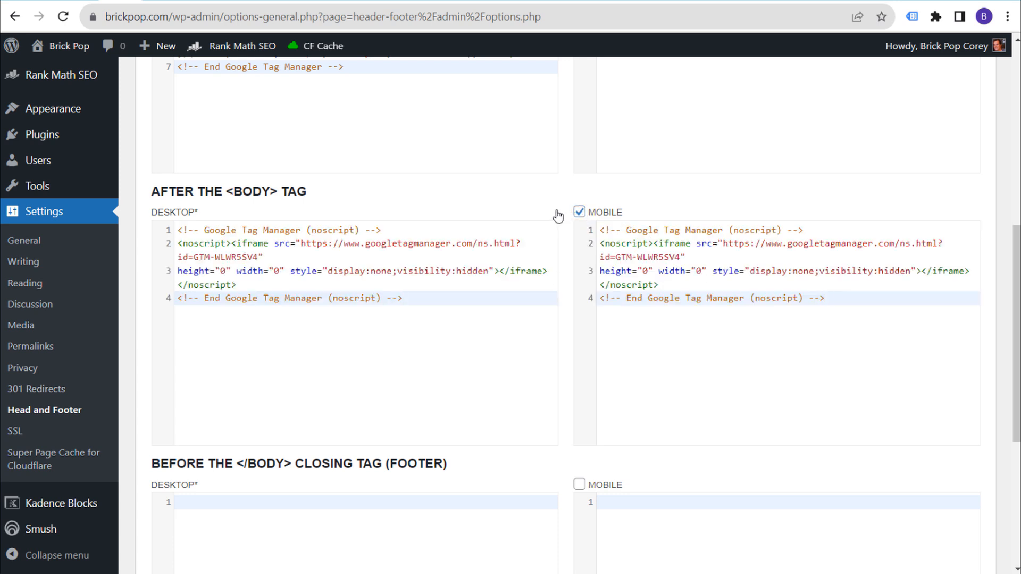
scroll(558, 215, "down", 6)
left_click(153, 498)
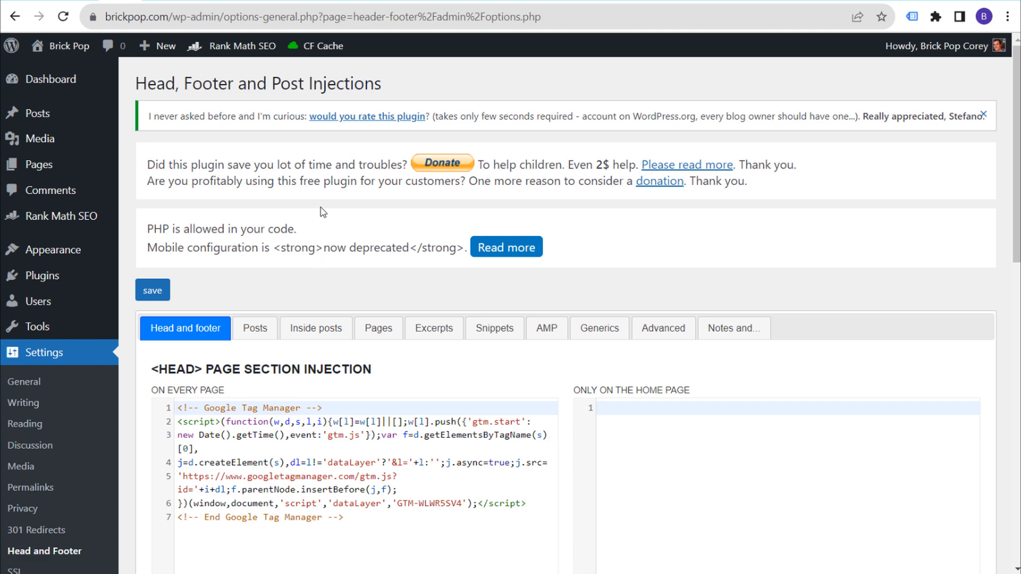
Switch to Google Tag Manager, close the installation instructions, and start submitting changes from the brickpop.com workspace.
left_click(187, 2)
left_click(183, 60)
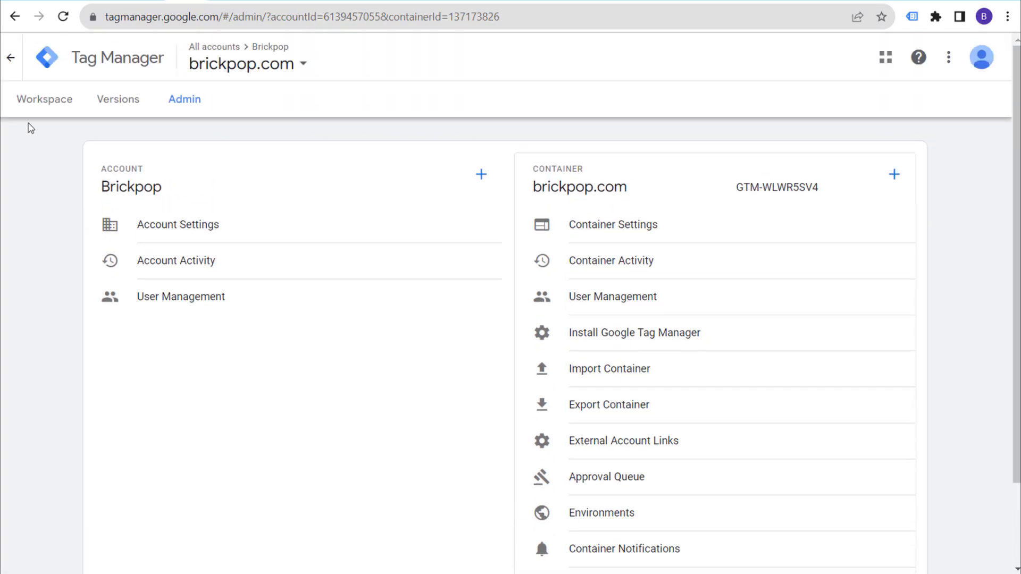
left_click(55, 108)
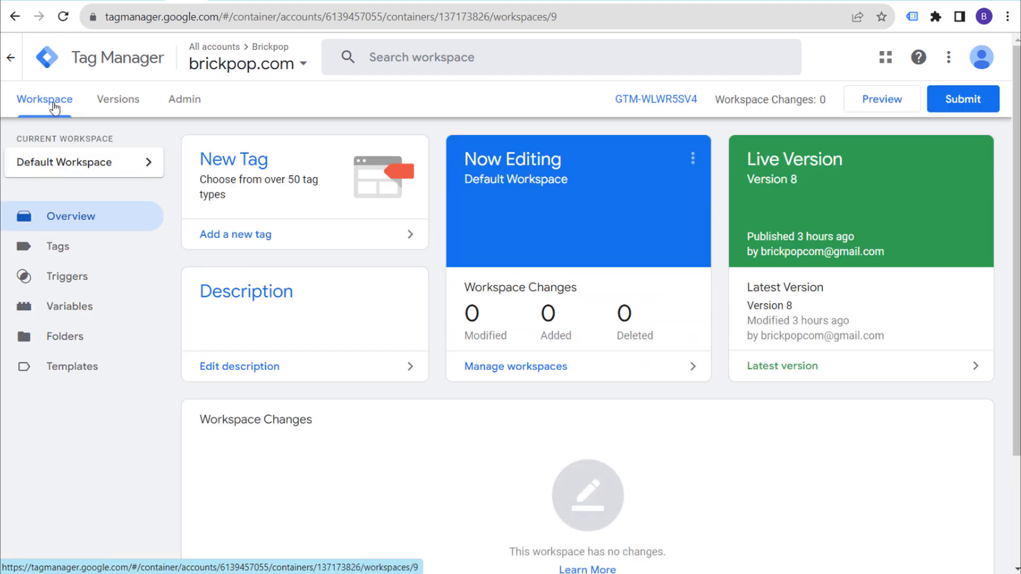
left_click(957, 102)
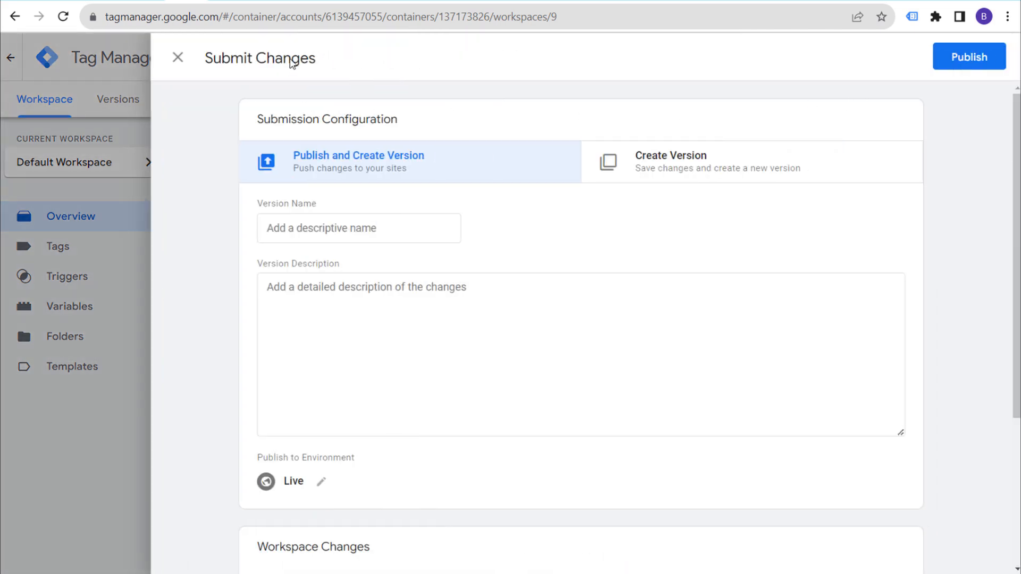
Name and describe the container version "Added GTM to Brickpop" and publish it to the Live environment.
left_click(369, 235)
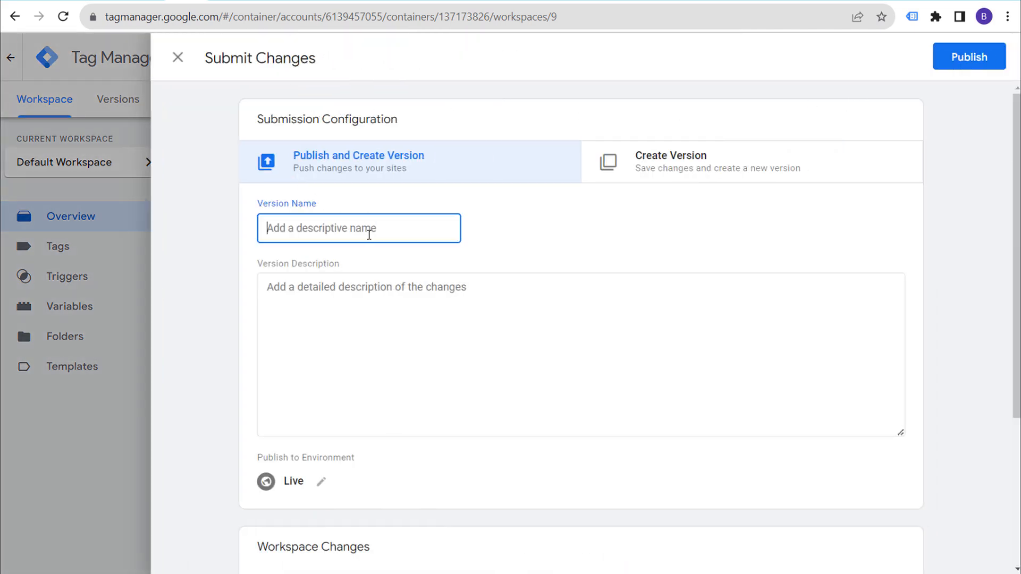
type("Added GTM to Brickpop")
left_click_drag(379, 228, 238, 230)
key("ctrl+c")
left_click(418, 325)
key("ctrl+v")
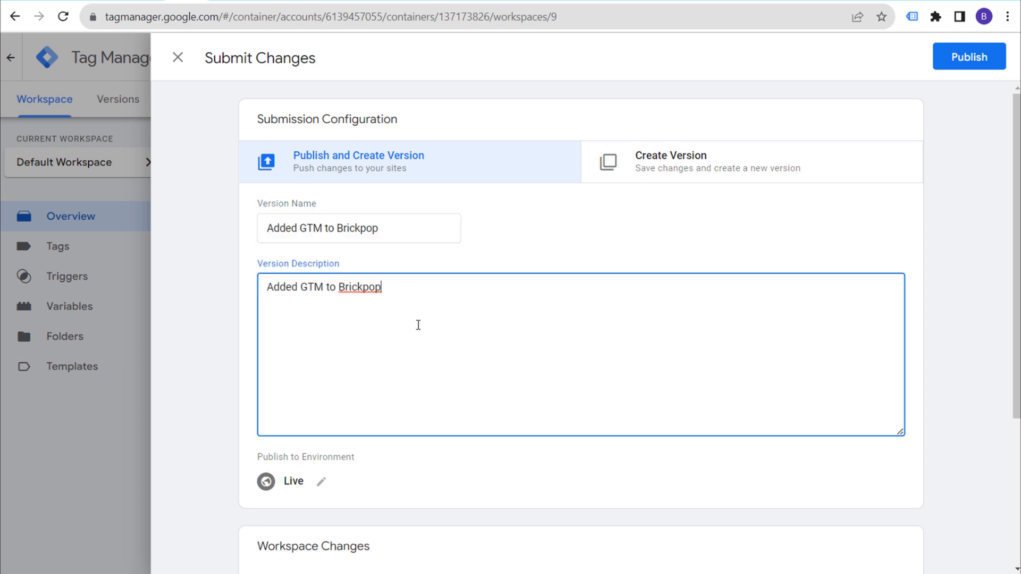
left_click(948, 65)
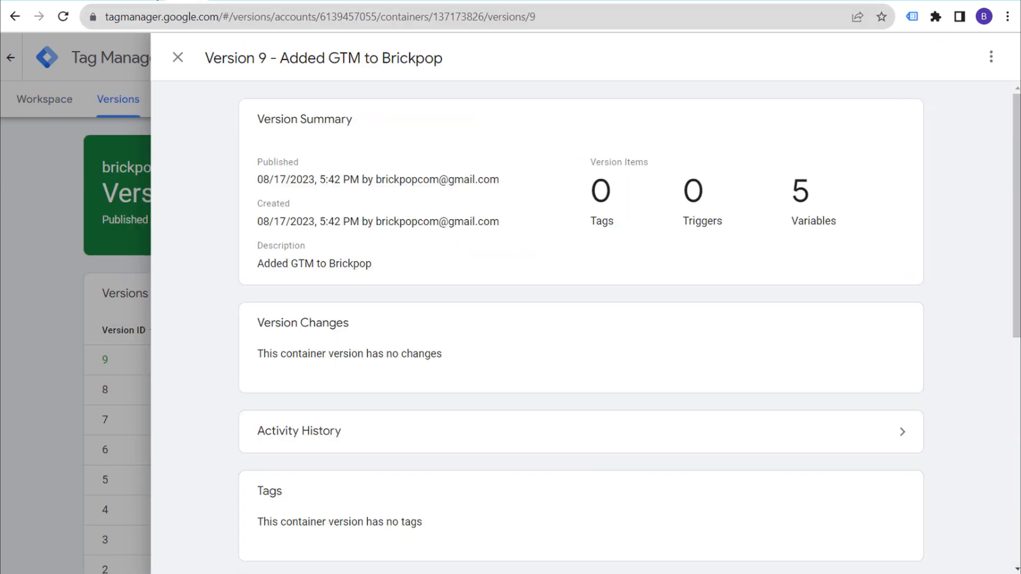
Look at the Tag Assistant Legacy (by Google) page in the Chrome Web Store and check the browser's installed extensions.
left_click(155, 1)
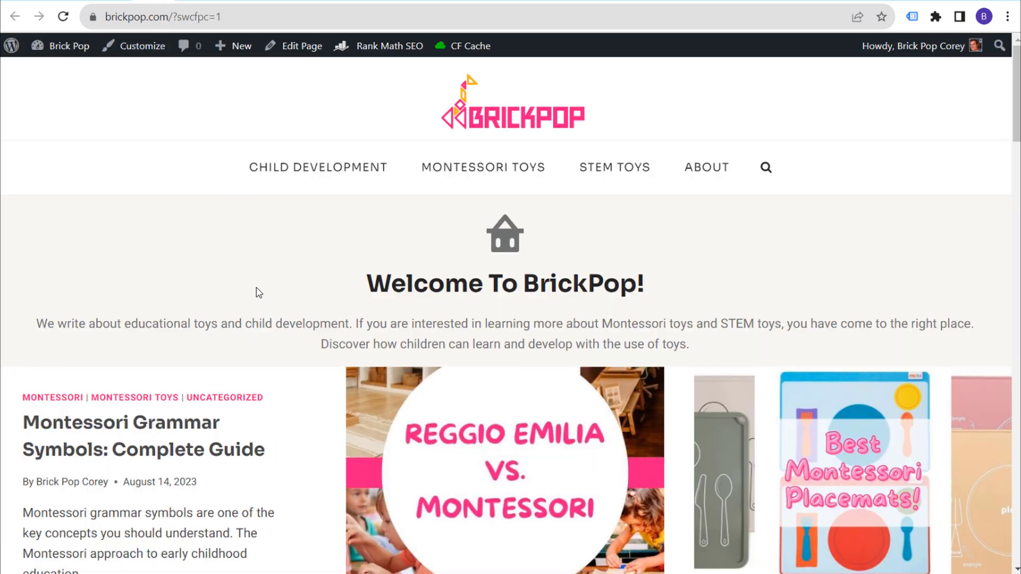
left_click(217, 1)
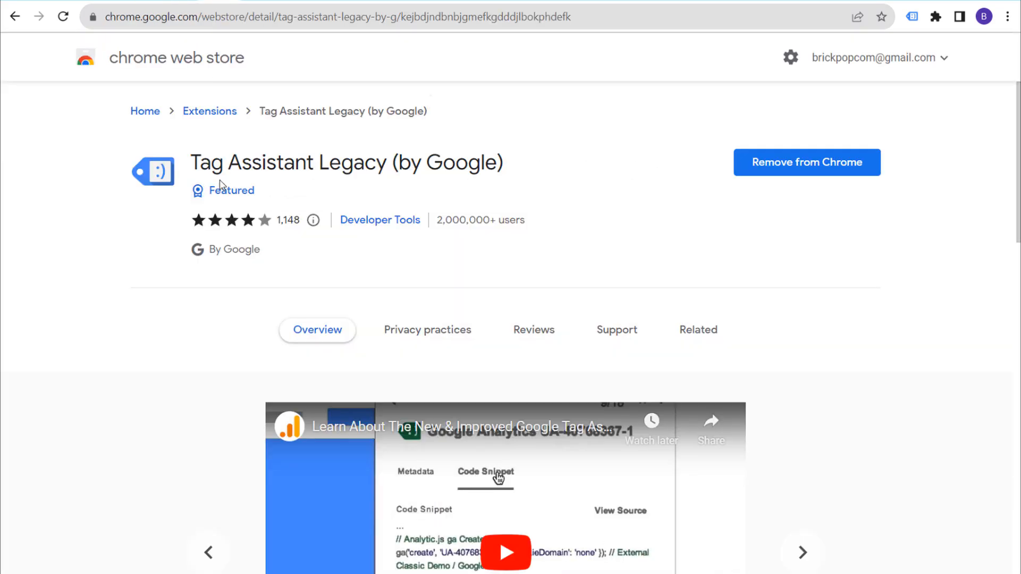
left_click_drag(191, 165, 390, 160)
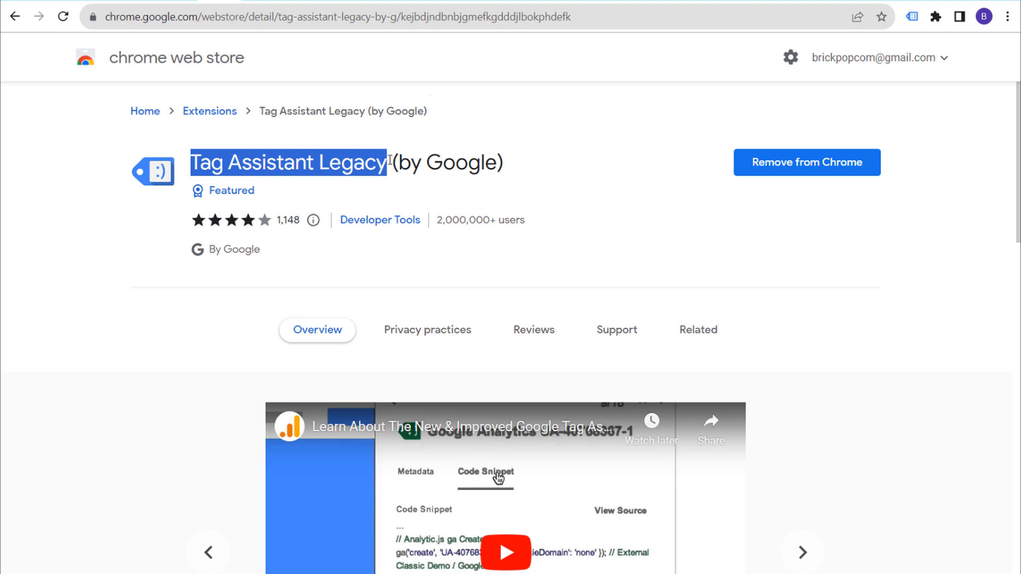
left_click(437, 166)
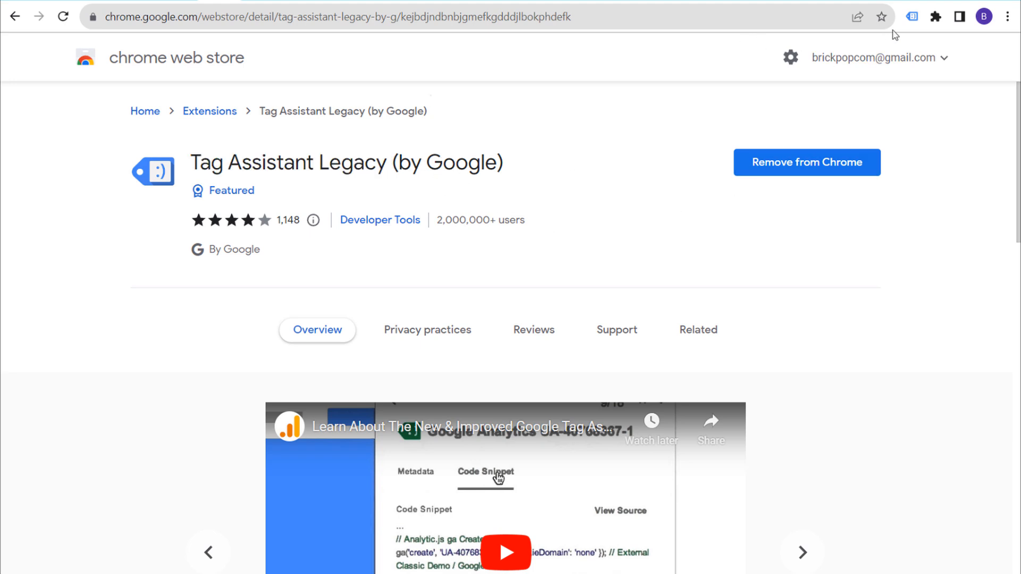
left_click(936, 22)
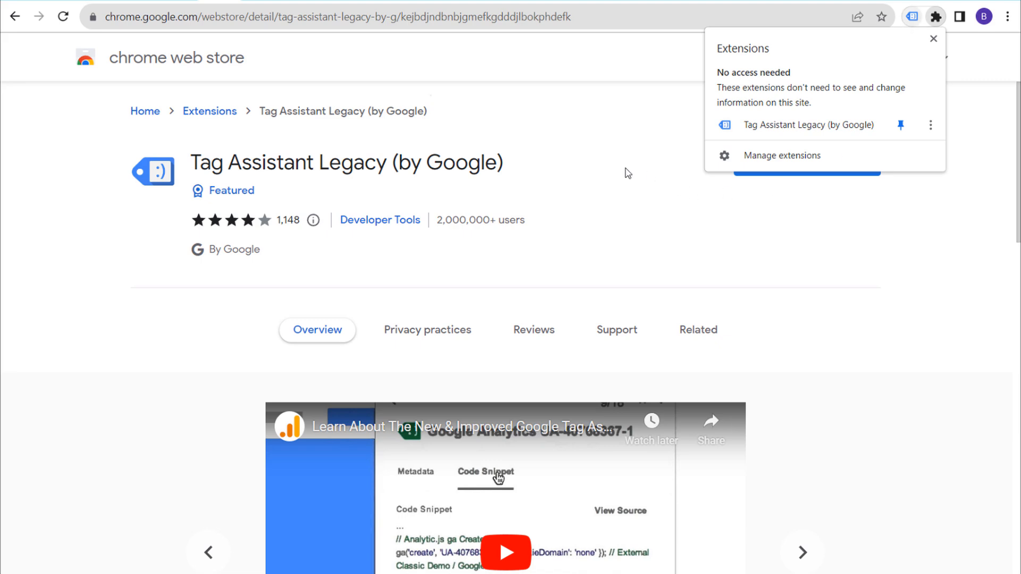
left_click(589, 166)
Check the BrickPop homepage with Tag Assistant Legacy, reload the page, and view the tag analysis again.
left_click(143, 0)
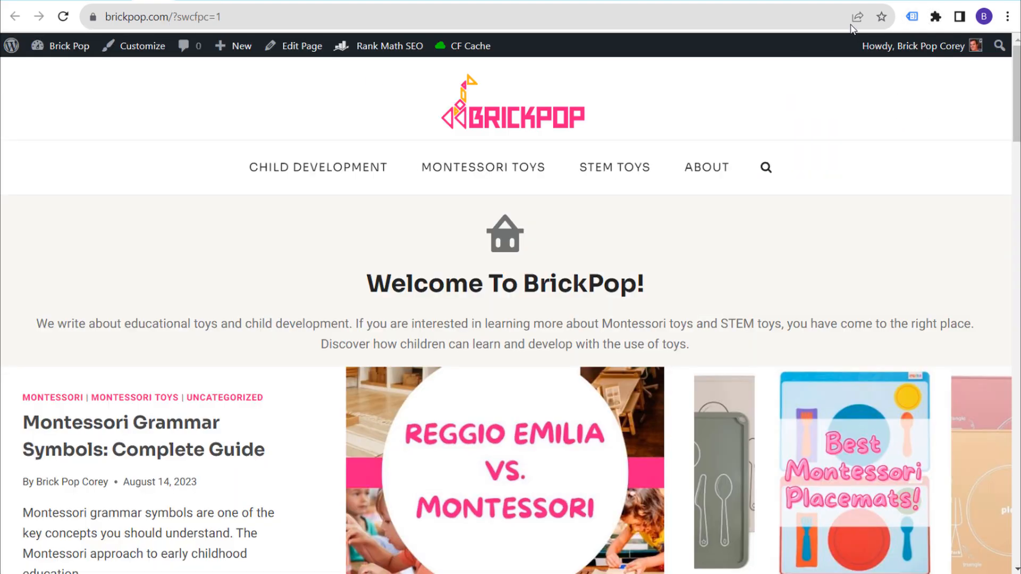
left_click(912, 17)
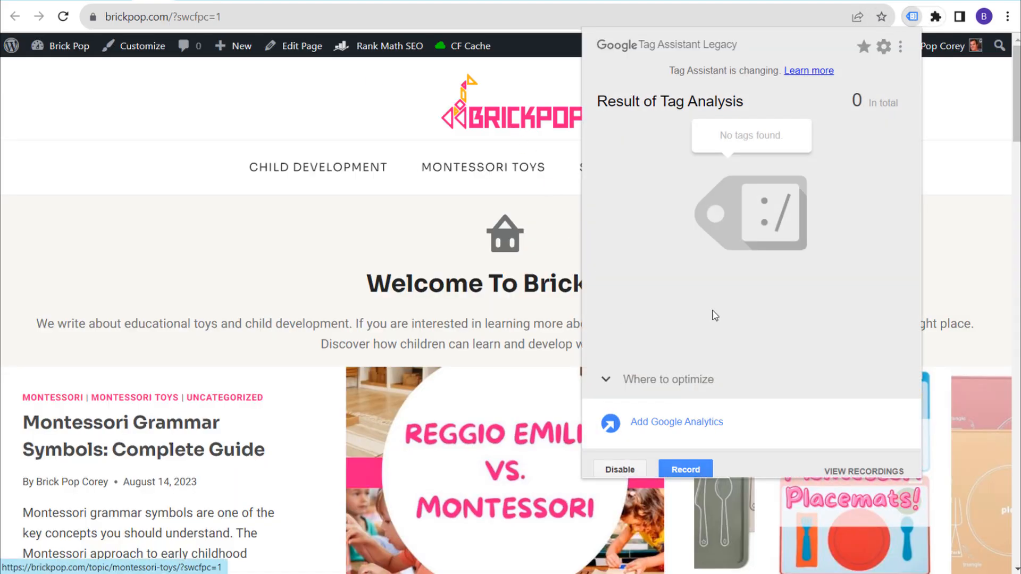
left_click(136, 112)
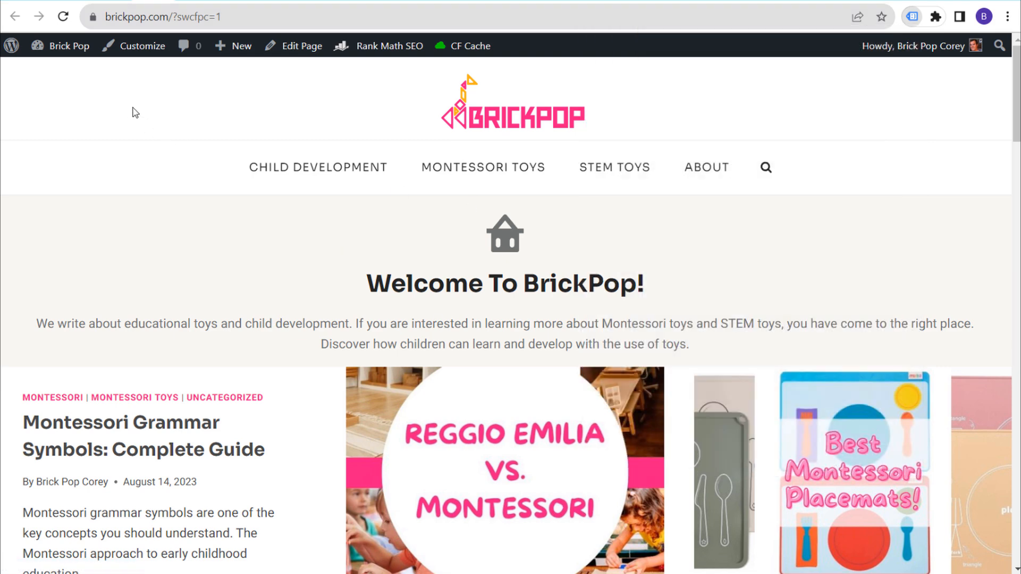
left_click(63, 17)
left_click(913, 17)
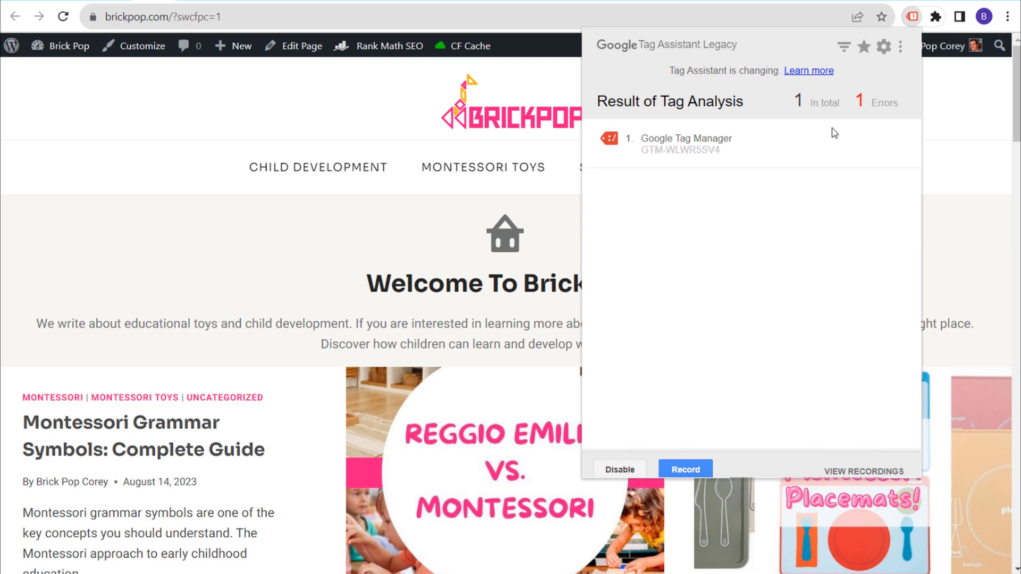
Examine the Google Tag Manager tag's account ID and error details in Tag Assistant Legacy, and close the extension.
left_click(769, 154)
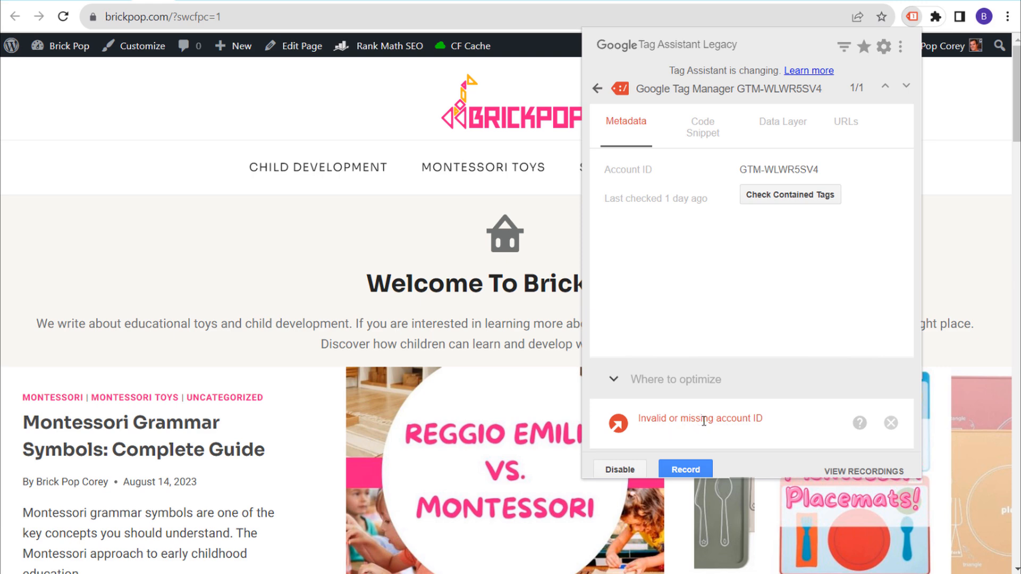
left_click_drag(607, 169, 835, 174)
left_click(849, 175)
left_click_drag(825, 171, 776, 166)
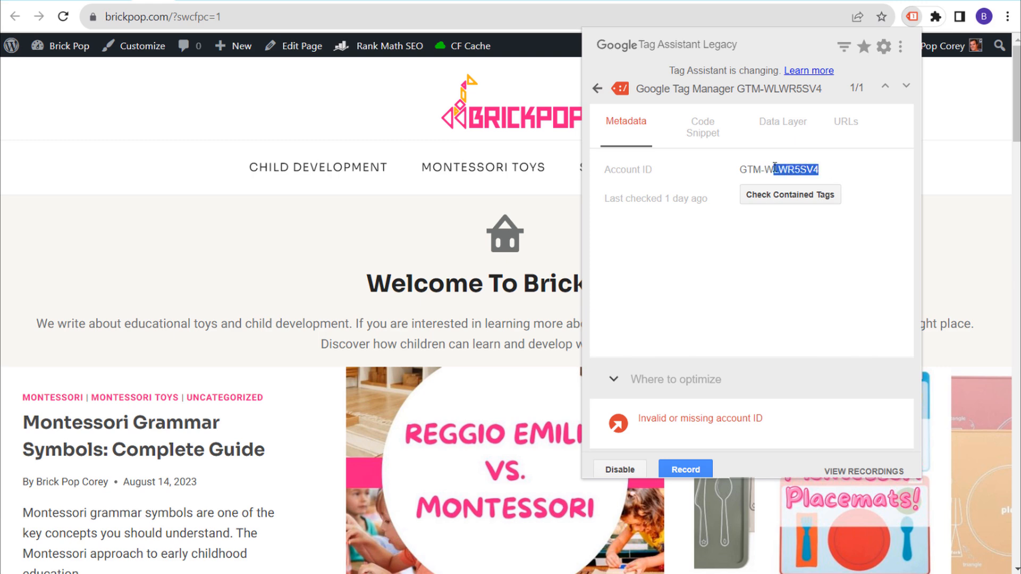
left_click(769, 171)
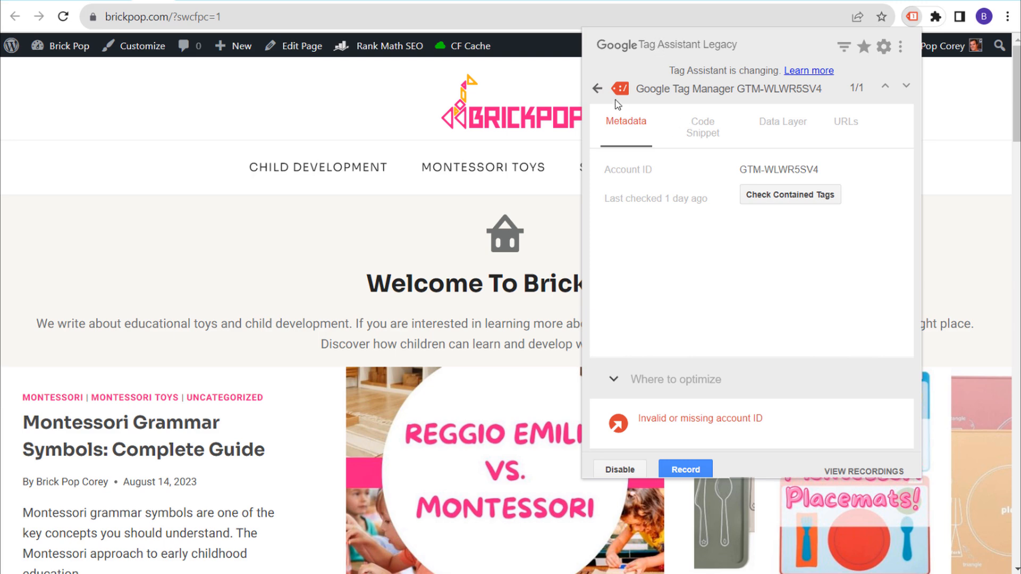
left_click_drag(604, 169, 847, 168)
left_click(848, 171)
left_click_drag(637, 418, 748, 425)
left_click(758, 322)
left_click(598, 88)
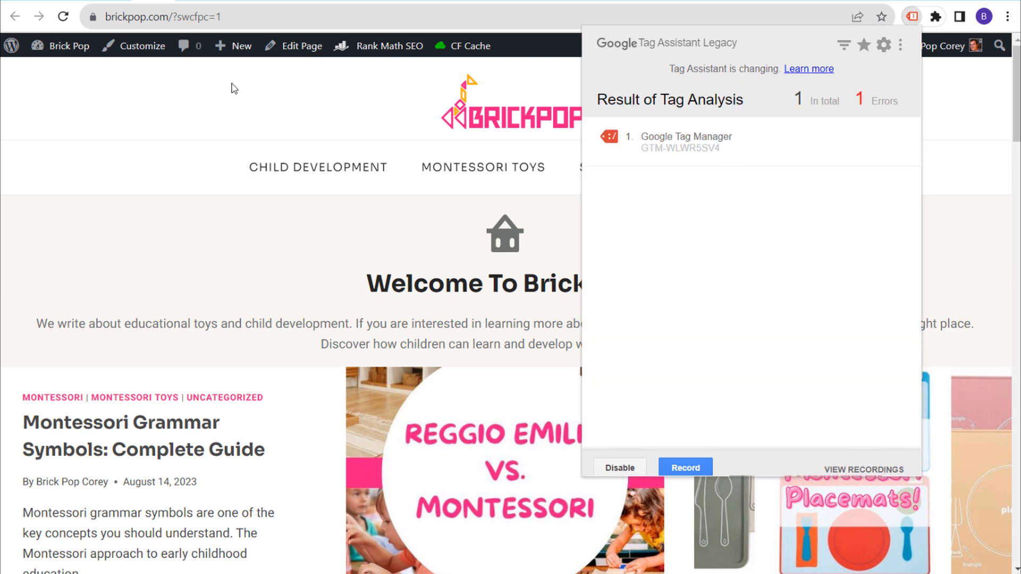
left_click(227, 97)
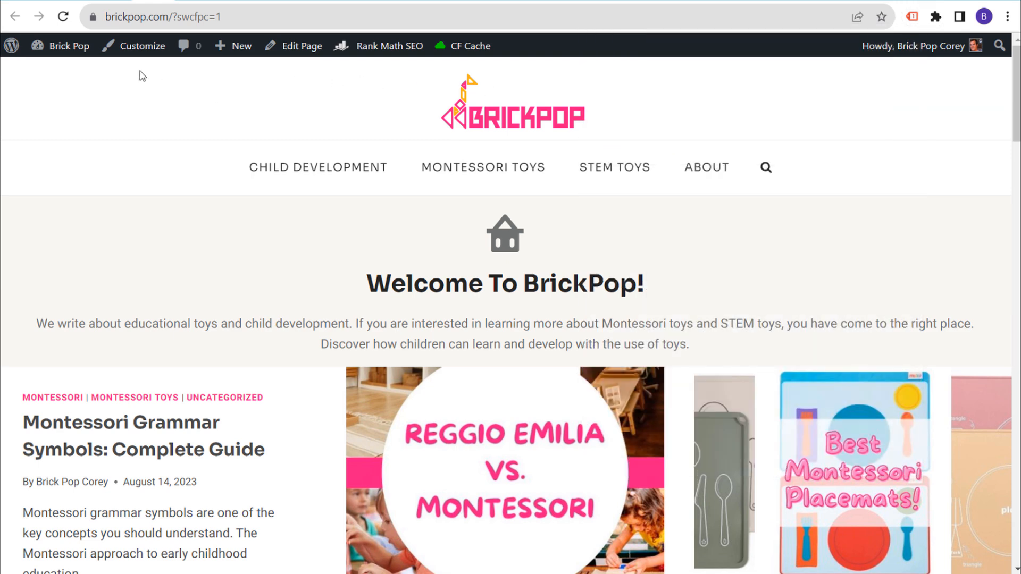
Switch to Google Analytics and open the BrickPop.com web stream details from the property's data streams to find its Google tag options.
left_click(90, 0)
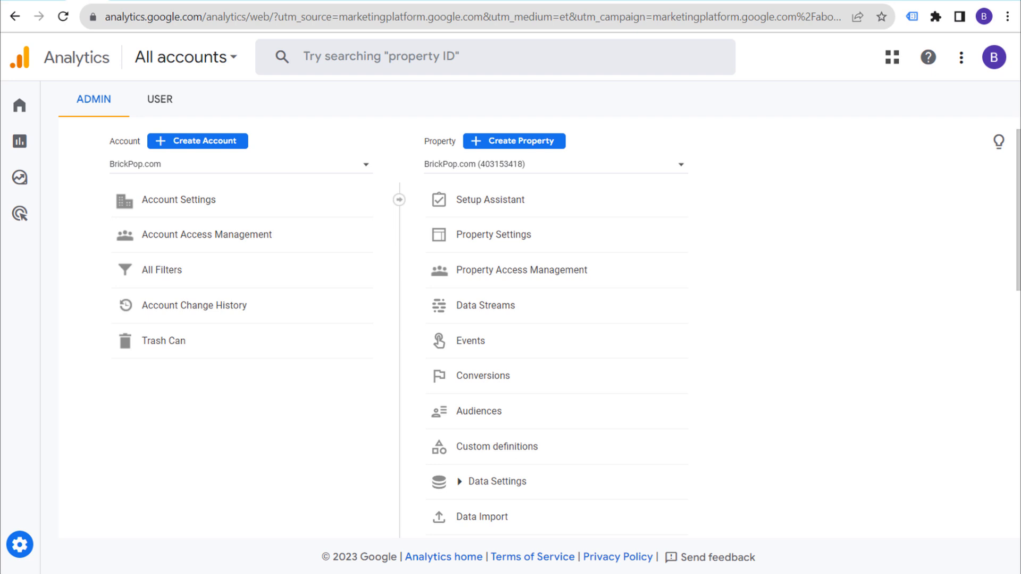
mouse_move(29, 548)
left_click(521, 305)
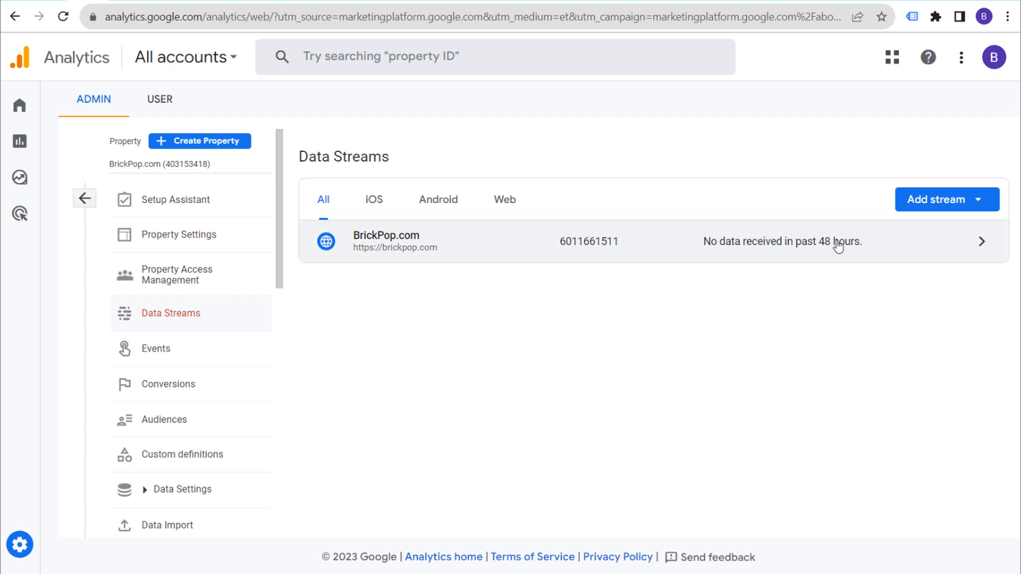
left_click(980, 243)
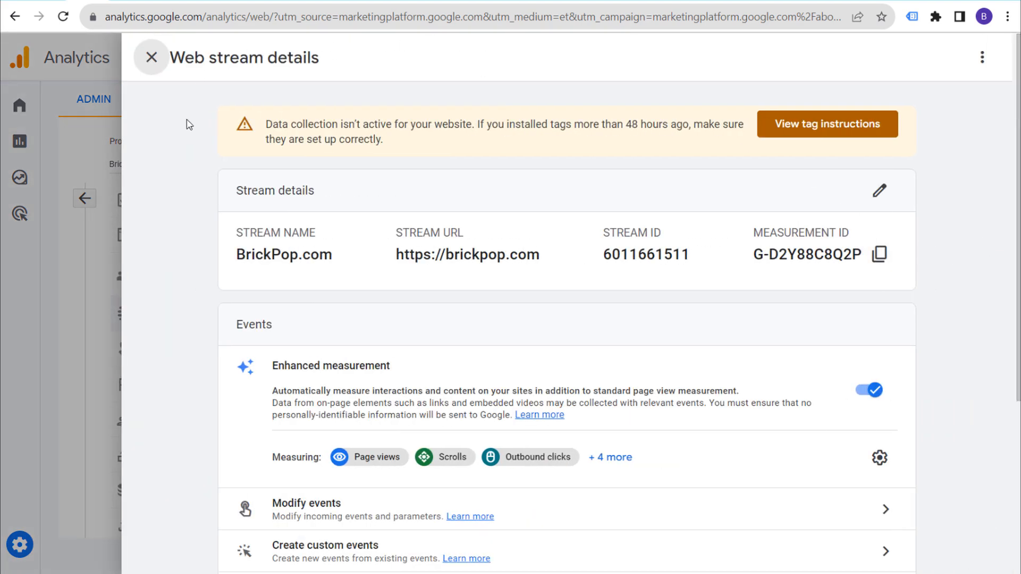
scroll(620, 242, "down", 5)
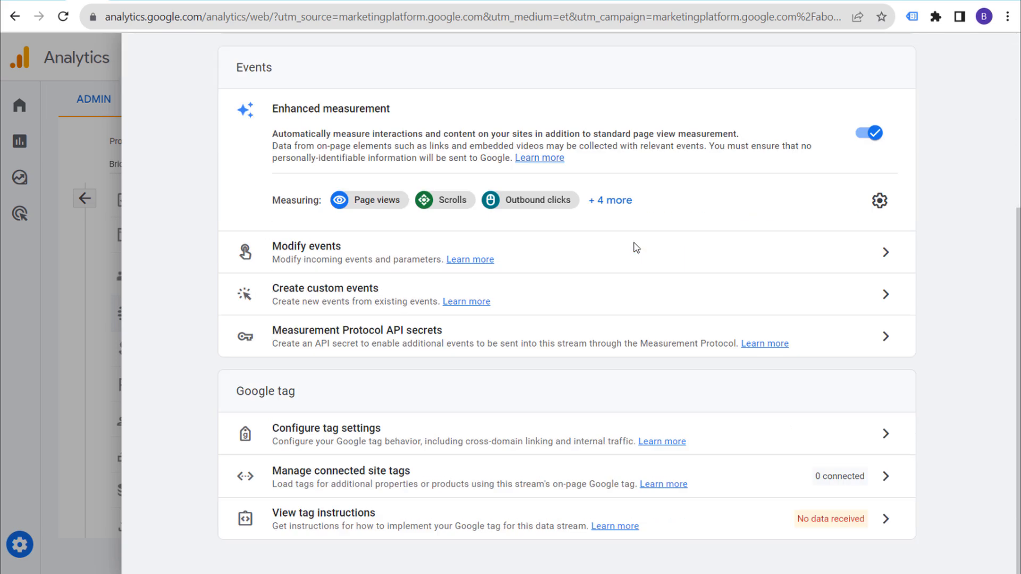
View the web stream's Google tag installation instructions for both website builders and manual installation, and close them.
left_click(479, 513)
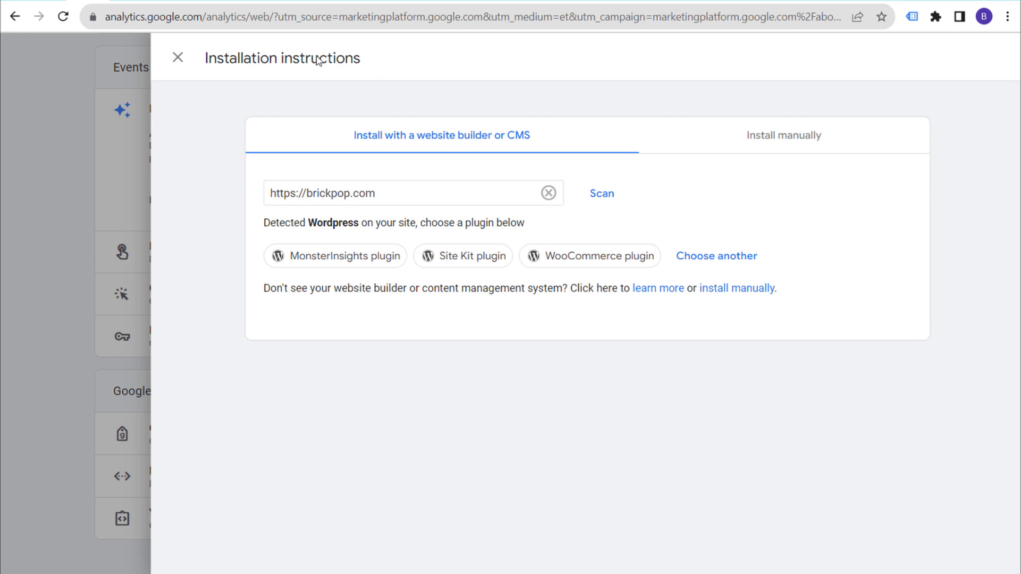
left_click(752, 135)
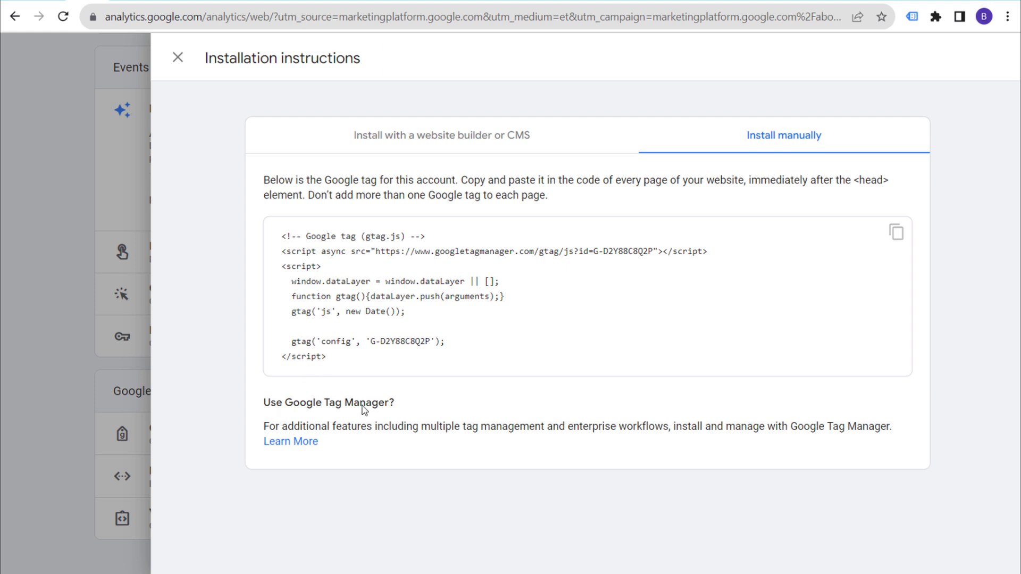
left_click(406, 135)
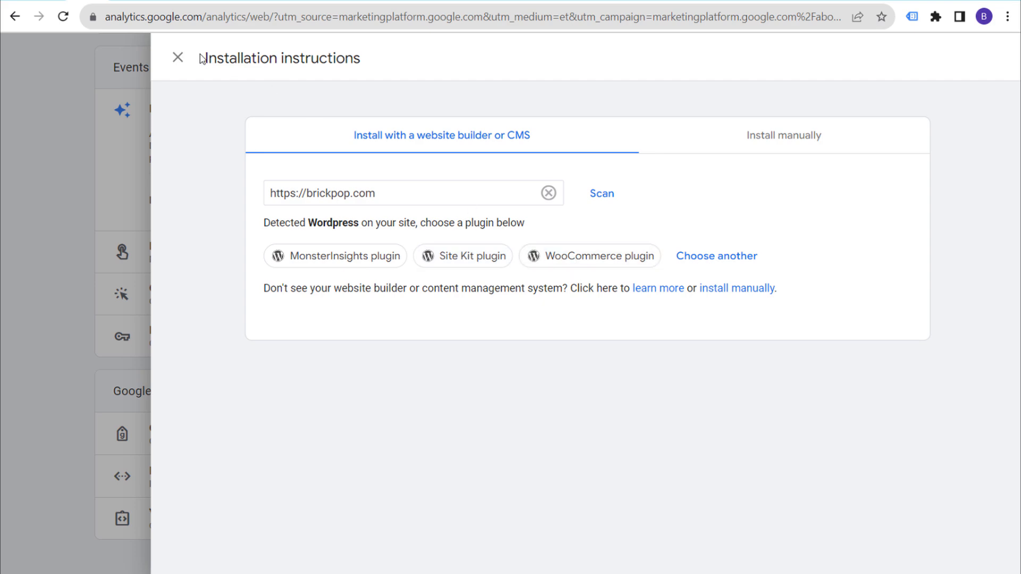
left_click(178, 57)
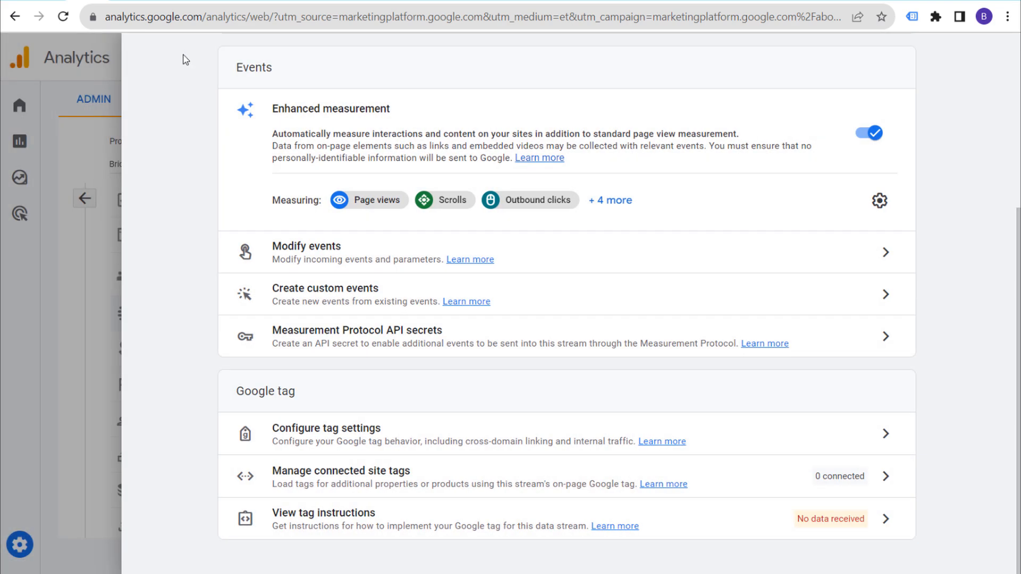
Close the web stream details, reopen the BrickPop.com stream from the data streams, and copy its measurement ID.
scroll(202, 187, "up", 5)
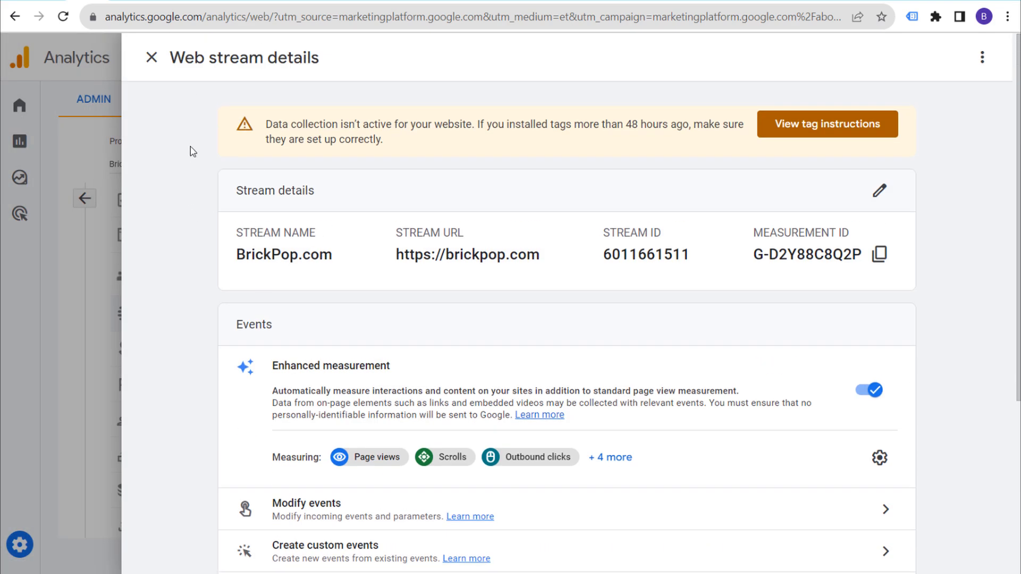
left_click(151, 57)
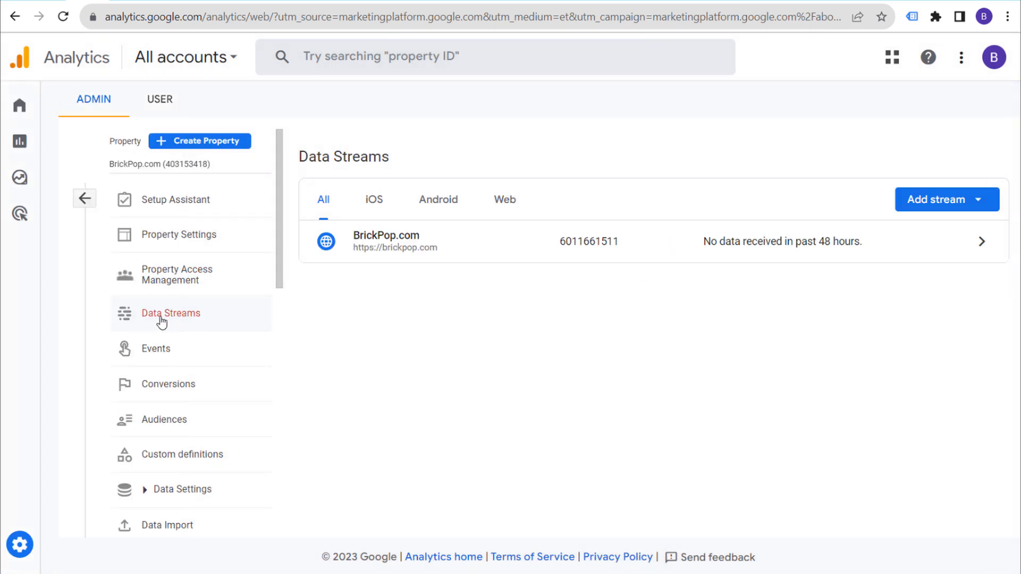
left_click(981, 244)
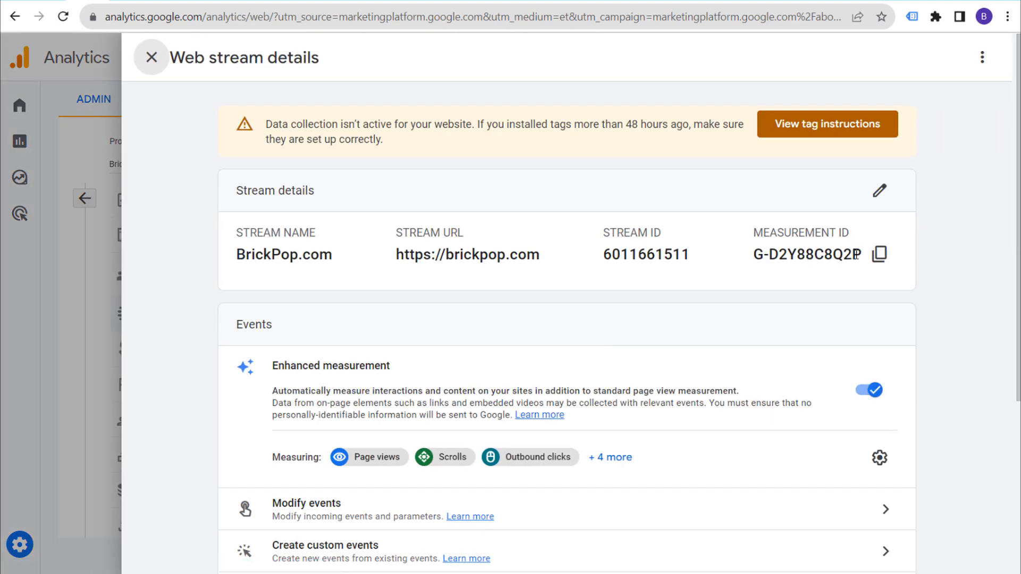
left_click(880, 253)
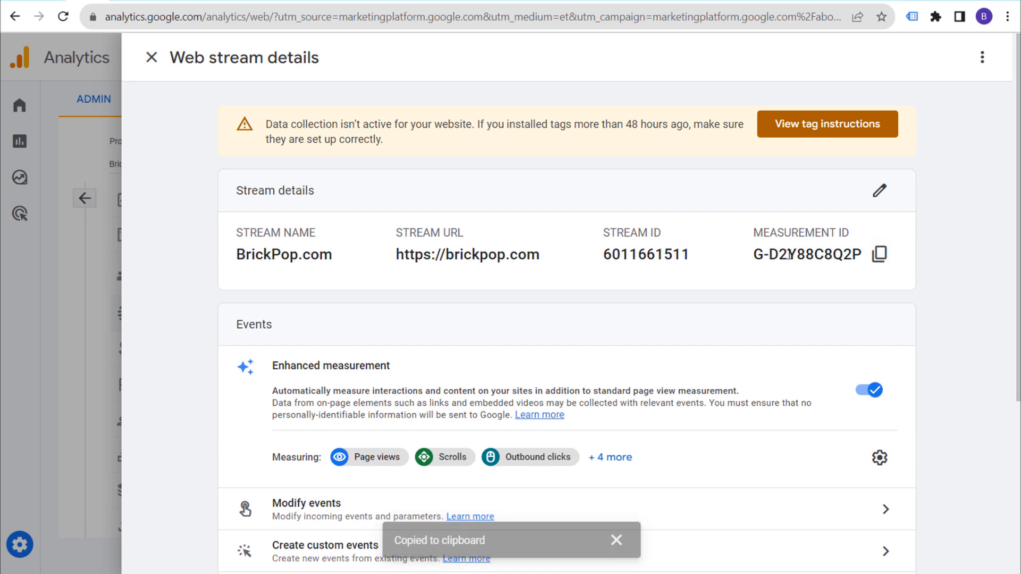
Switch to Google Tag Manager and add a new Google Analytics: GA4 Configuration tag in the brickpop.com workspace.
left_click(187, 2)
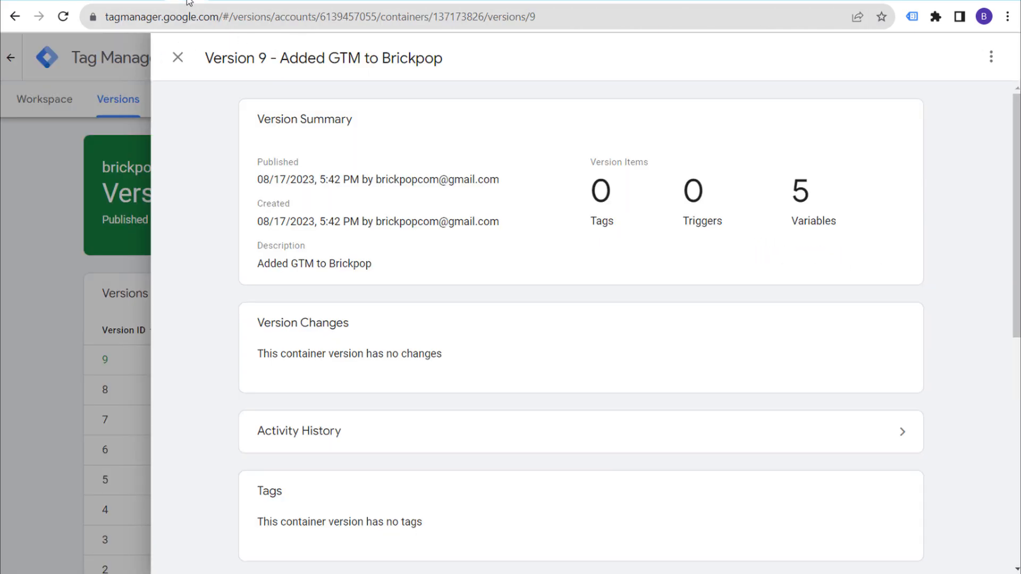
left_click(179, 59)
left_click(47, 104)
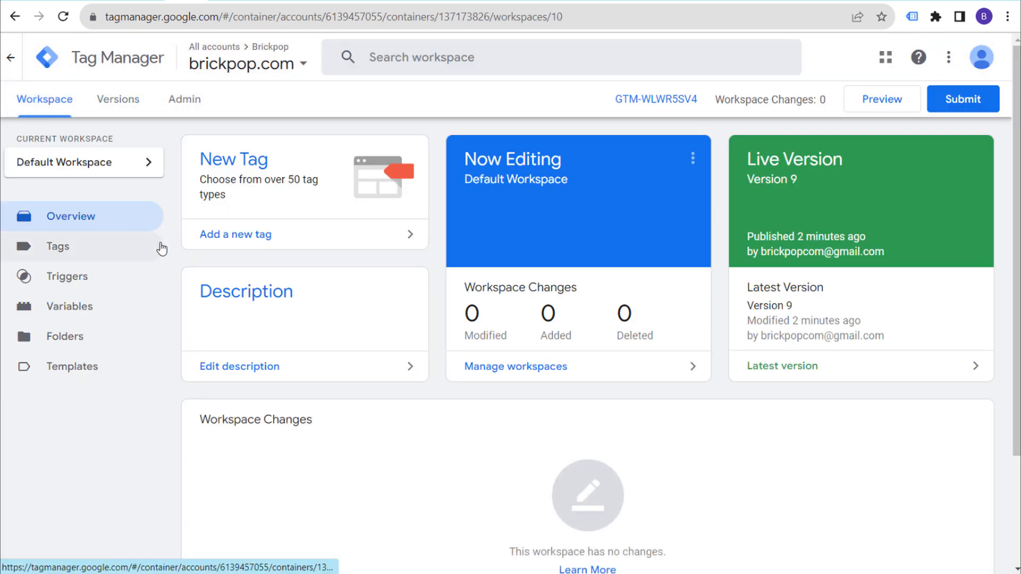
left_click(301, 240)
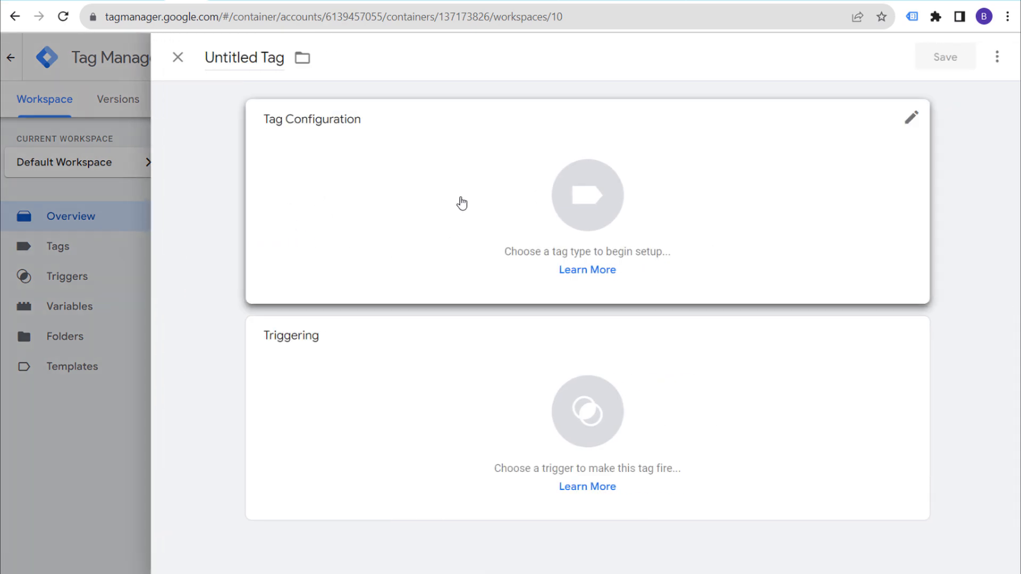
left_click(462, 191)
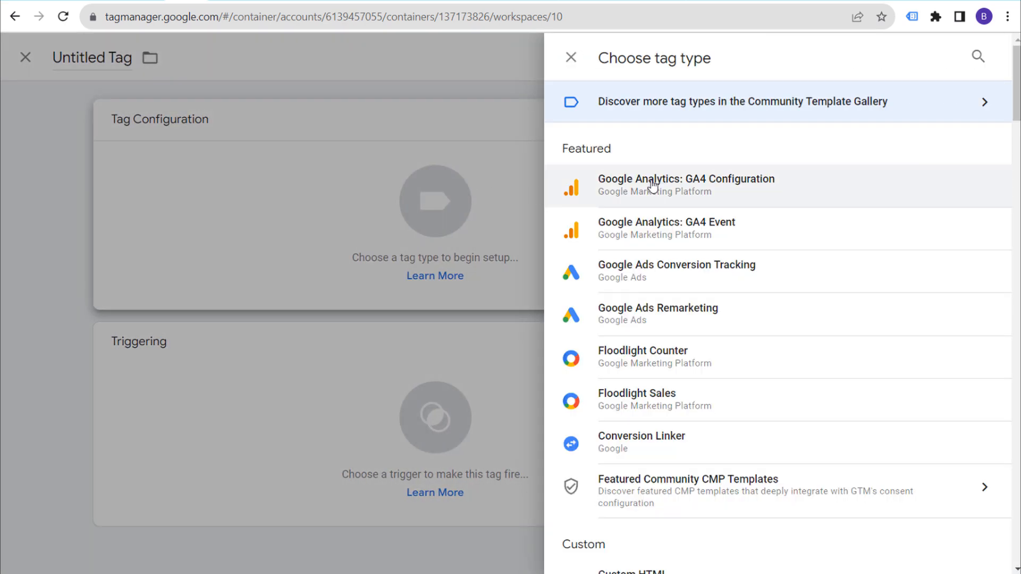
left_click(710, 186)
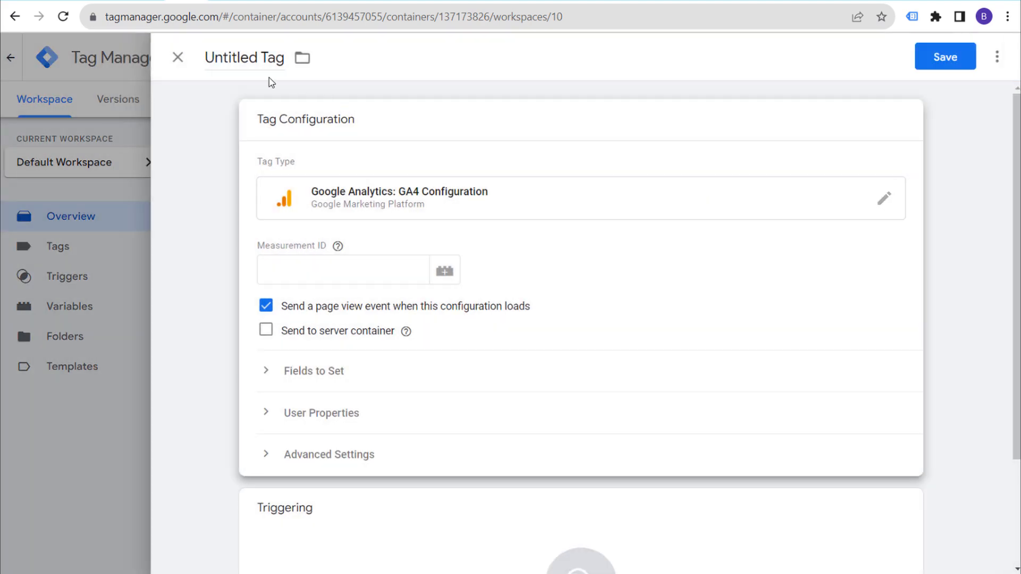
Name the new tag "GA4 Configuration".
left_click(243, 58)
type("GA4")
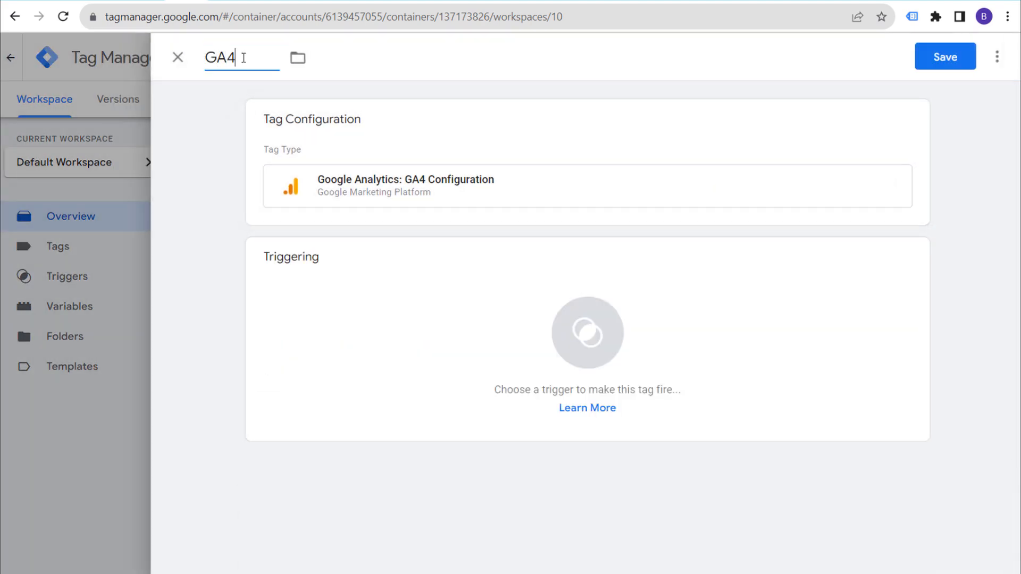
type(" Configuration")
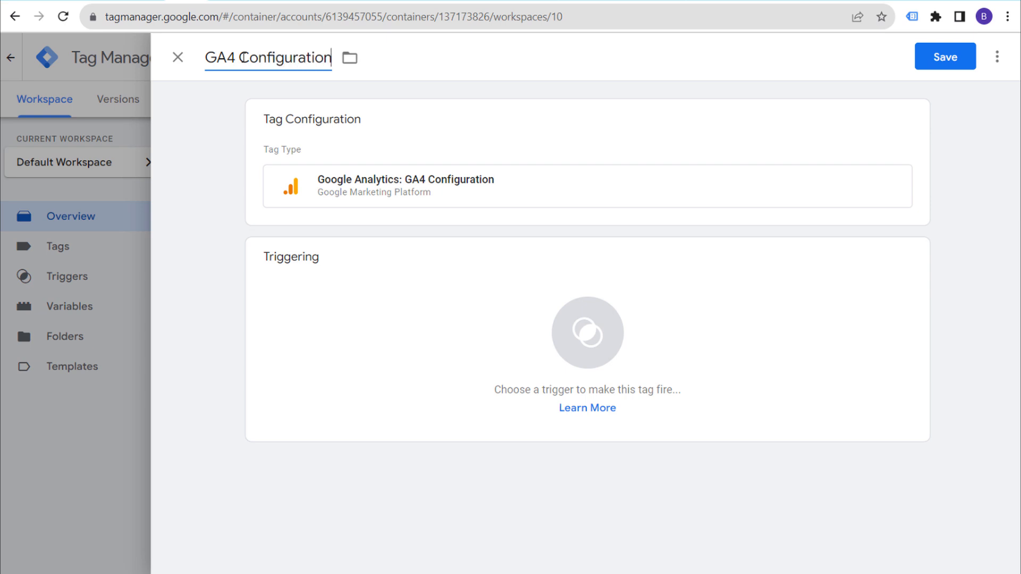
left_click(198, 193)
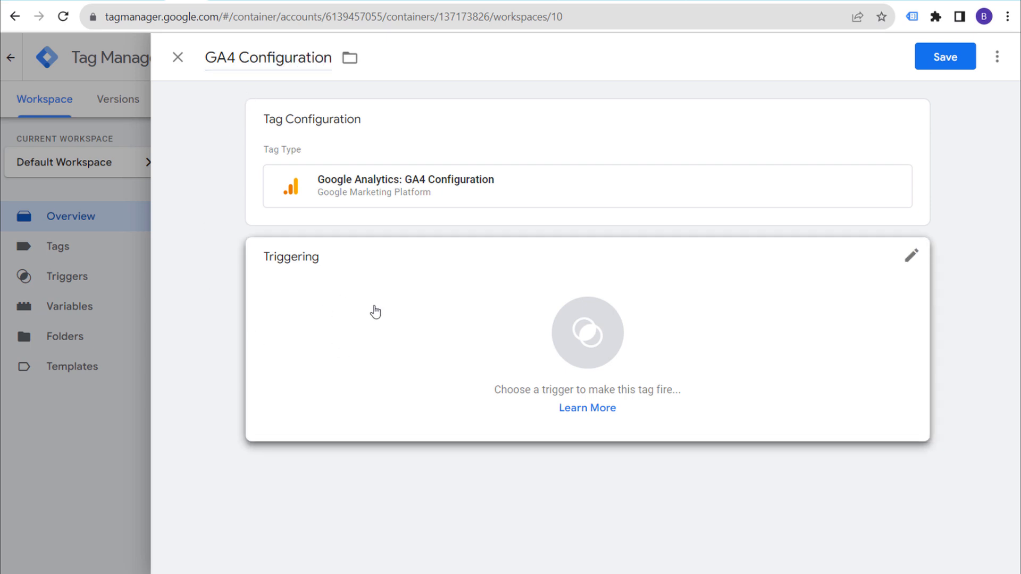
Paste the copied measurement ID into the tag configuration and compare it with the ID in the Google Analytics web stream details.
left_click(502, 143)
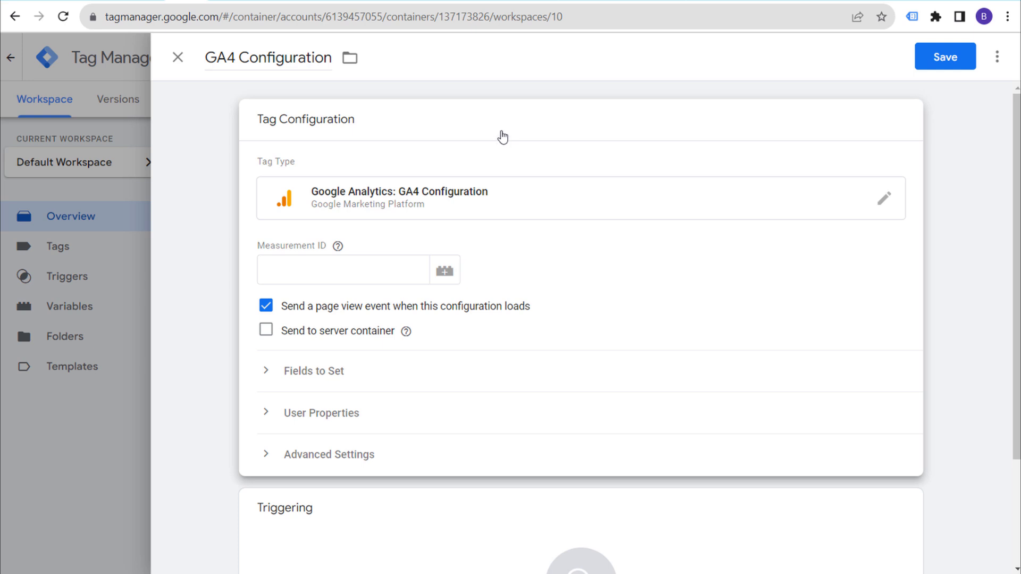
left_click(328, 273)
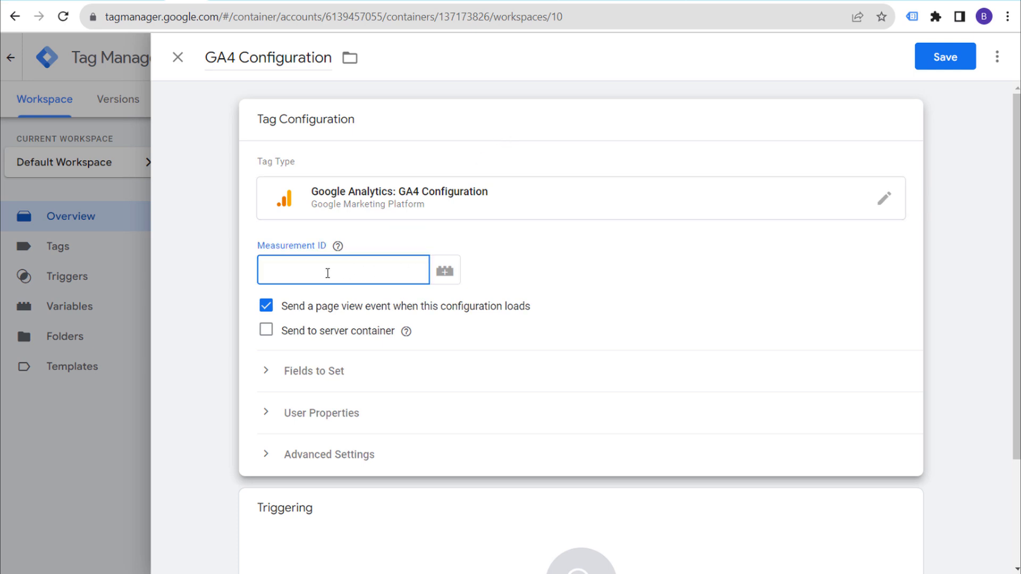
key("ctrl+v")
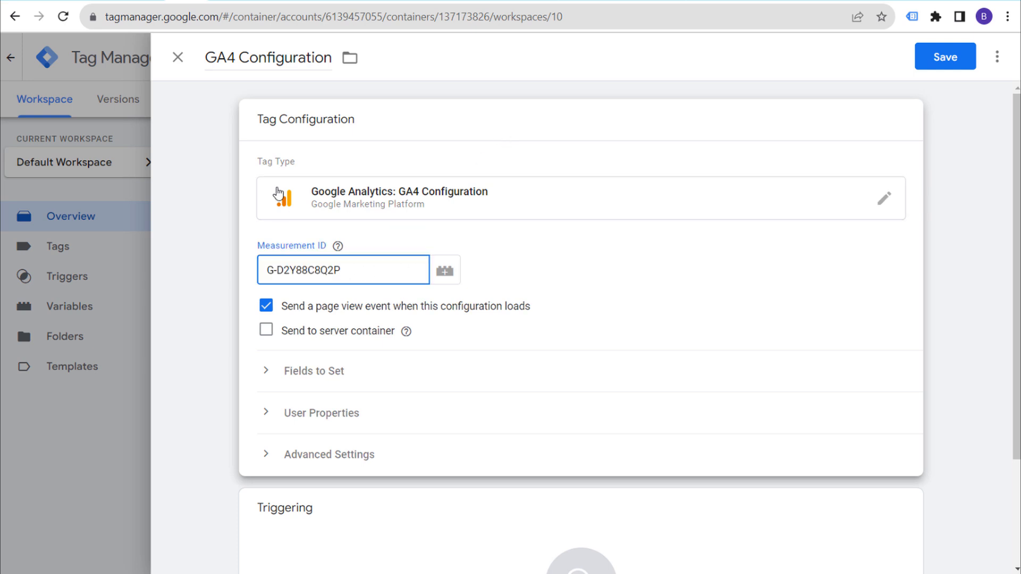
left_click(78, 1)
left_click_drag(754, 255, 856, 255)
left_click(190, 3)
Set the GA4 Configuration tag to fire on the All Pages trigger and save the tag.
scroll(590, 294, "down", 2)
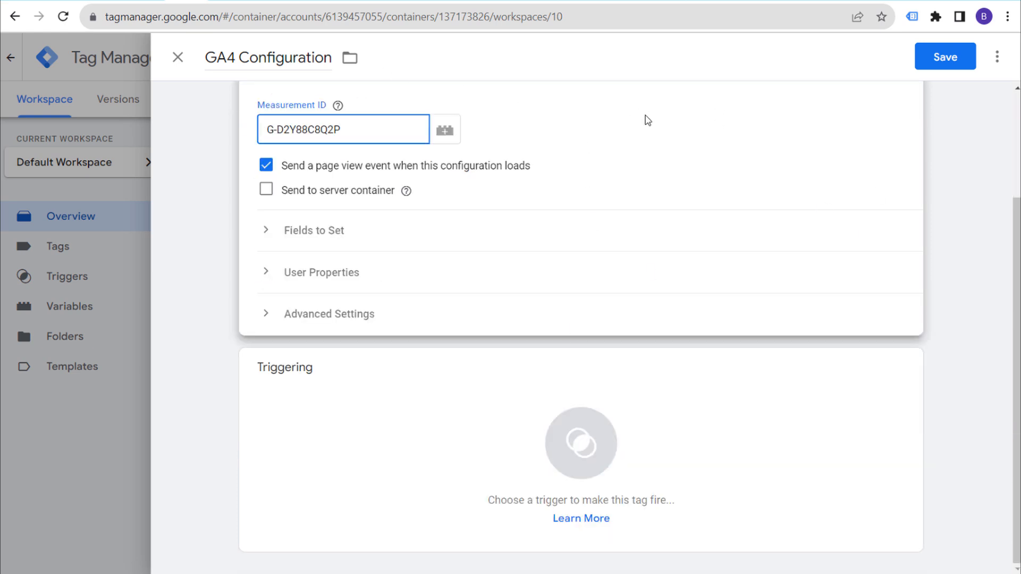
left_click(435, 406)
left_click(273, 132)
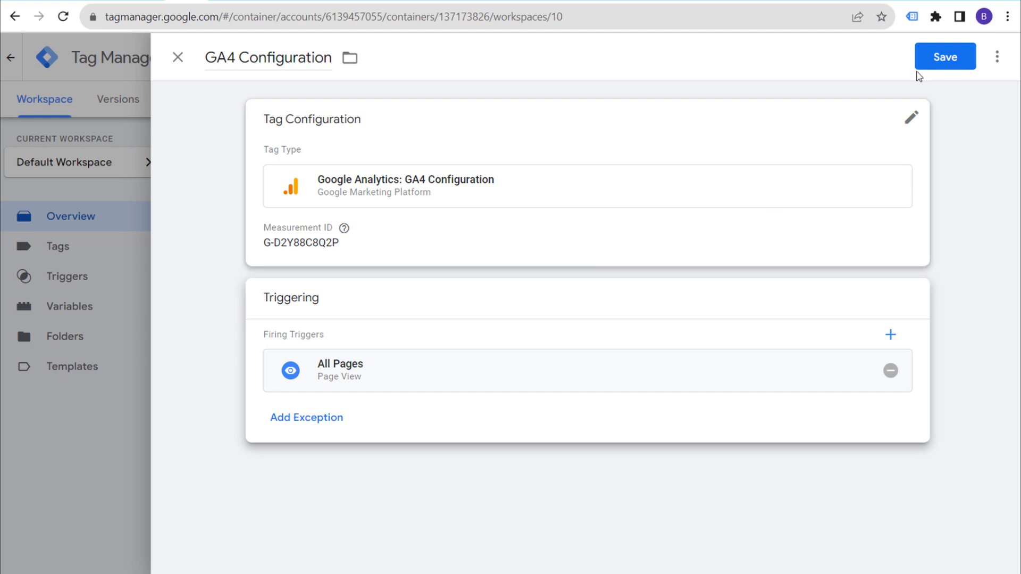
left_click(934, 61)
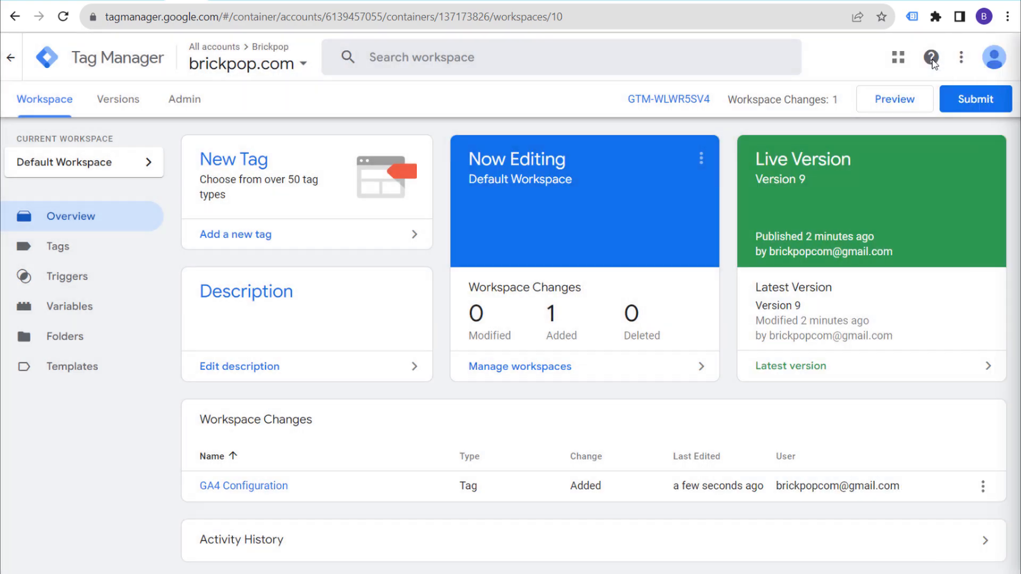
Submit and publish the workspace changes with "Added GA4" as the version name and description, and close the version summary.
left_click(963, 101)
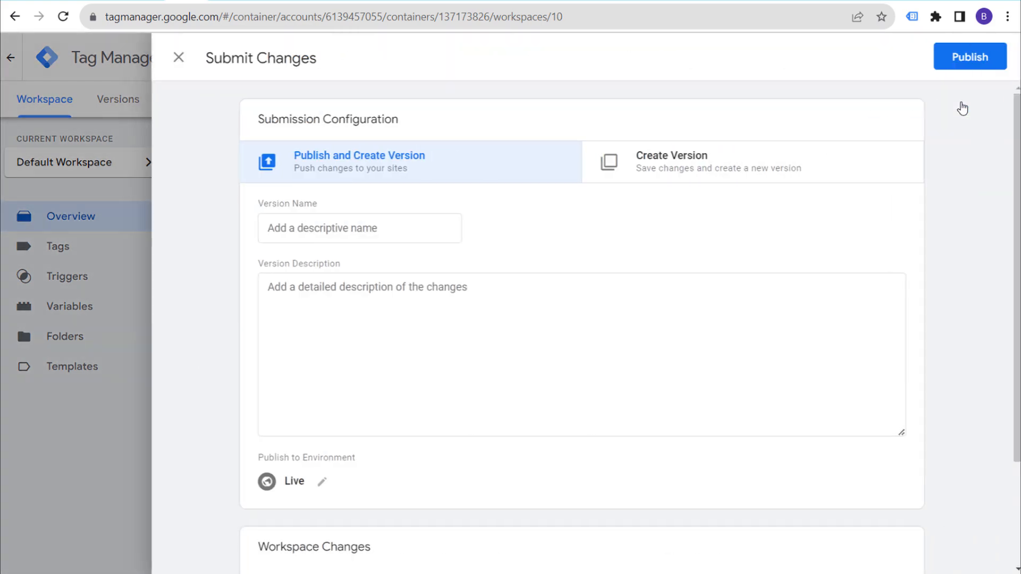
left_click(392, 232)
type("Adde")
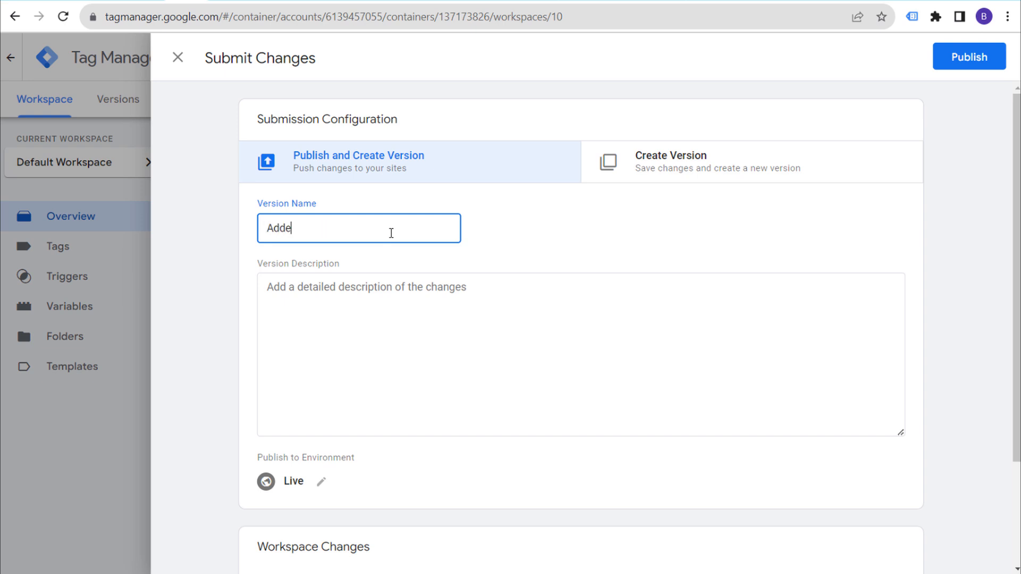
key("ctrl+a")
left_click(477, 309)
key("ctrl+v")
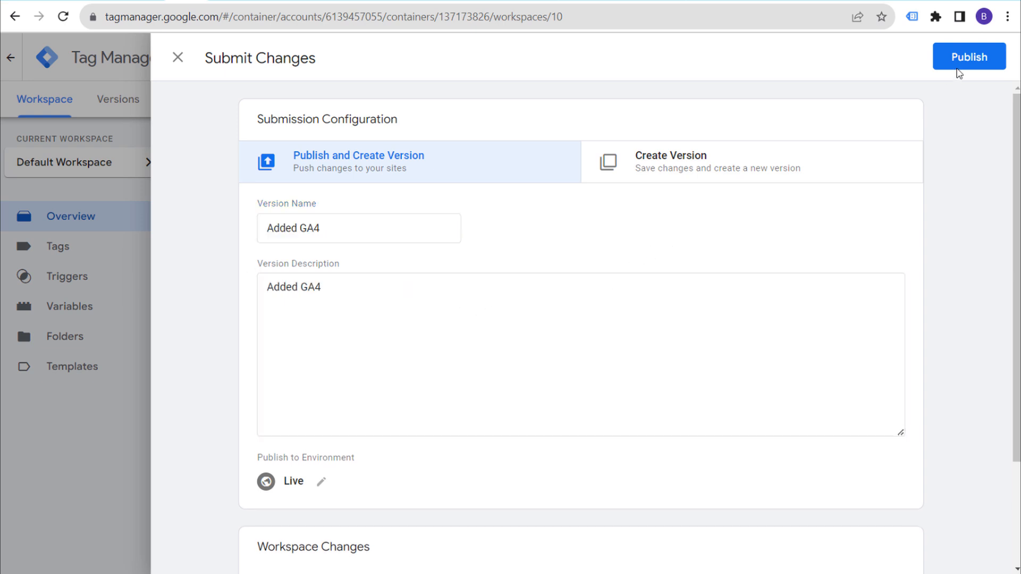
left_click(959, 68)
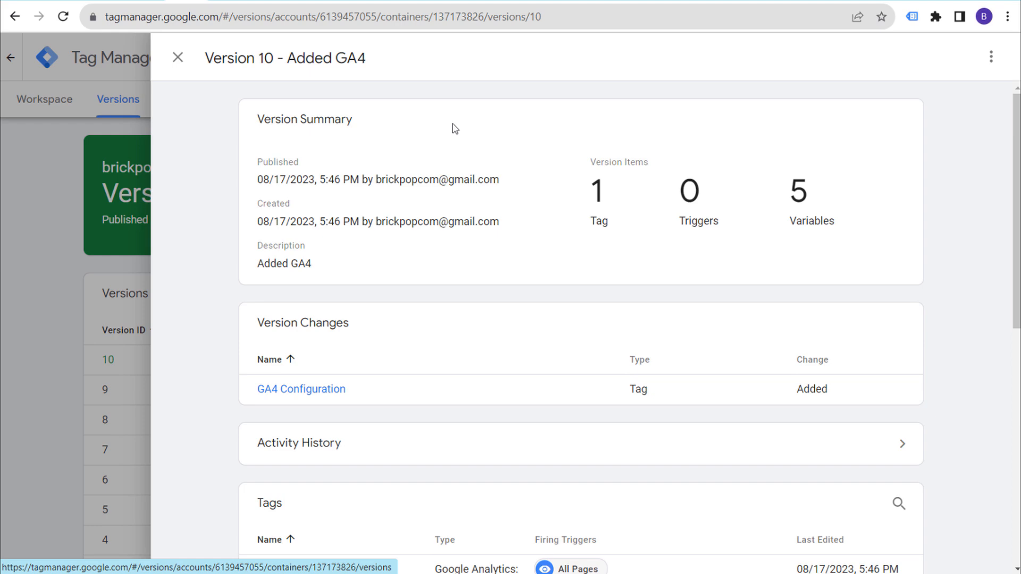
left_click(177, 59)
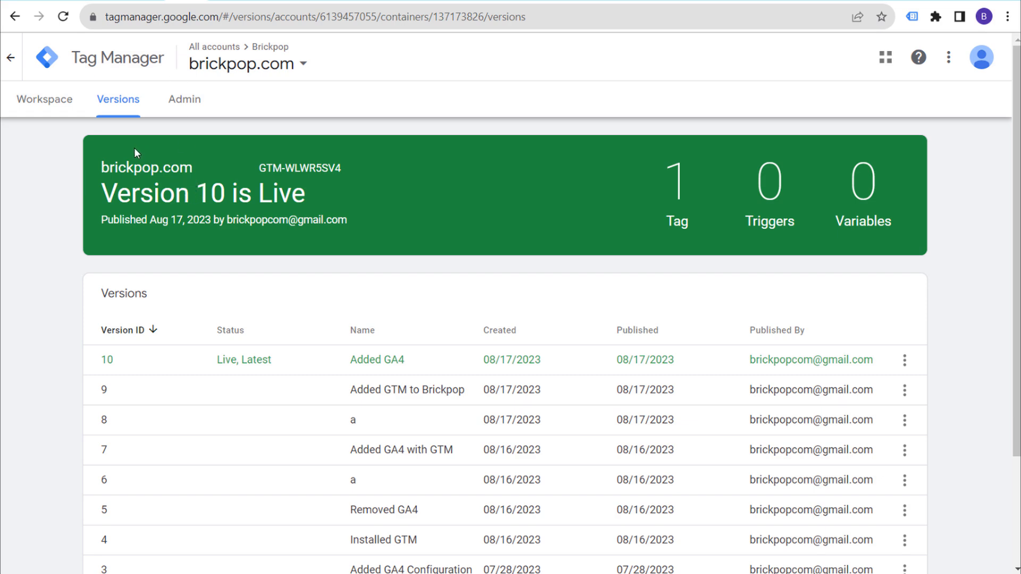
Reload the BrickPop homepage and review the tag analysis and Google Tag Manager tag details in Tag Assistant Legacy.
left_click(152, 0)
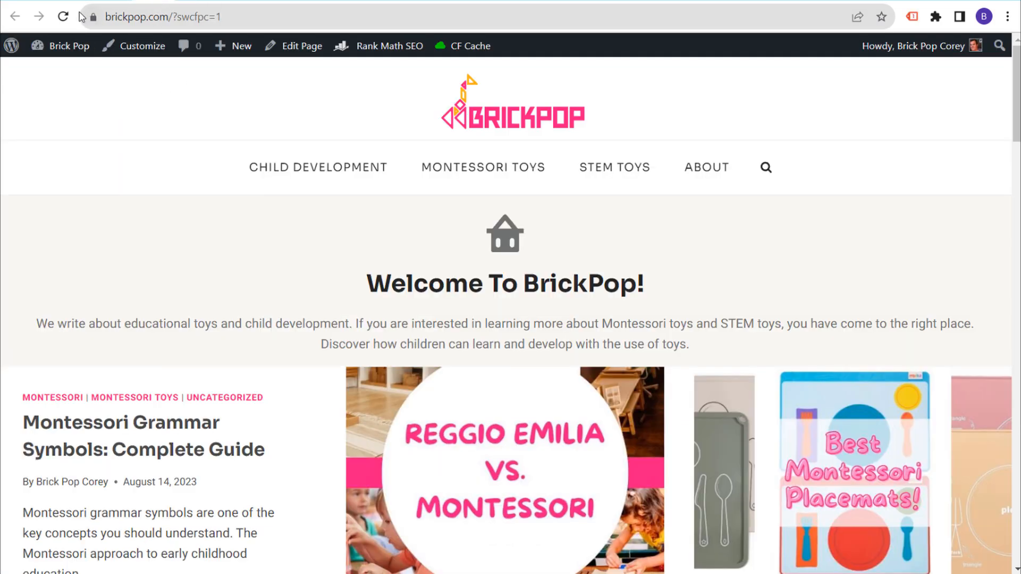
left_click(61, 20)
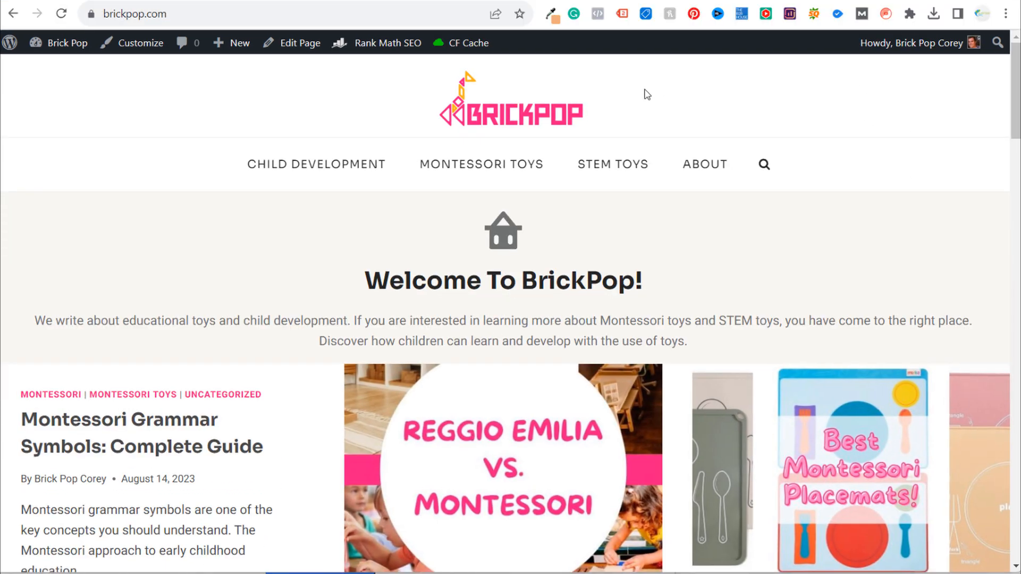
left_click(623, 15)
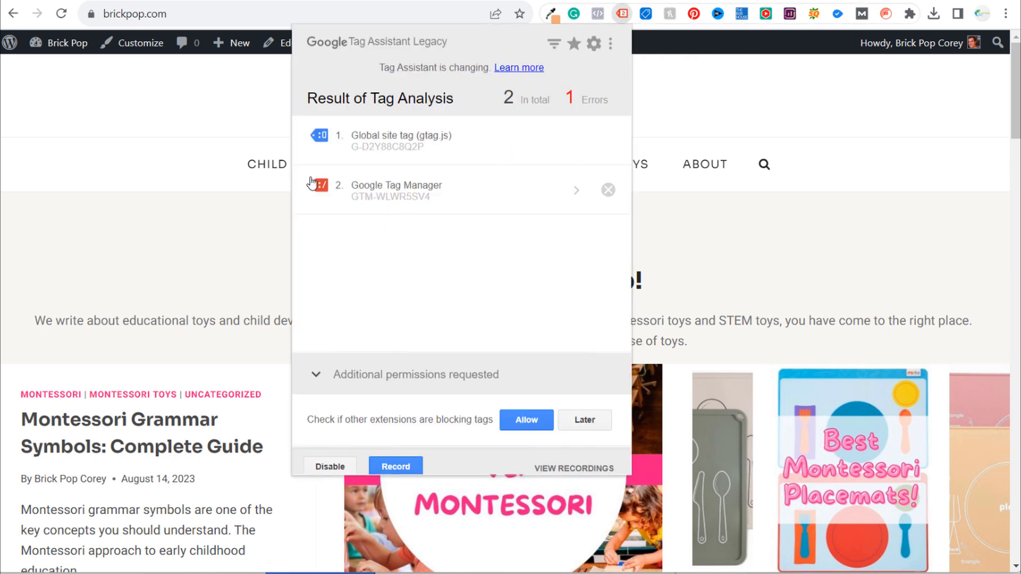
left_click(499, 196)
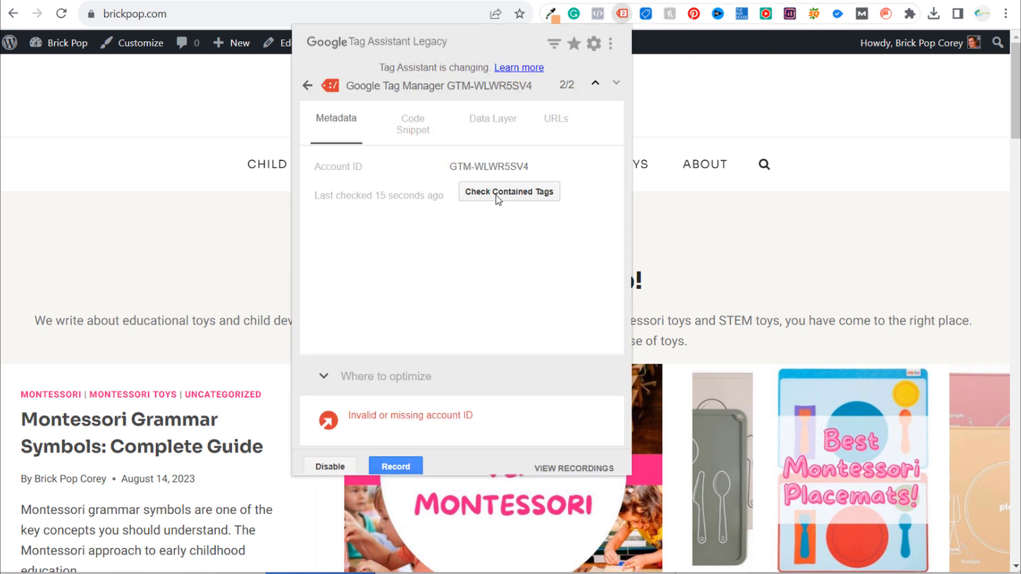
left_click(308, 87)
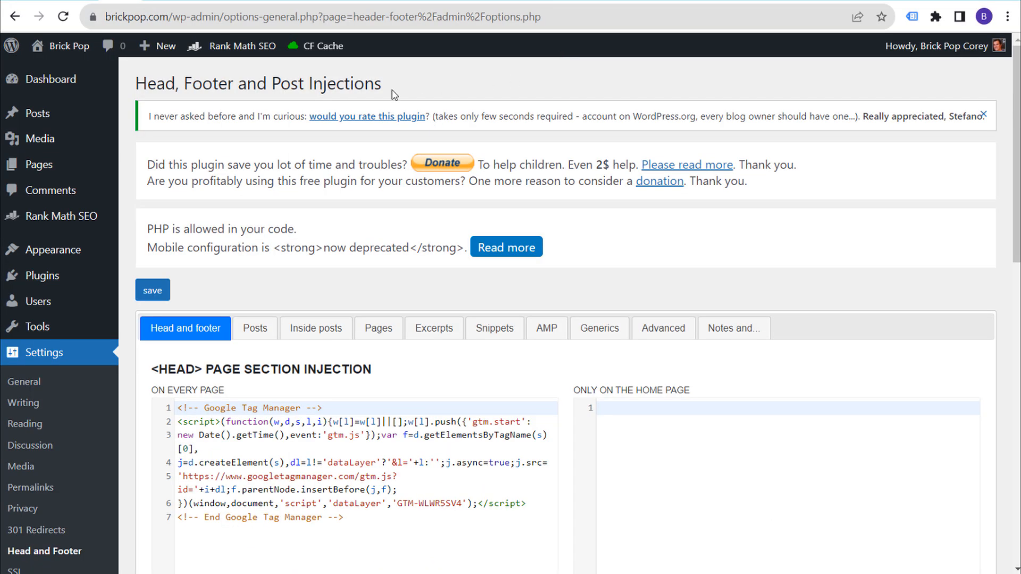
Review the Google Tag Manager code in the head and body sections of WordPress's Head, Footer and Post Injections settings.
left_click_drag(418, 90, 136, 88)
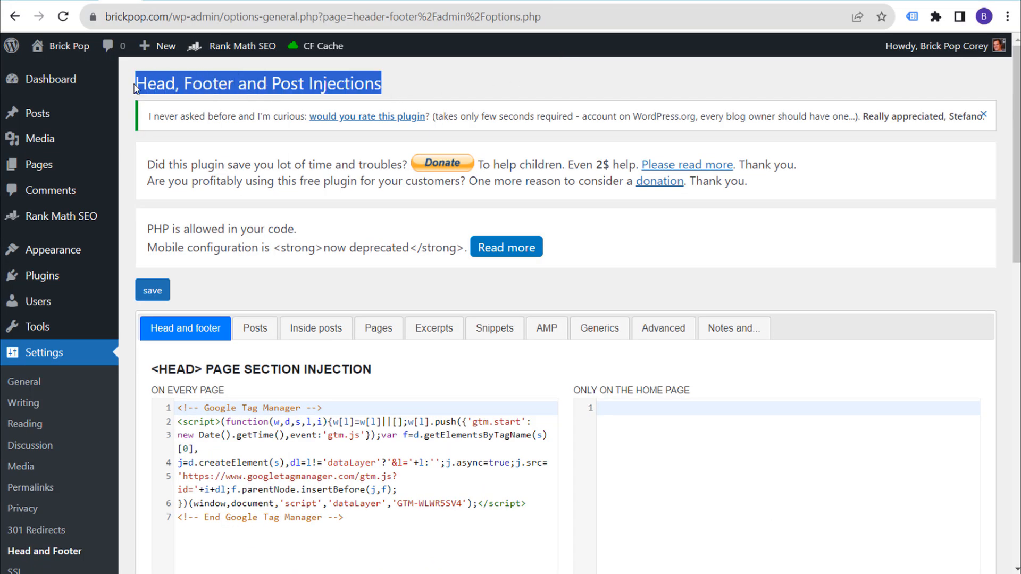
left_click(282, 84)
scroll(623, 91, "down", 2)
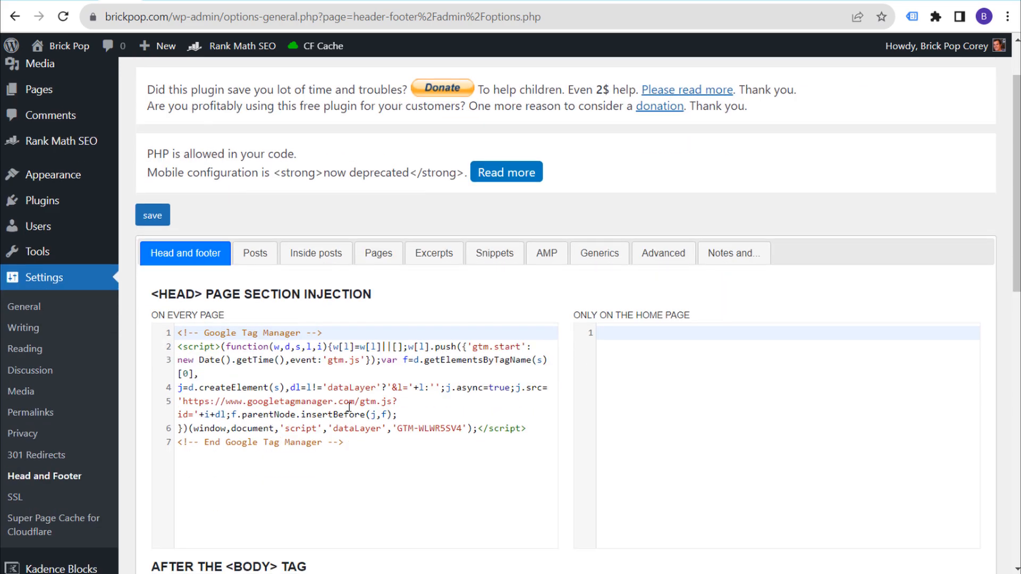
scroll(372, 444, "down", 10)
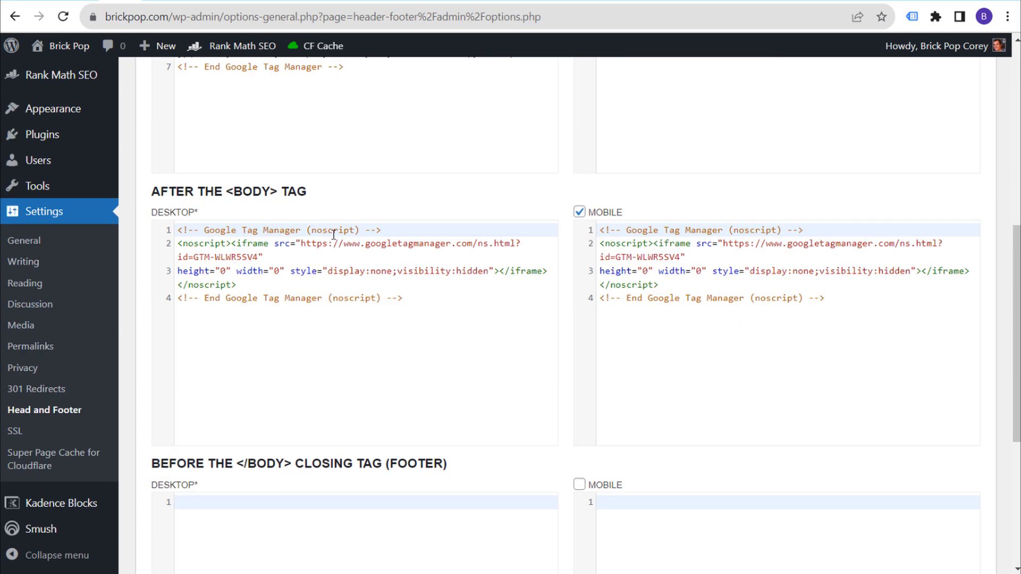
Return to the Google Analytics Admin page and look over the list of Analytics accounts and properties.
scroll(377, 233, "up", 3)
scroll(376, 232, "up", 9)
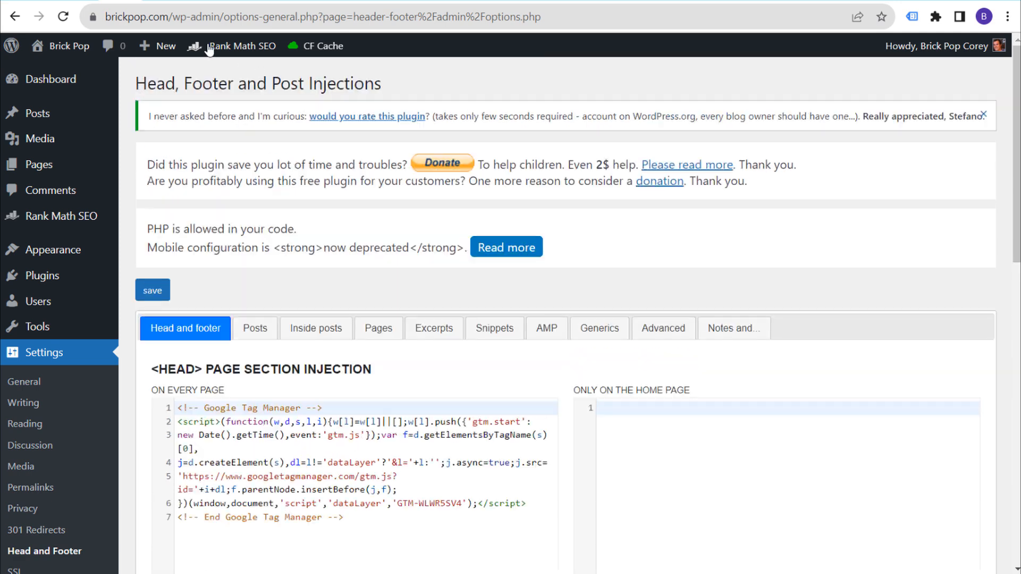
left_click(186, 1)
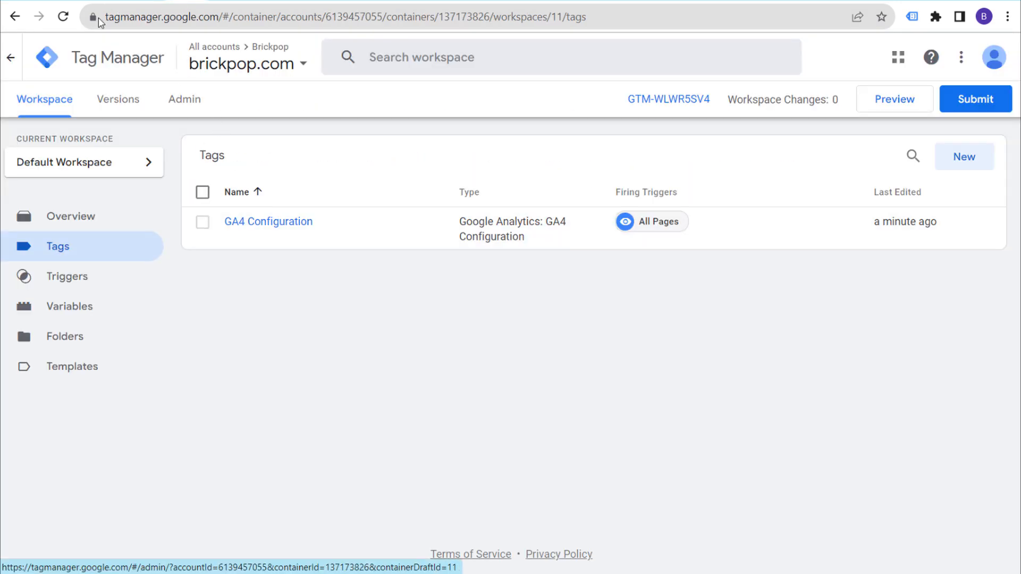
left_click(91, 1)
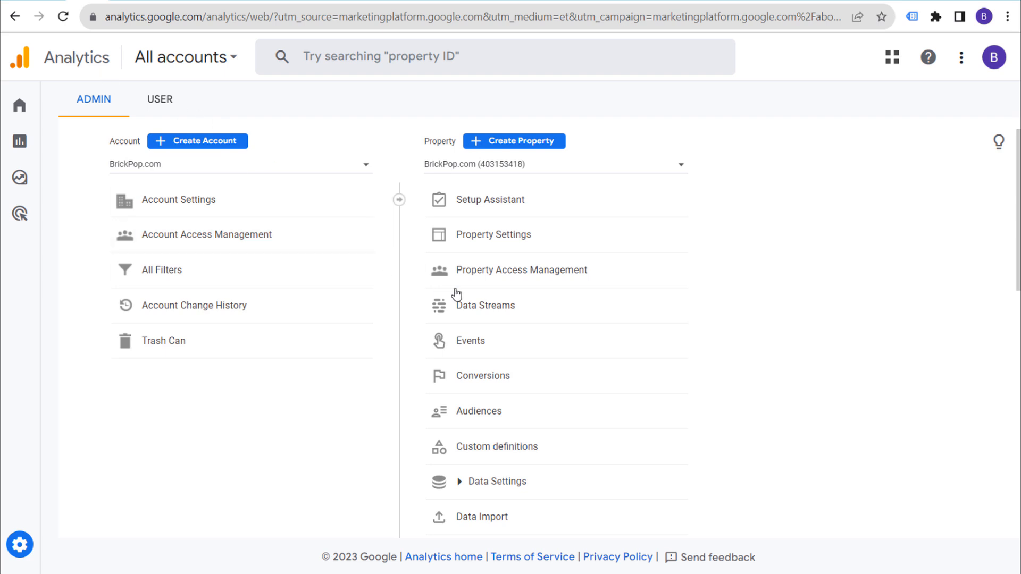
mouse_move(22, 548)
left_click(195, 62)
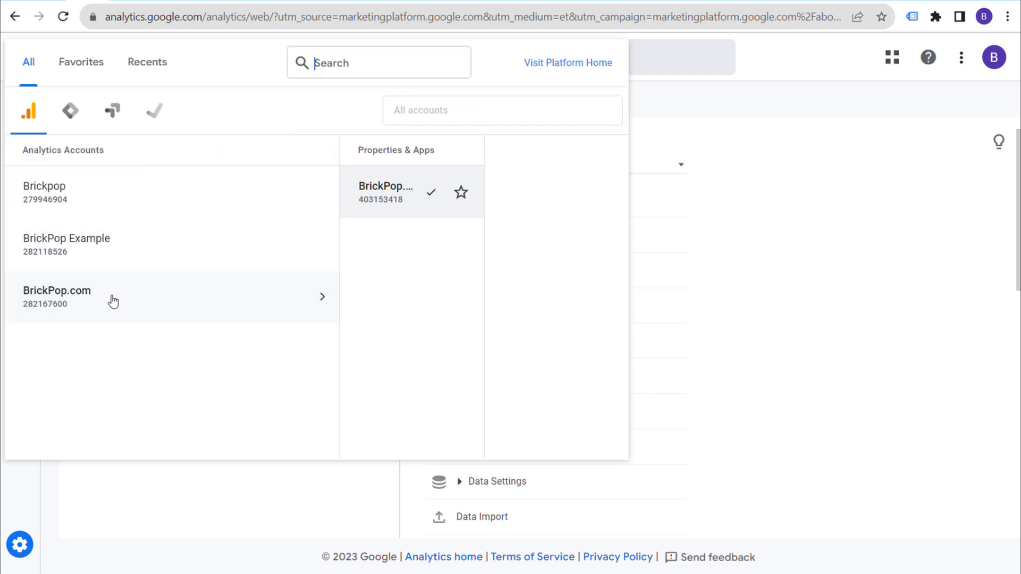
left_click(268, 483)
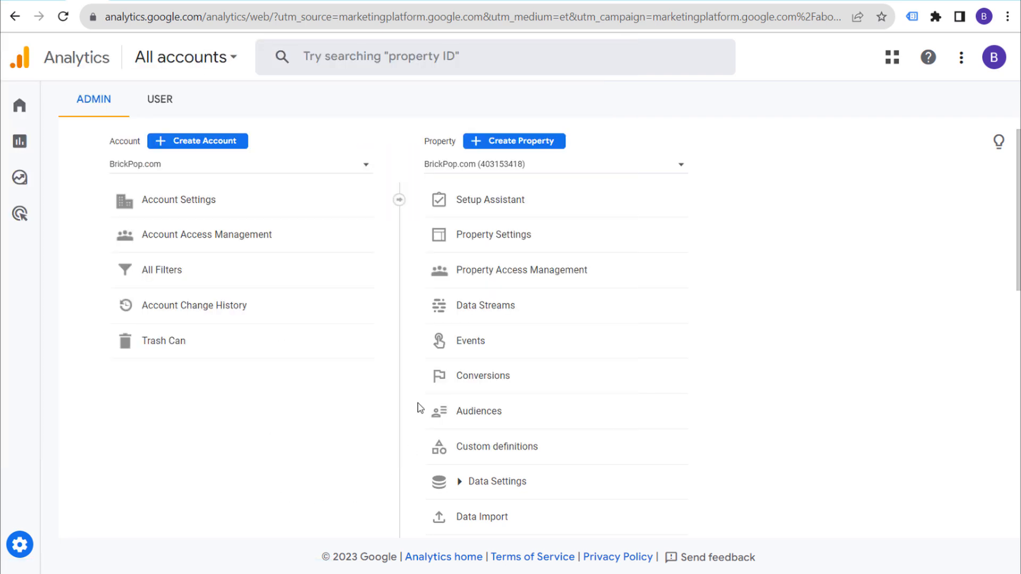
Open the BrickPop.com web data stream and view its Google tag installation instructions.
mouse_move(32, 548)
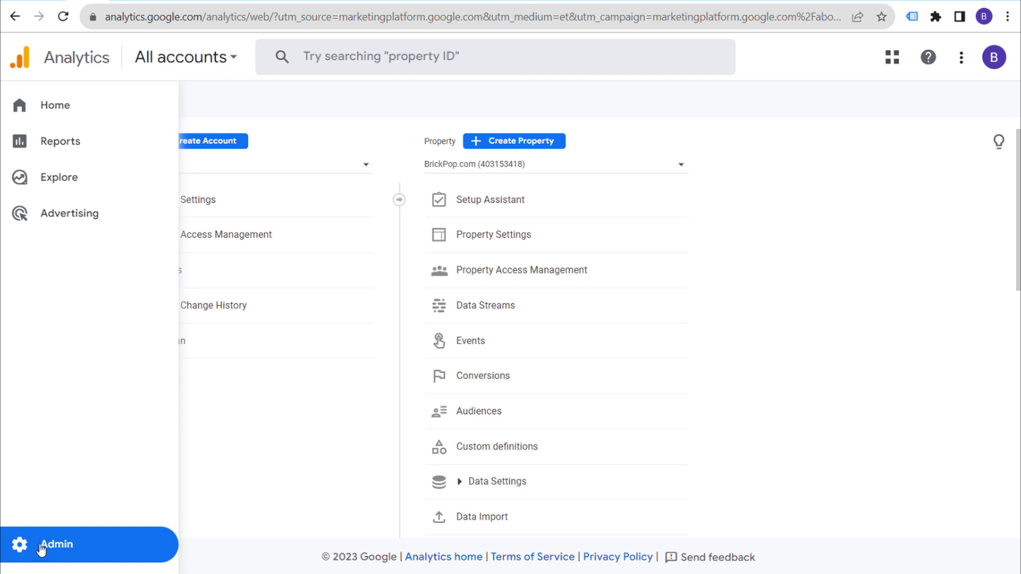
left_click(447, 314)
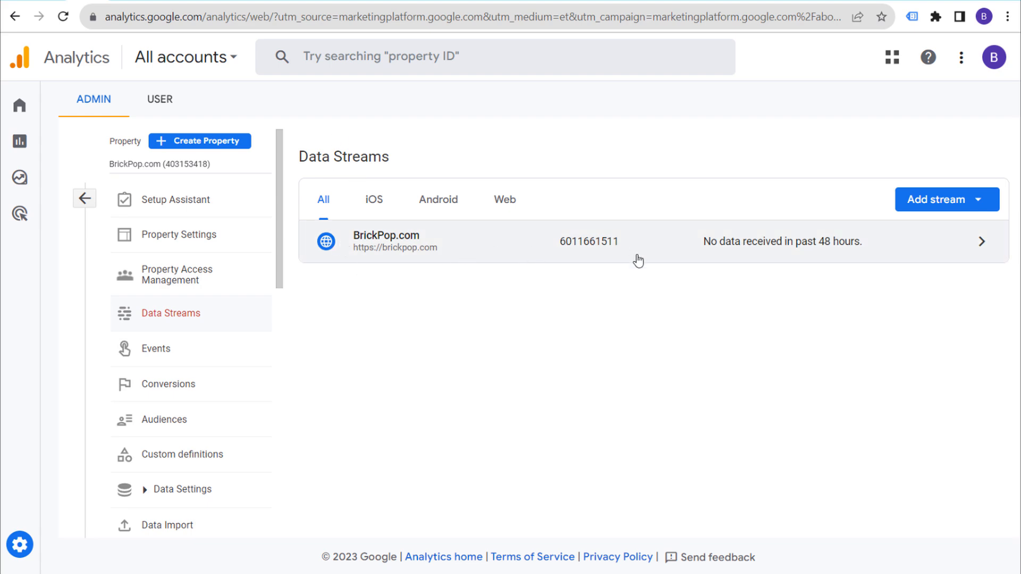
left_click(983, 242)
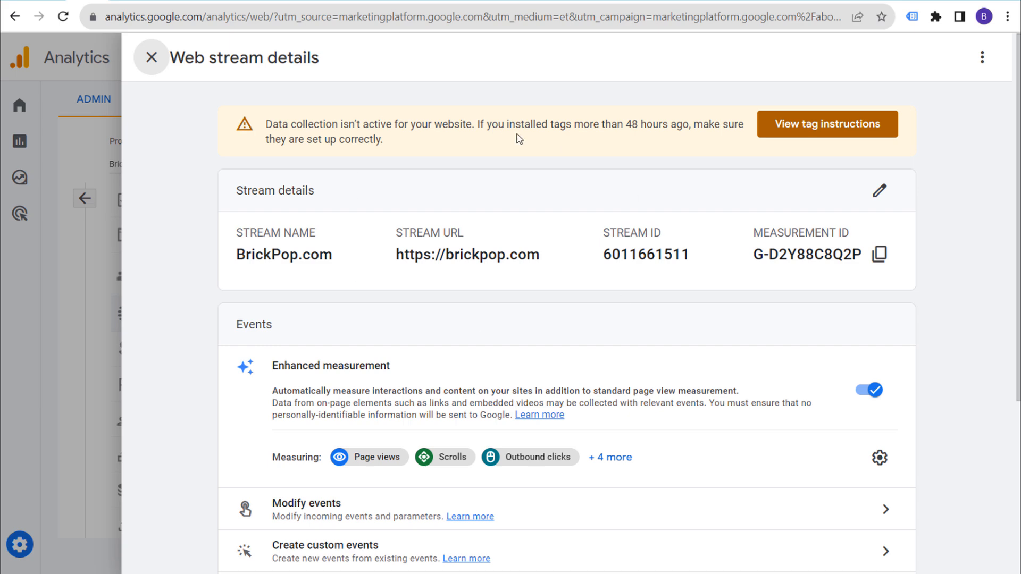
scroll(216, 209, "down", 5)
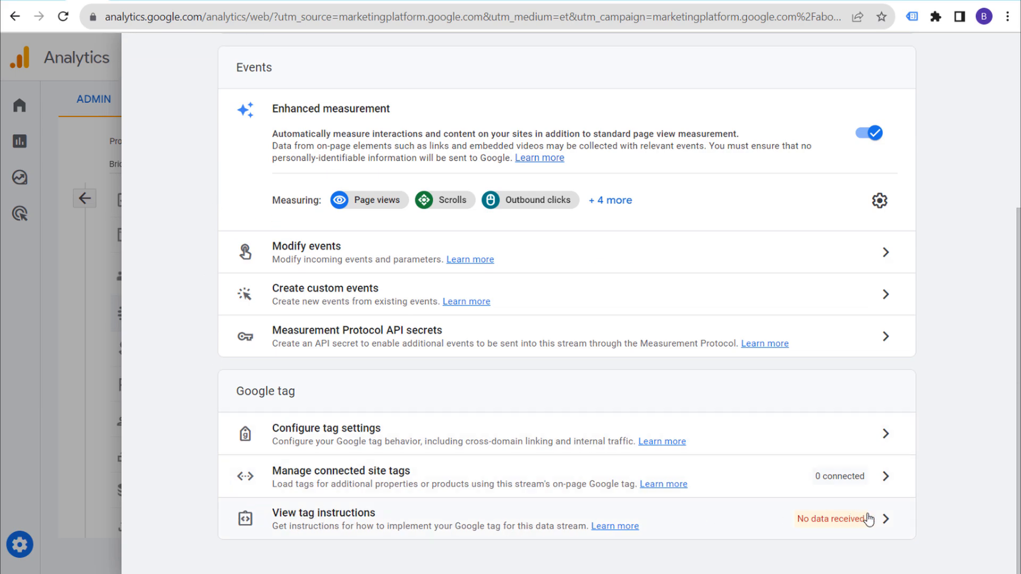
left_click(885, 519)
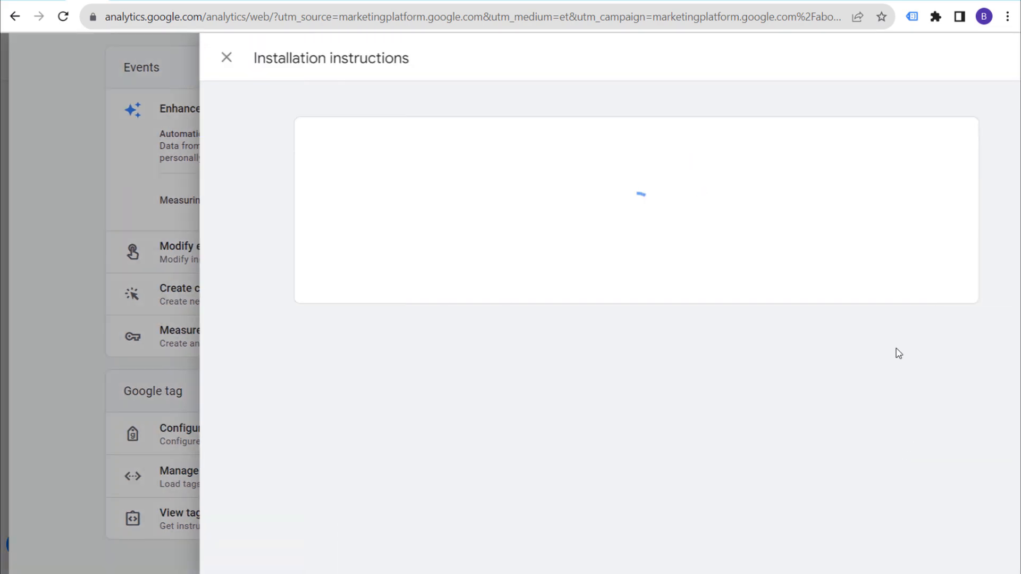
Review the detected website platform and the suggested WordPress plugins in the installation instructions.
left_click_drag(371, 63, 213, 139)
left_click(211, 158)
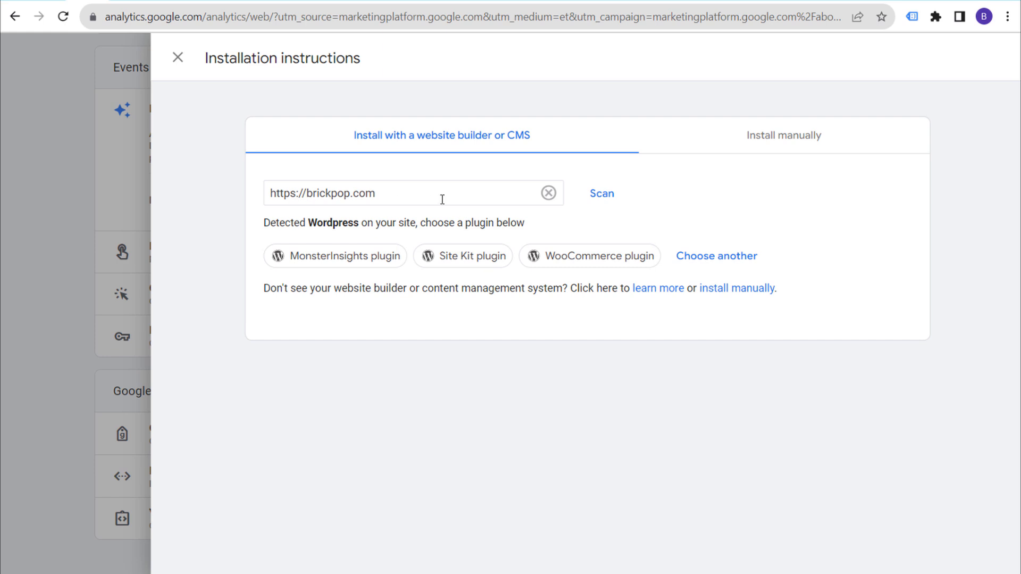
left_click_drag(285, 231, 495, 221)
left_click(494, 220)
left_click_drag(308, 223, 400, 223)
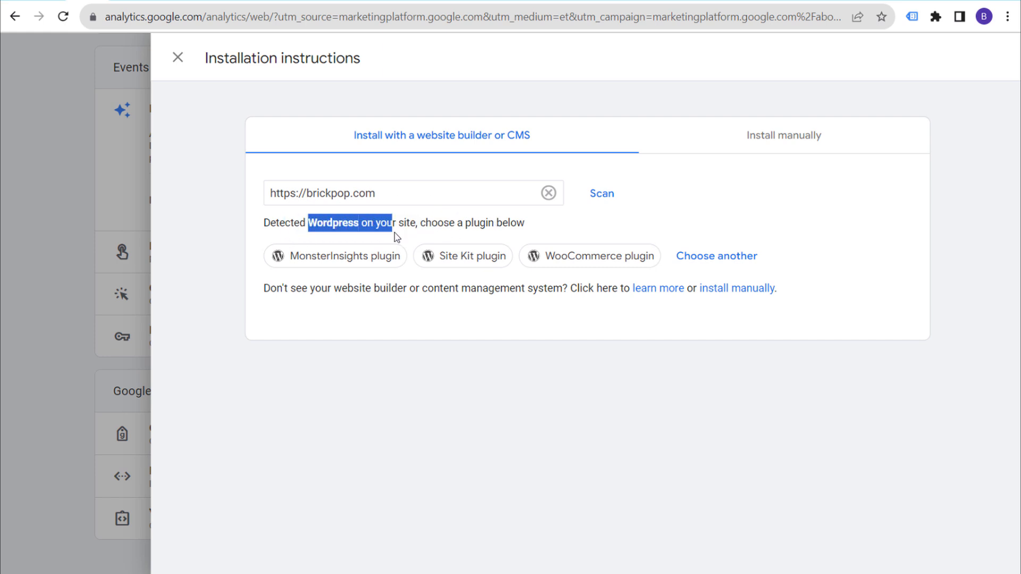
left_click(405, 352)
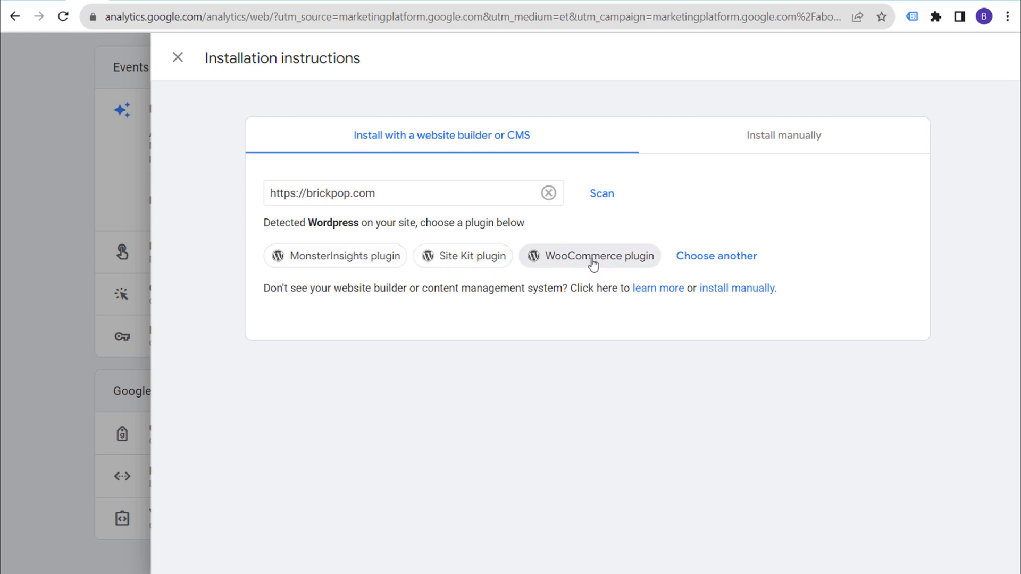
left_click(699, 263)
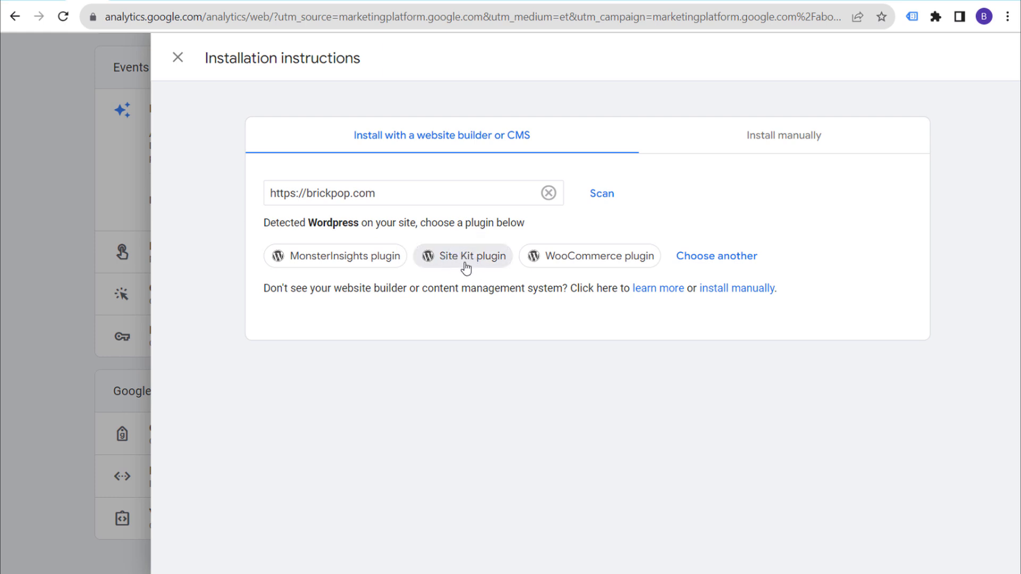
Switch to the WordPress admin, find the Site Kit by Google plugin by searching for "google site kit", and install and activate it.
left_click(122, 1)
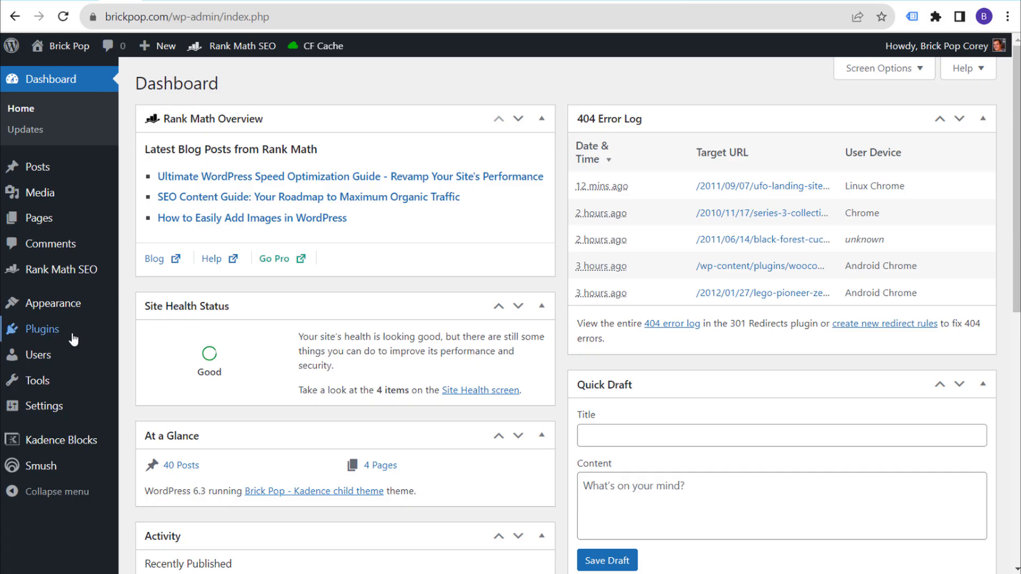
mouse_move(51, 335)
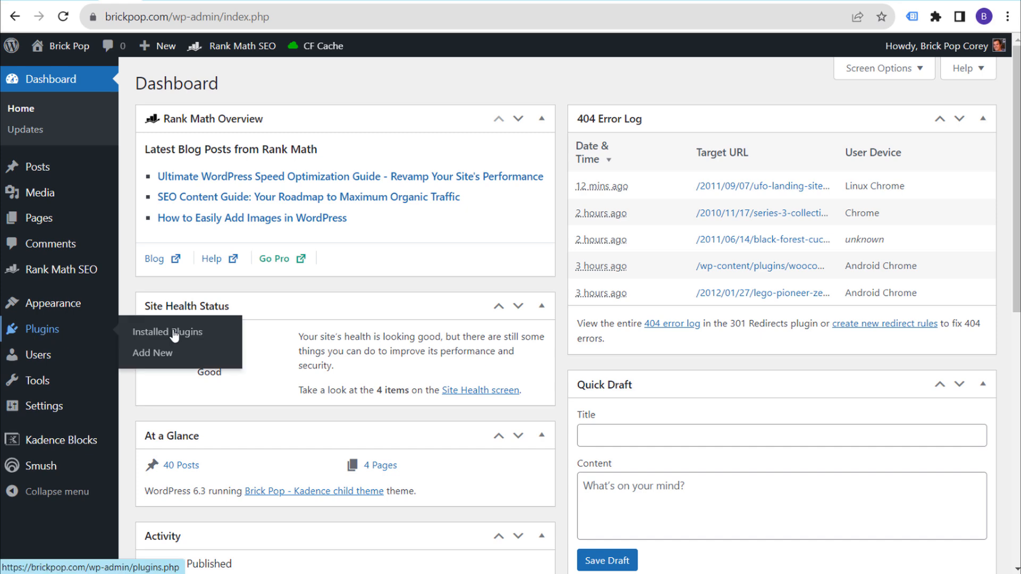
left_click(152, 353)
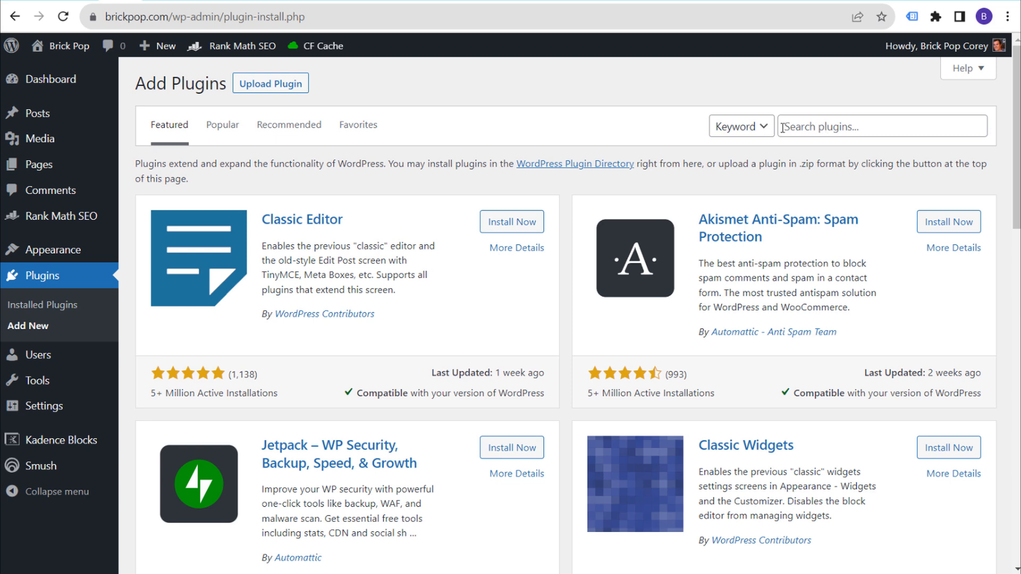
left_click(827, 126)
type("google site kit")
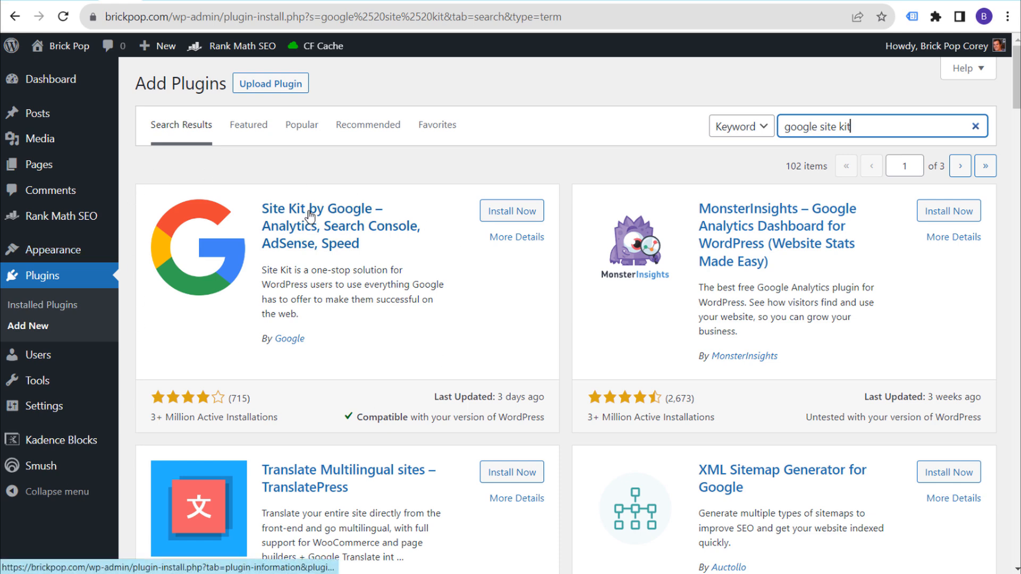
left_click(500, 212)
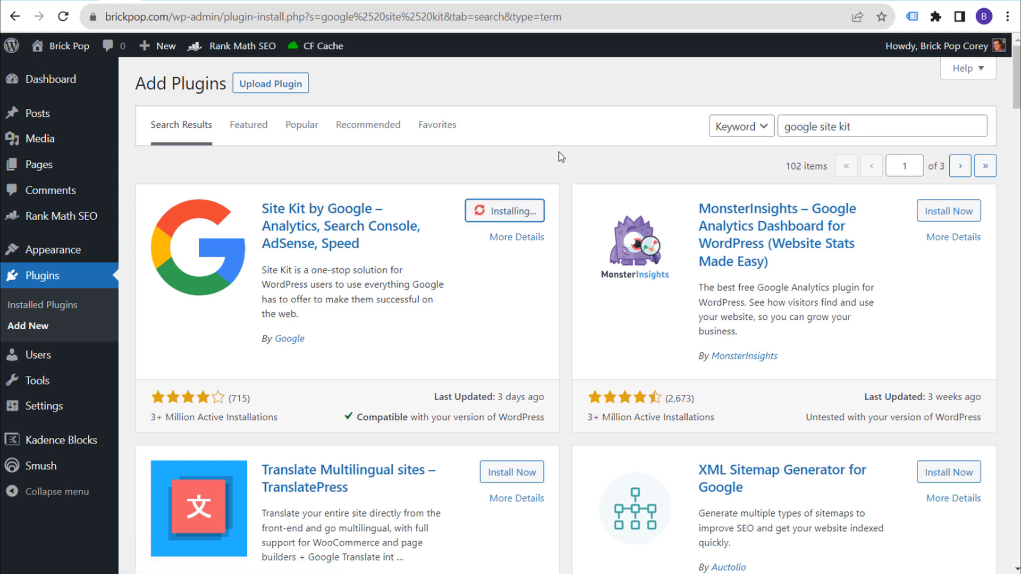
left_click(526, 210)
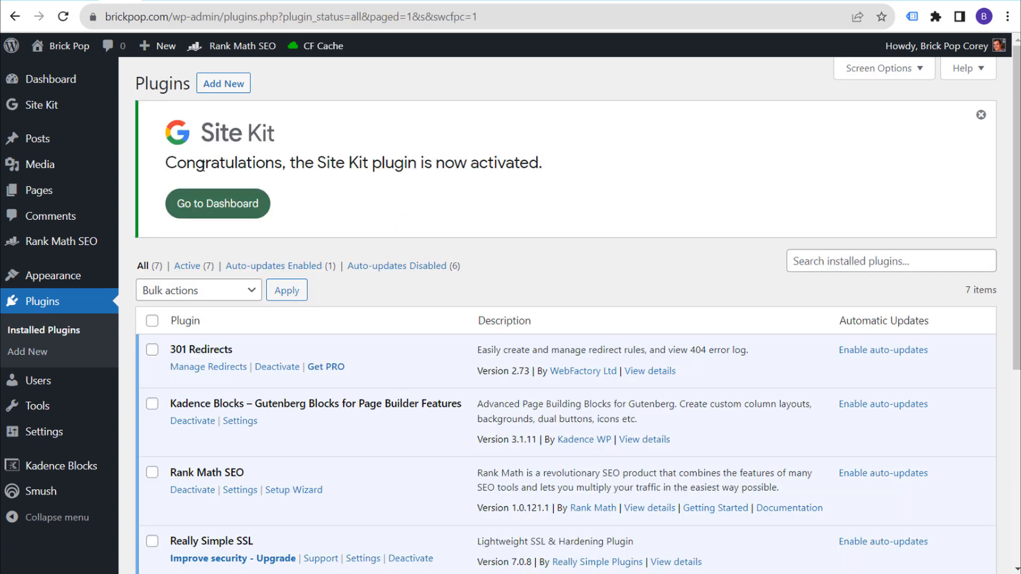
Read the Site Kit activation notice and open the Site Kit dashboard.
left_click_drag(202, 166, 383, 166)
left_click(453, 166)
triple_click(158, 166)
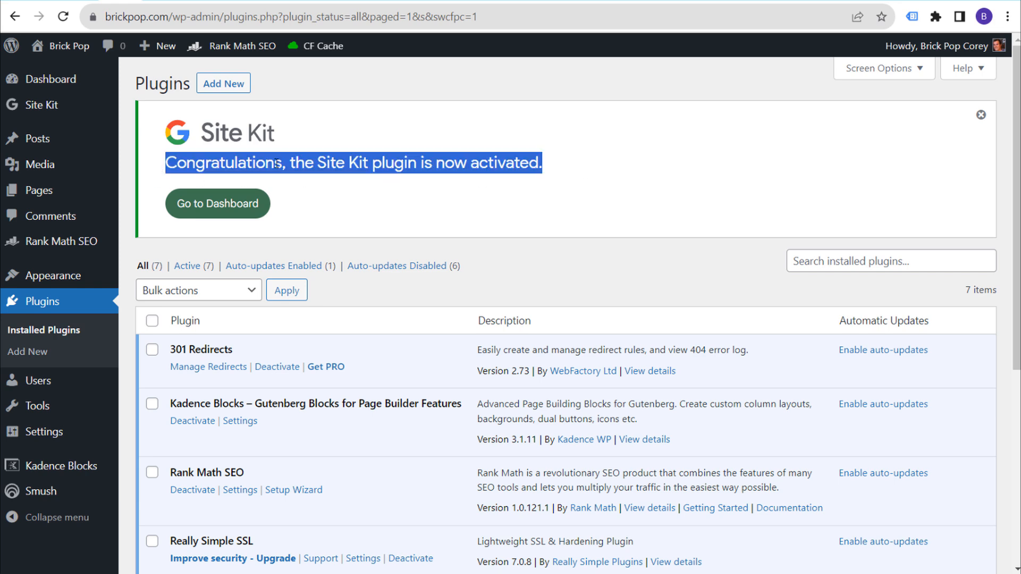
left_click(243, 216)
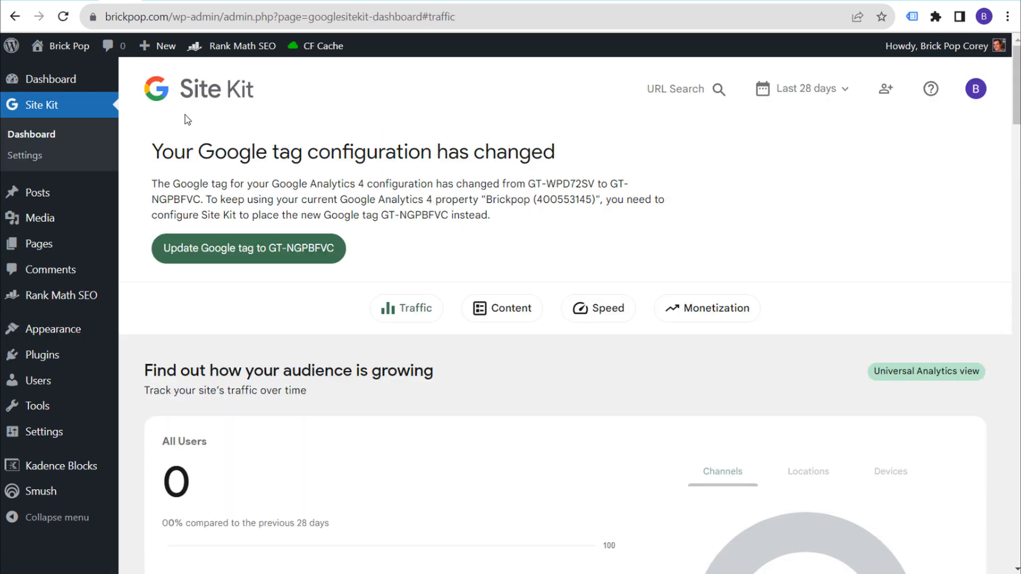
Reset Site Kit from its admin settings and confirm the reset.
left_click(45, 160)
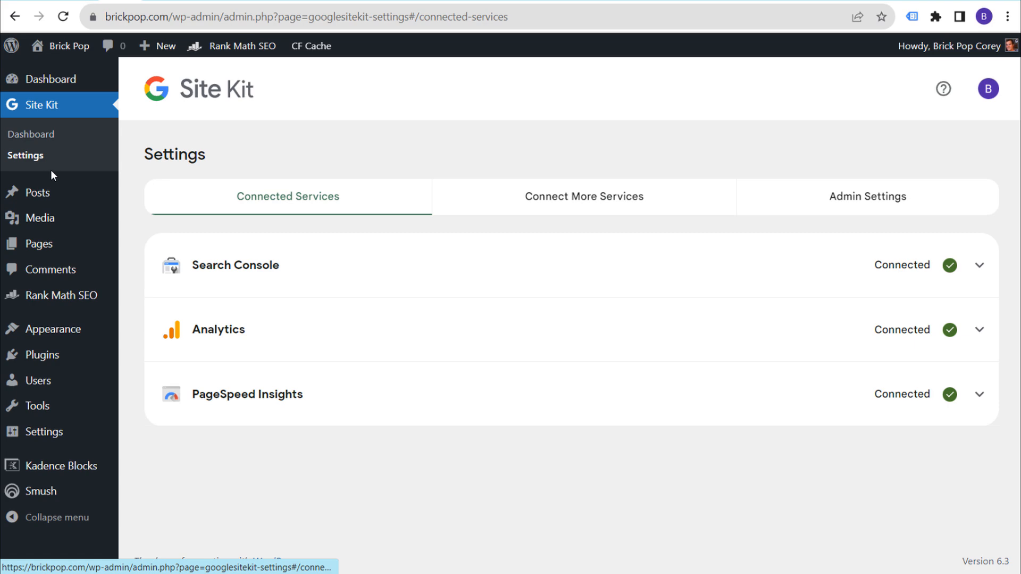
left_click(871, 205)
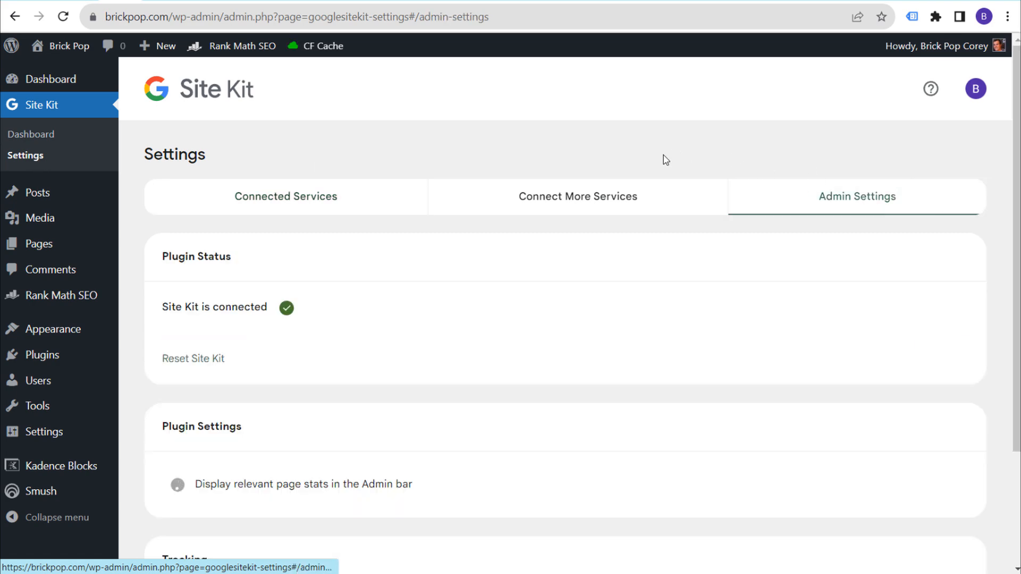
scroll(666, 157, "down", 3)
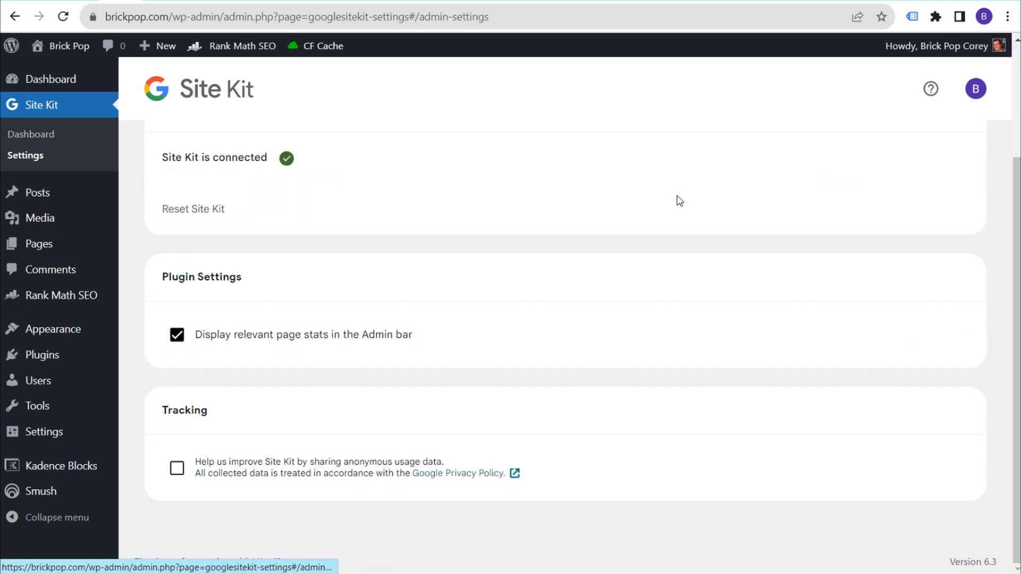
left_click(198, 210)
left_click(379, 362)
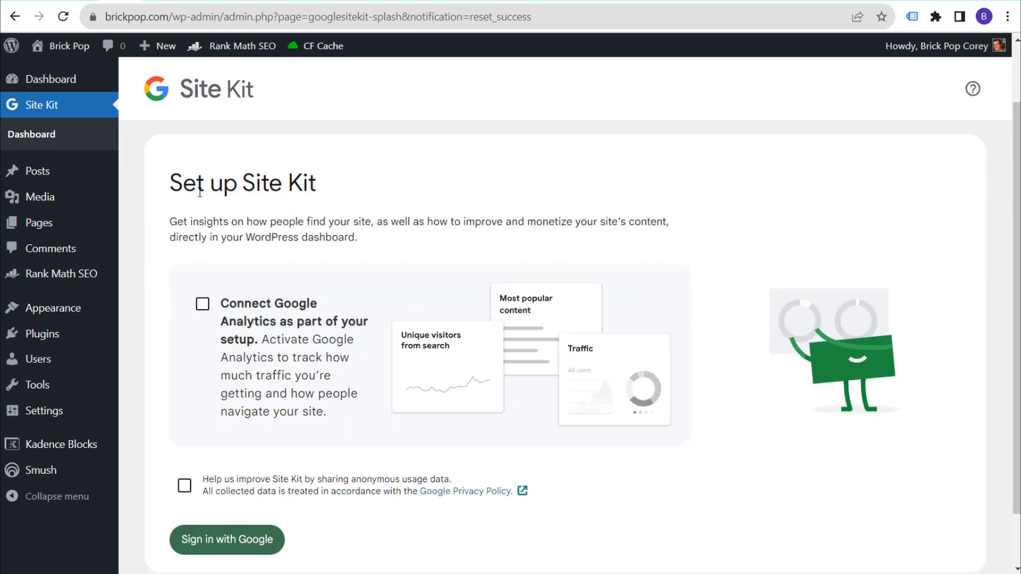
Include connecting Google Analytics in the Site Kit setup and sign in with the existing Google account.
triple_click(292, 188)
left_click(462, 191)
left_click(203, 306)
scroll(262, 329, "down", 1)
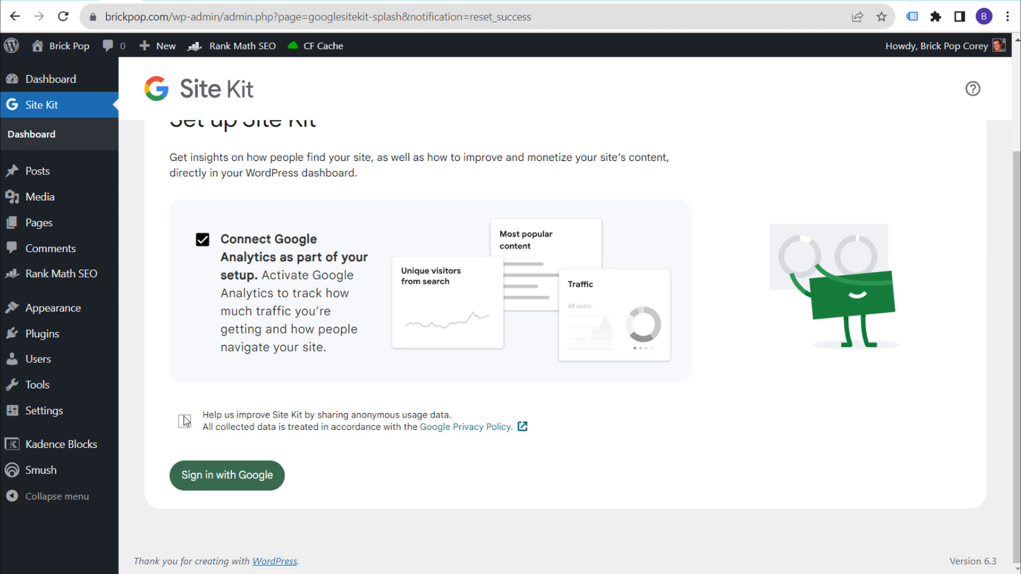
left_click(185, 433)
left_click(213, 475)
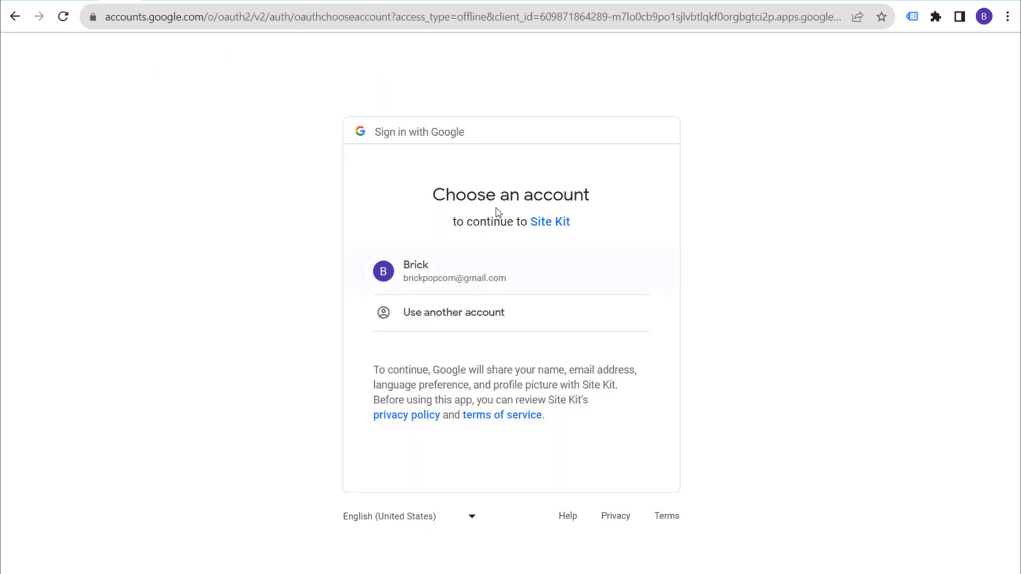
left_click(453, 269)
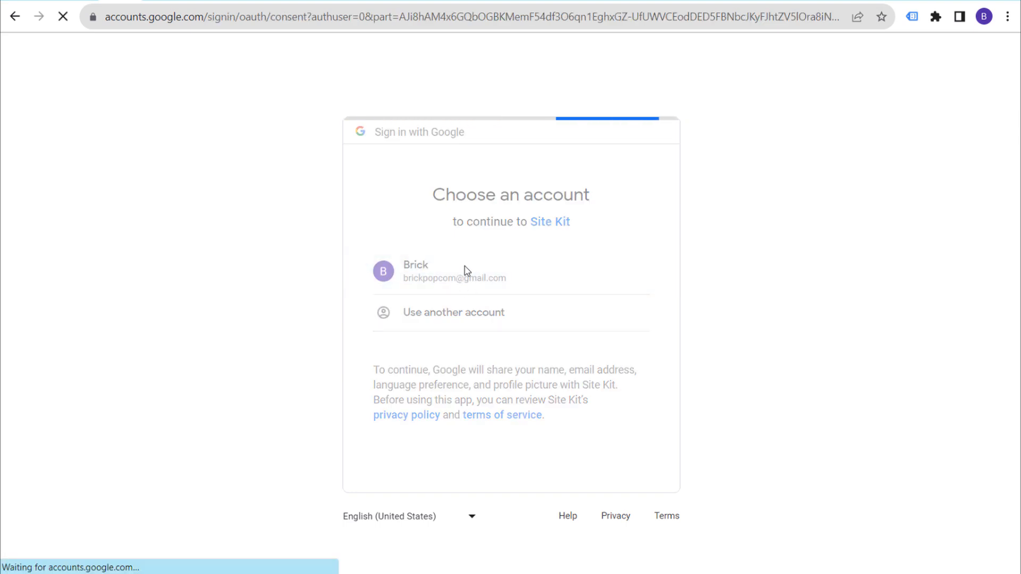
Review the list of services Site Kit already has access to in the Google account, then close it.
left_click(445, 287)
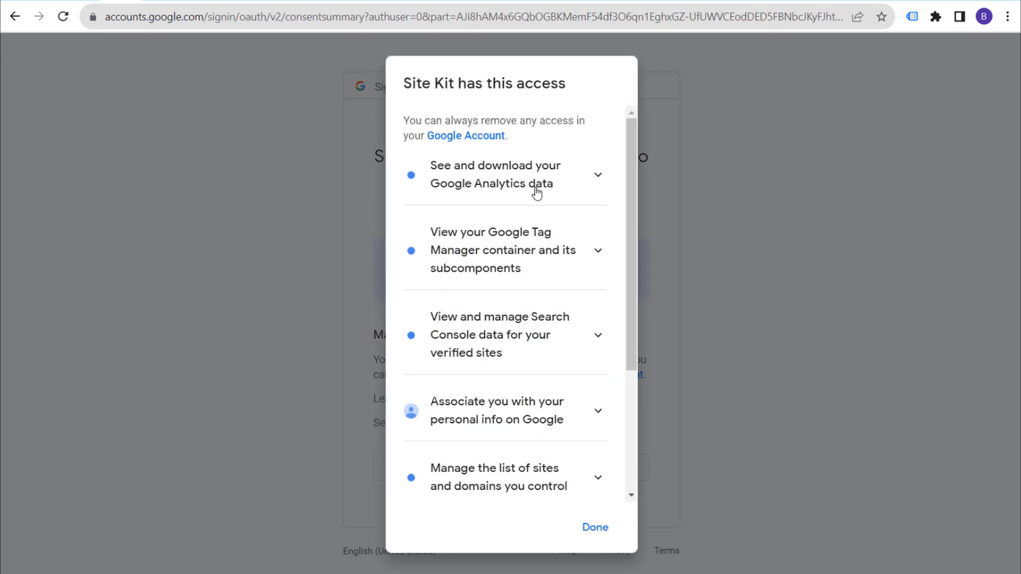
scroll(574, 178, "down", 3)
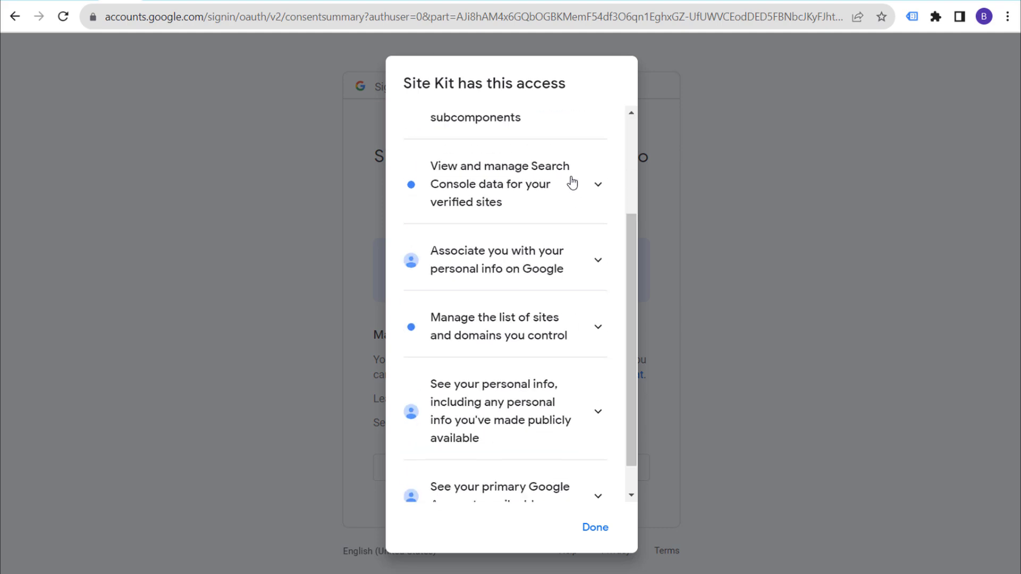
scroll(563, 239, "up", 4)
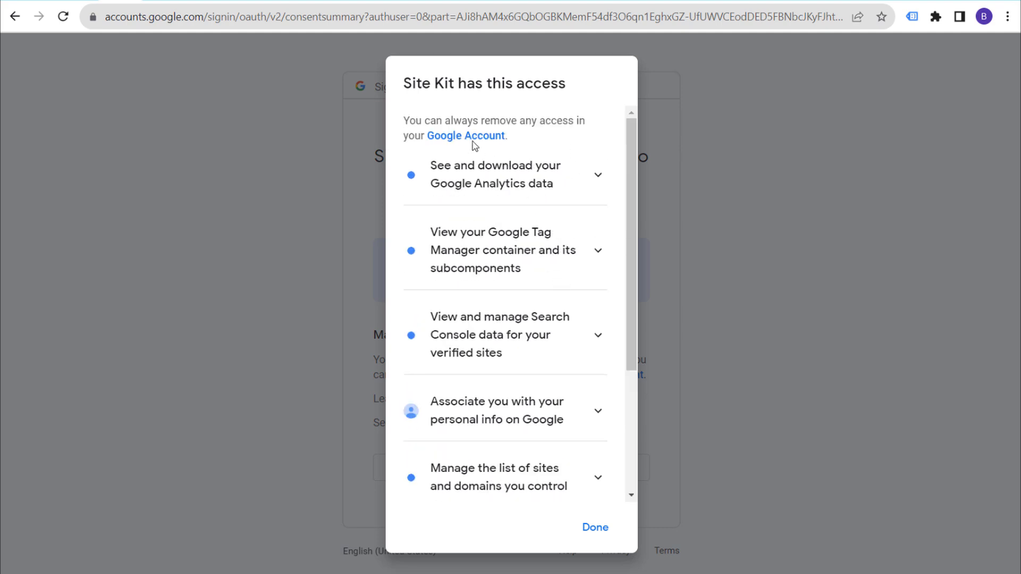
left_click(604, 537)
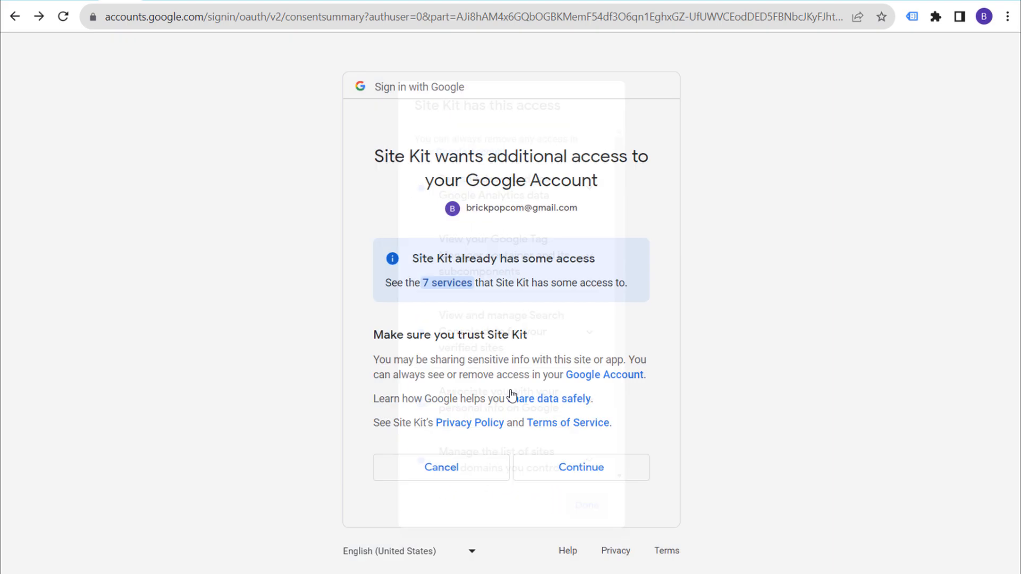
left_click(461, 289)
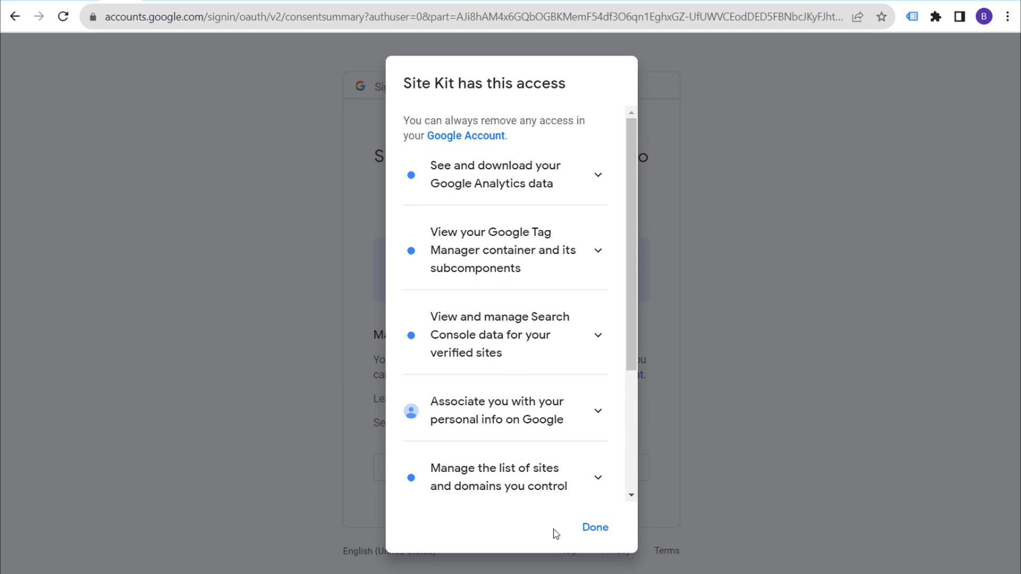
left_click(587, 532)
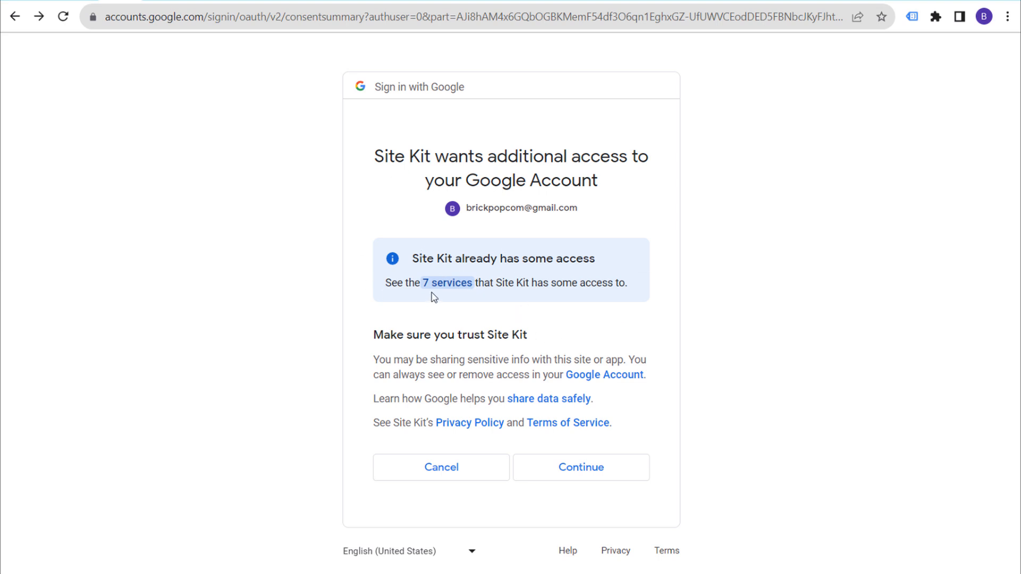
Grant Site Kit the additional access to the Google account and proceed past the site ownership verification.
left_click(566, 467)
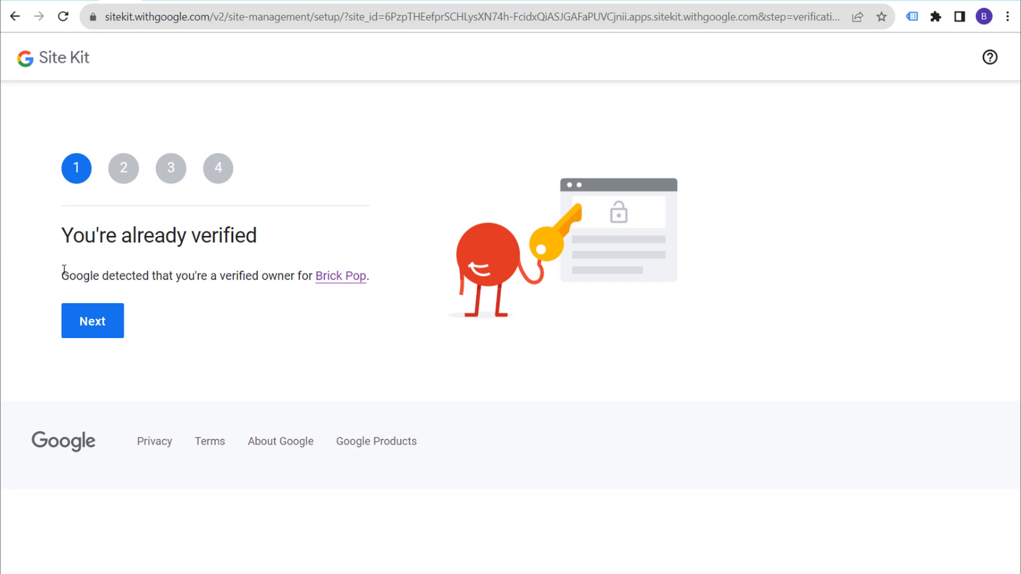
left_click_drag(64, 272, 248, 274)
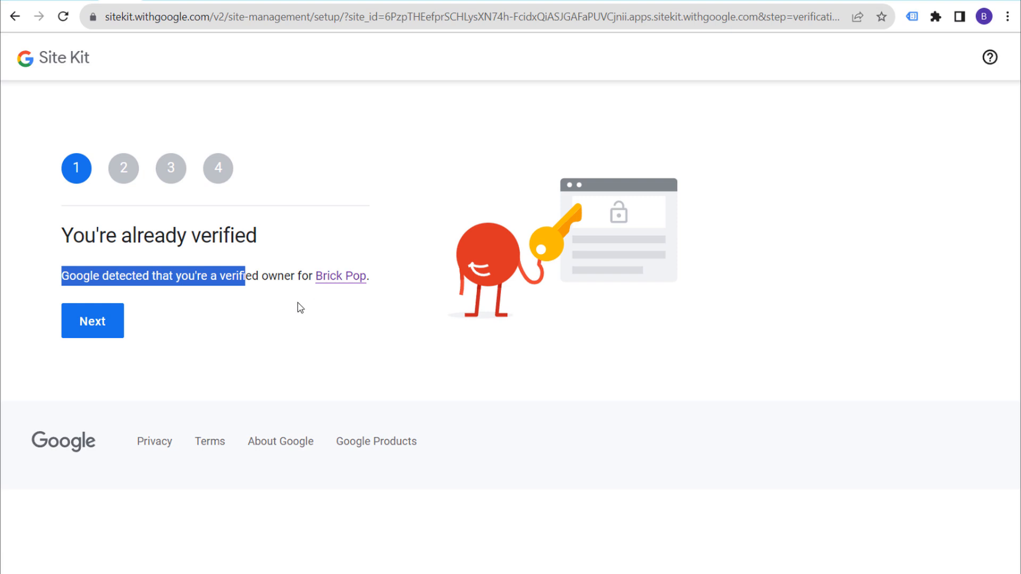
left_click(252, 274)
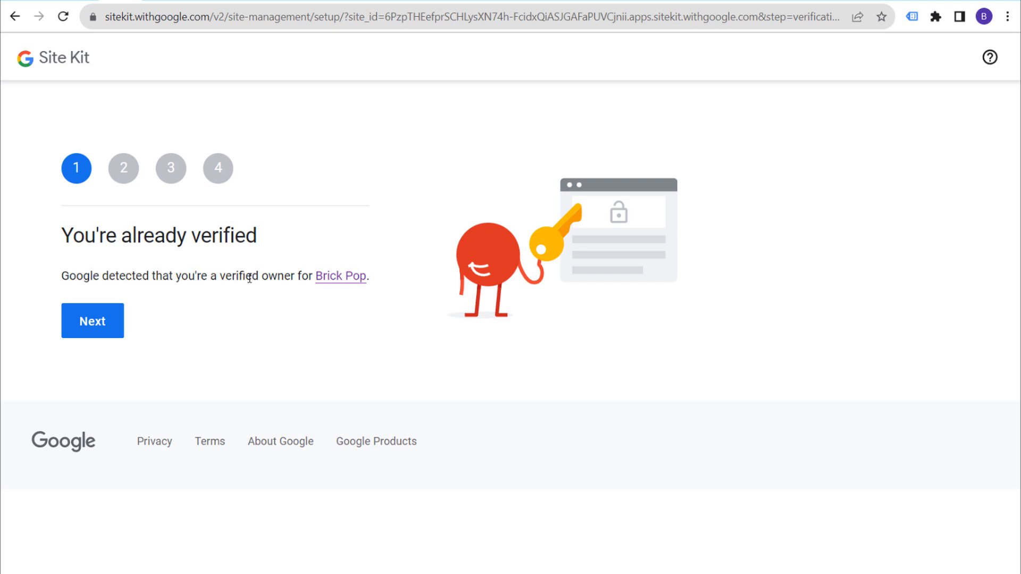
left_click(106, 323)
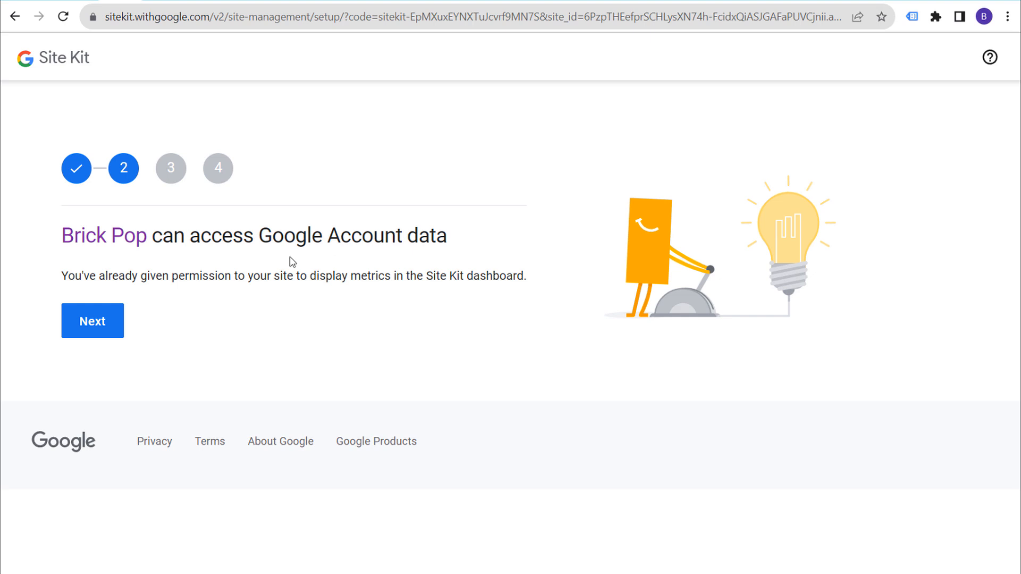
Complete the remaining Site Kit setup stages for account data access and Search Console, and return to the site's Analytics connection form.
left_click_drag(101, 278, 225, 276)
left_click(243, 275)
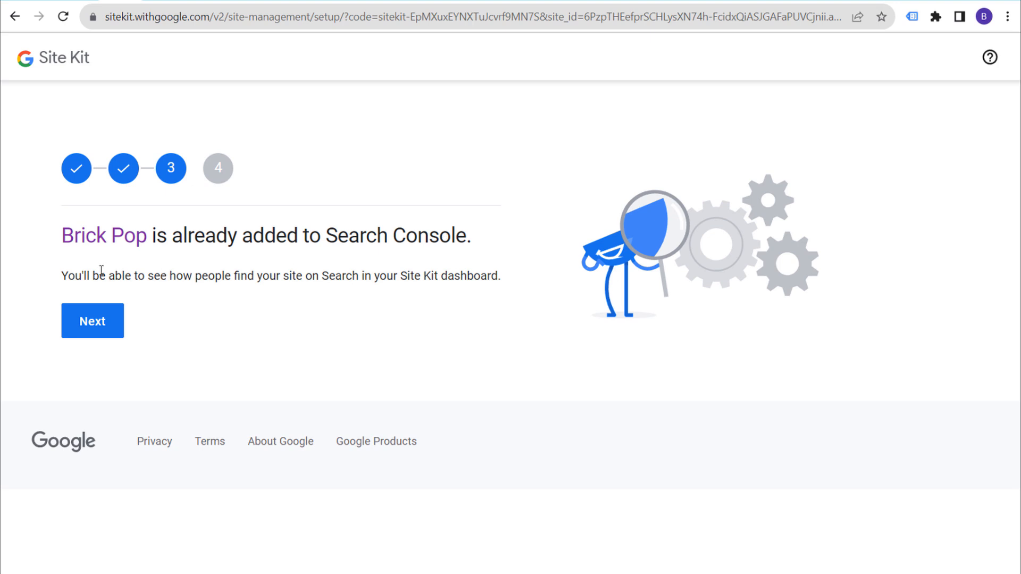
left_click_drag(90, 280, 452, 277)
left_click(379, 279)
left_click(457, 277)
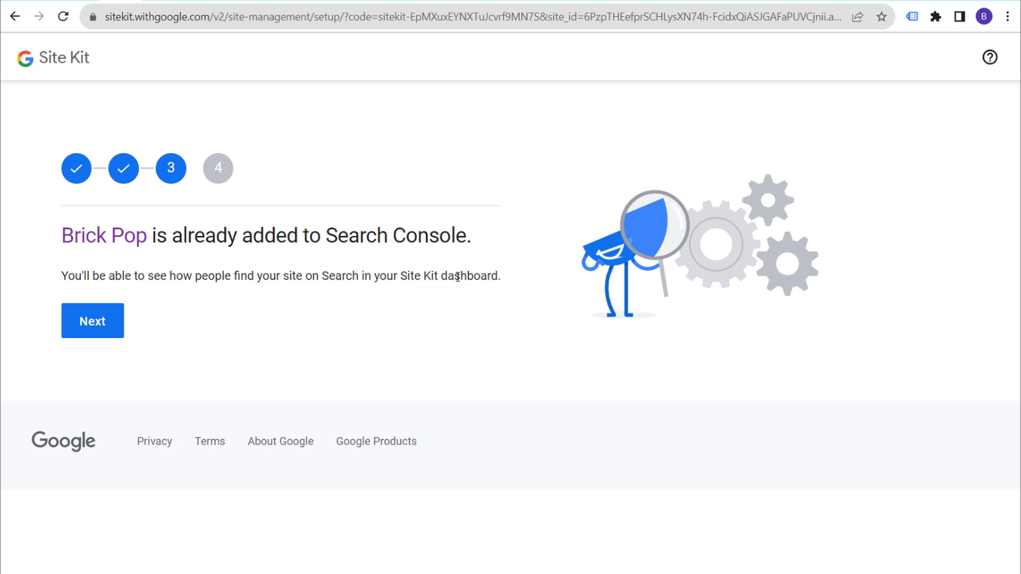
left_click(84, 327)
left_click_drag(92, 236, 248, 236)
left_click(95, 327)
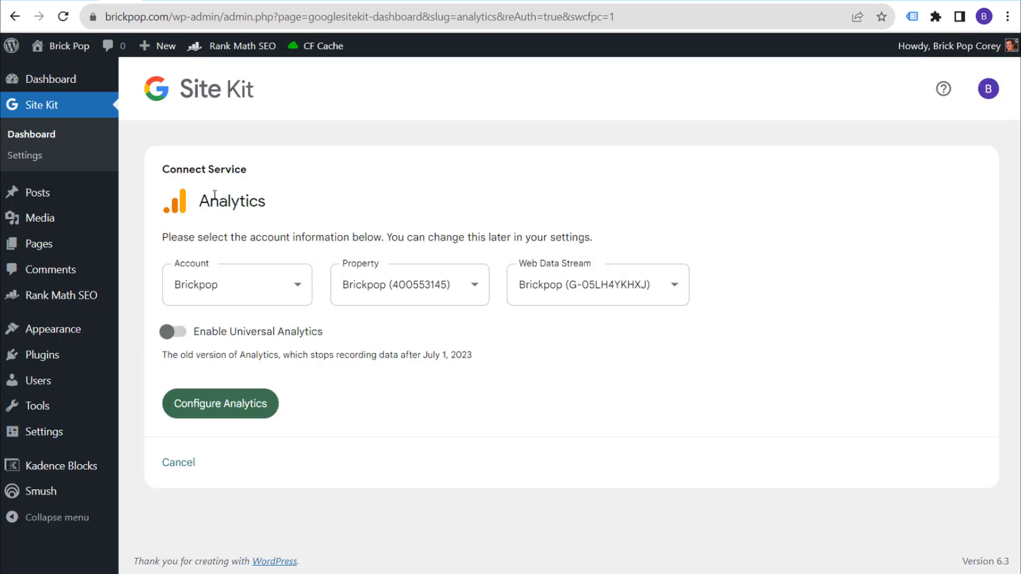
Review the Analytics accounts, properties and web data streams offered for connection, keeping the Brickpop account.
left_click(292, 287)
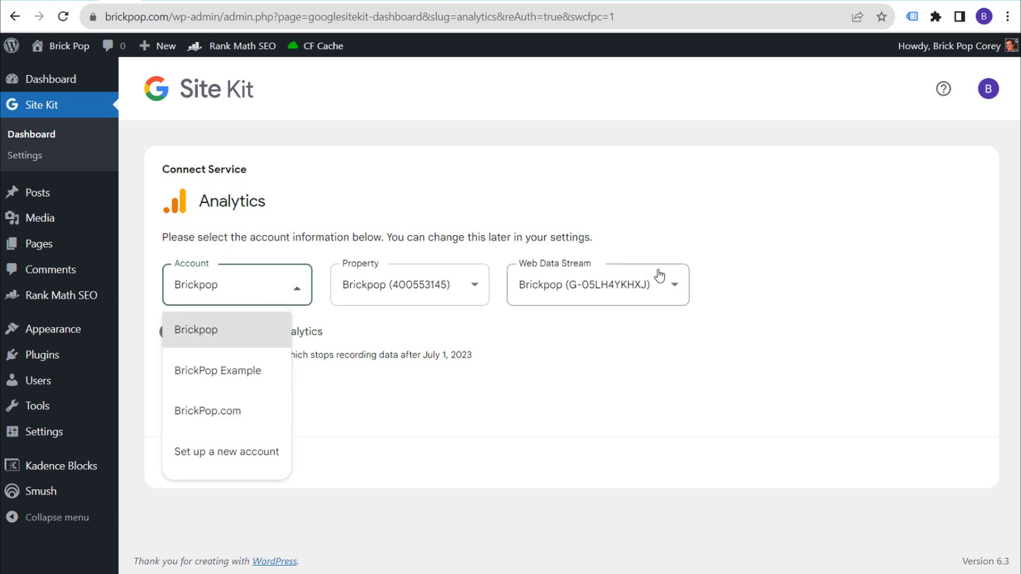
left_click(218, 339)
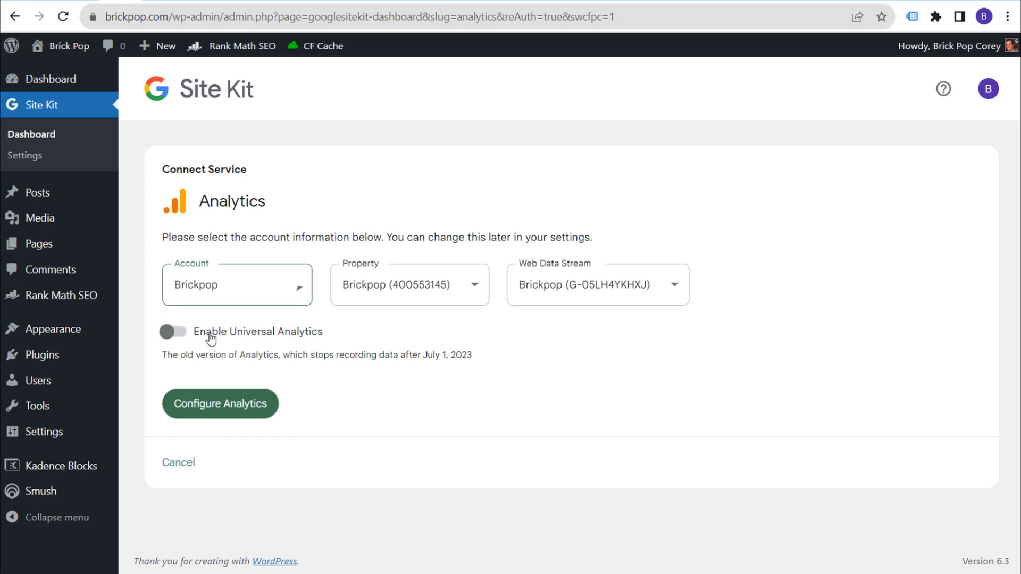
left_click(427, 297)
left_click(597, 289)
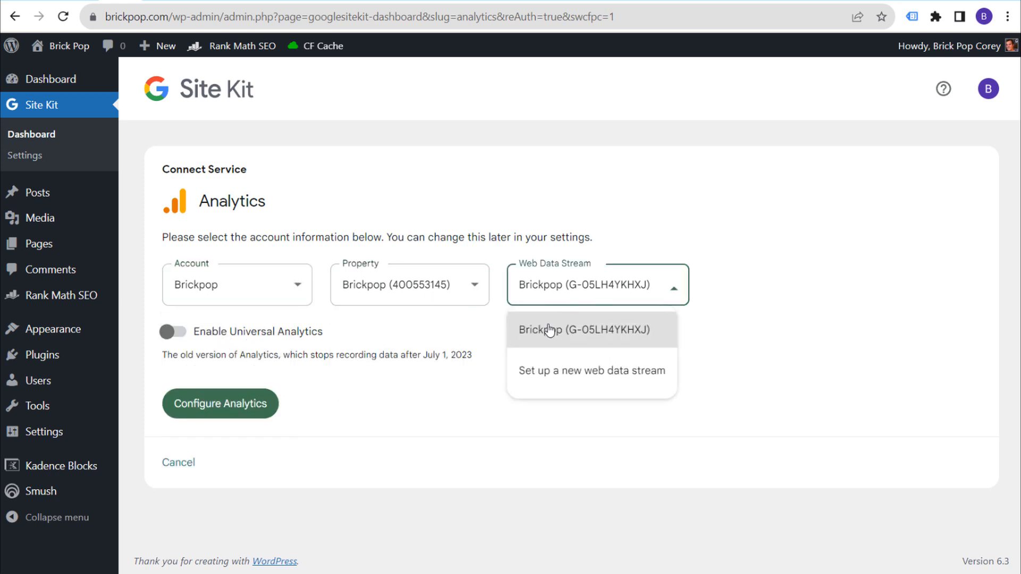
left_click(821, 314)
Choose the BrickPop.com Analytics account with its BrickPop.com property and BrickPop.com web data stream.
left_click(292, 296)
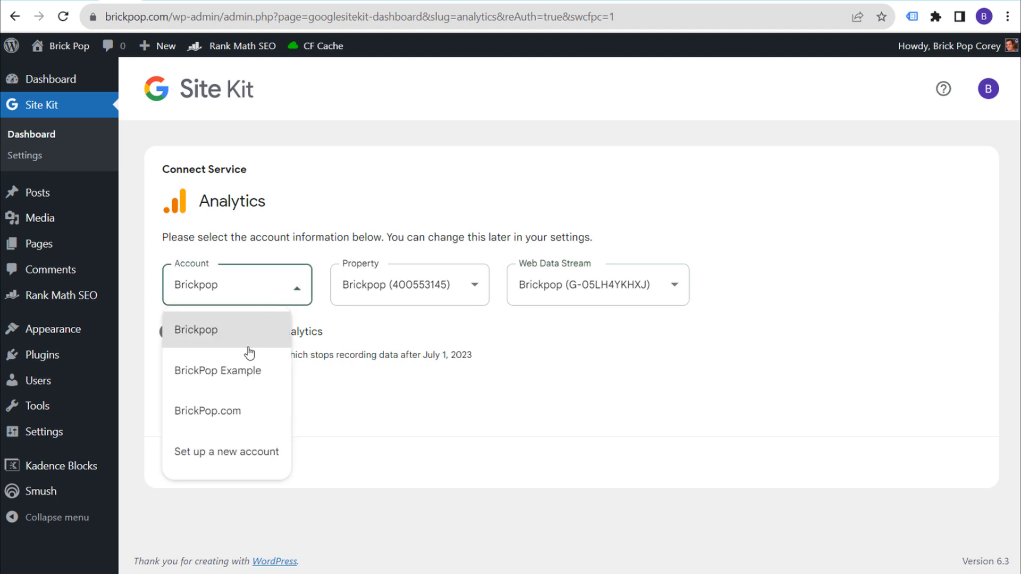
left_click(224, 412)
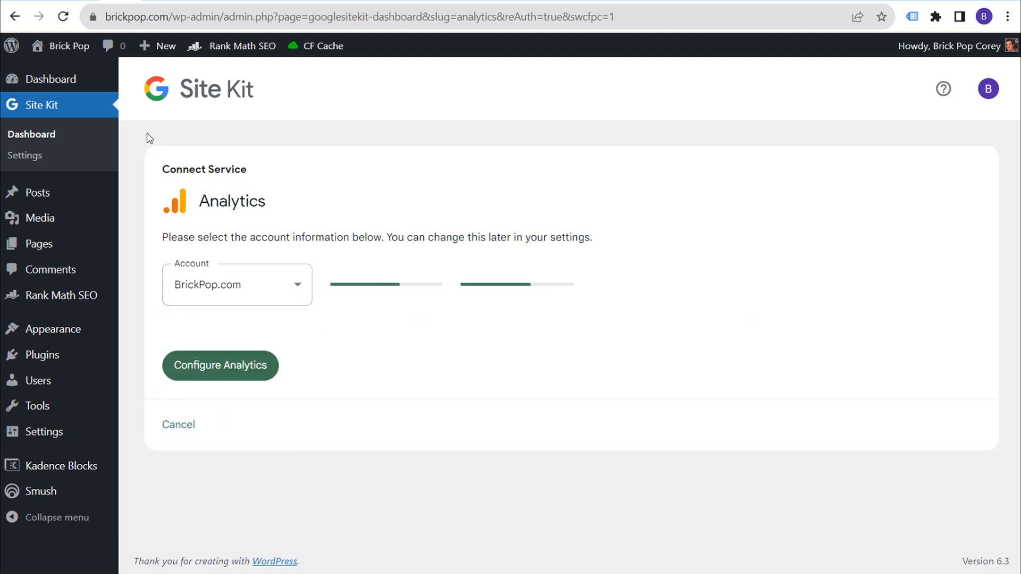
left_click(456, 290)
left_click(417, 338)
left_click(712, 288)
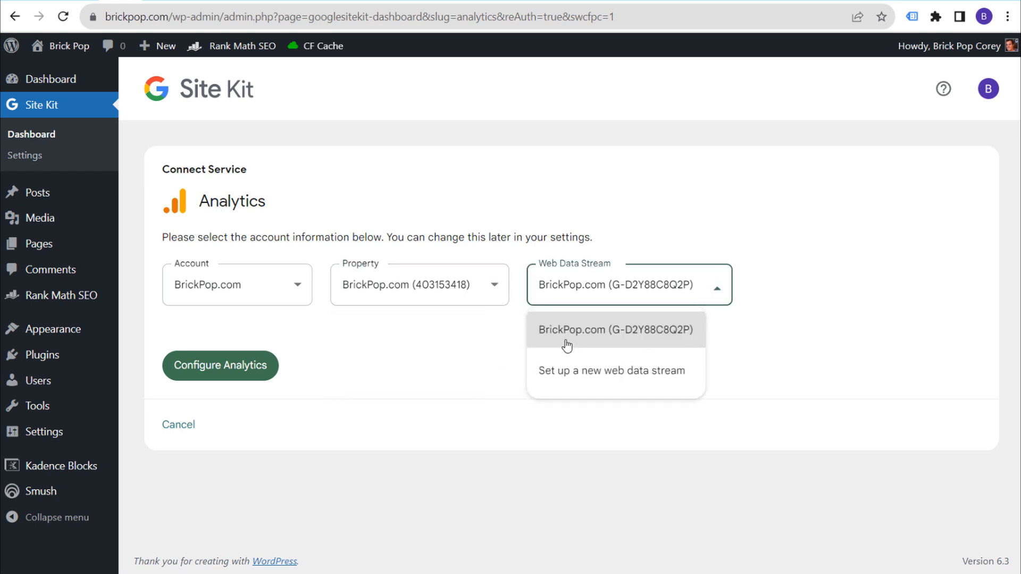
left_click(605, 346)
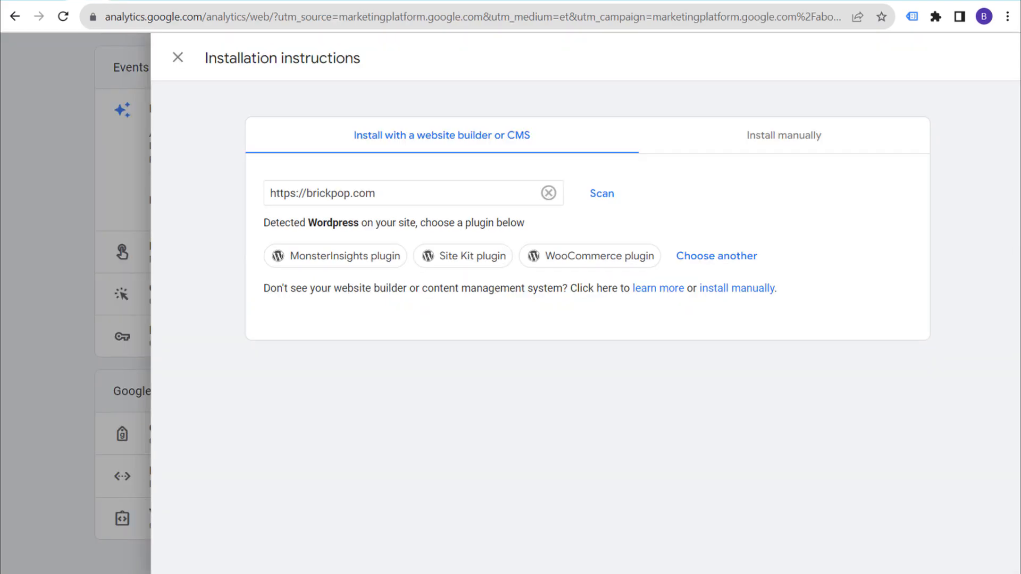
Switch to Google Analytics and compare the property ID in the BrickPop.com property settings with the Site Kit selection.
left_click(179, 55)
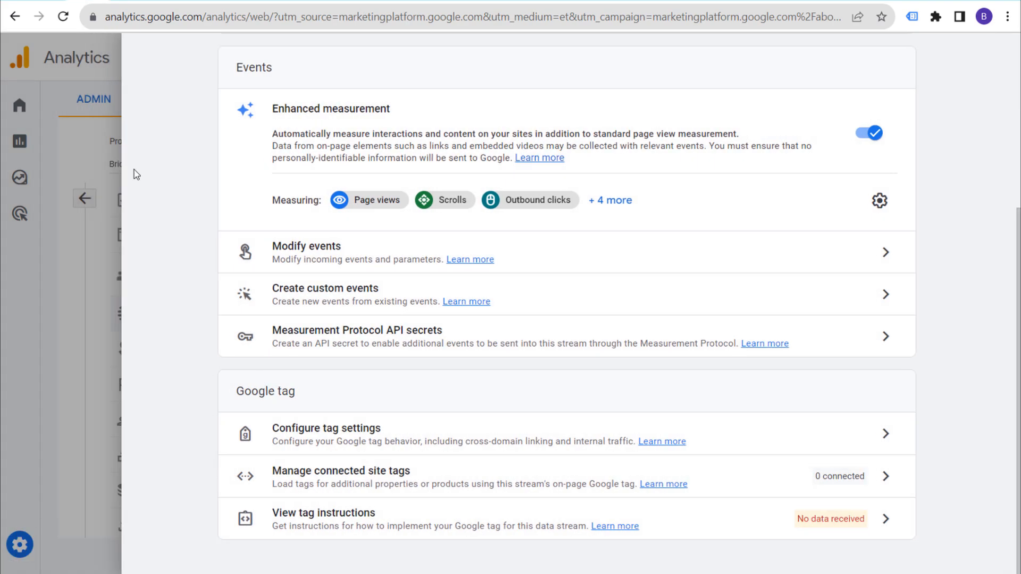
scroll(202, 345, "up", 5)
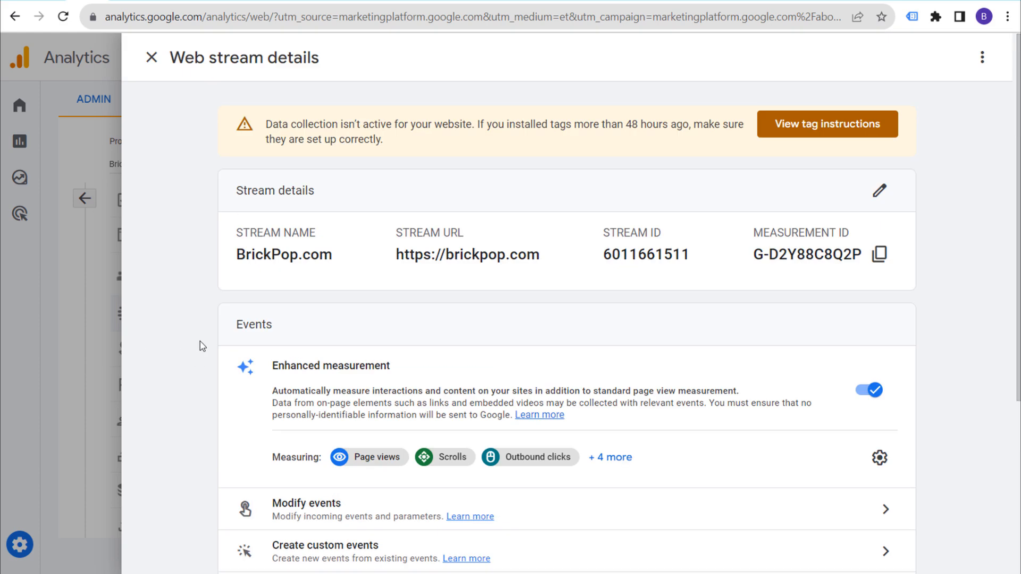
left_click(55, 334)
left_click(85, 198)
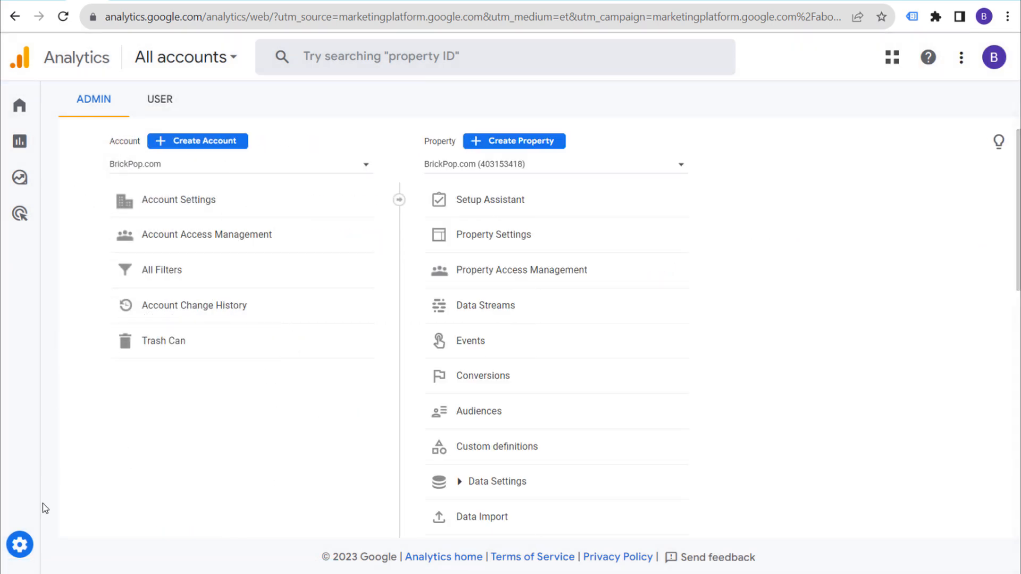
mouse_move(31, 561)
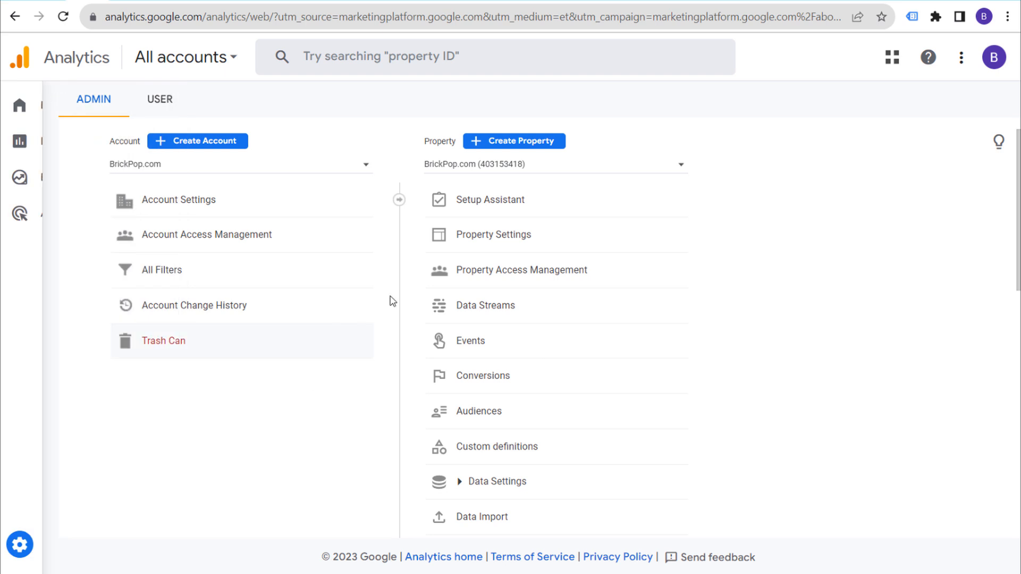
left_click(543, 240)
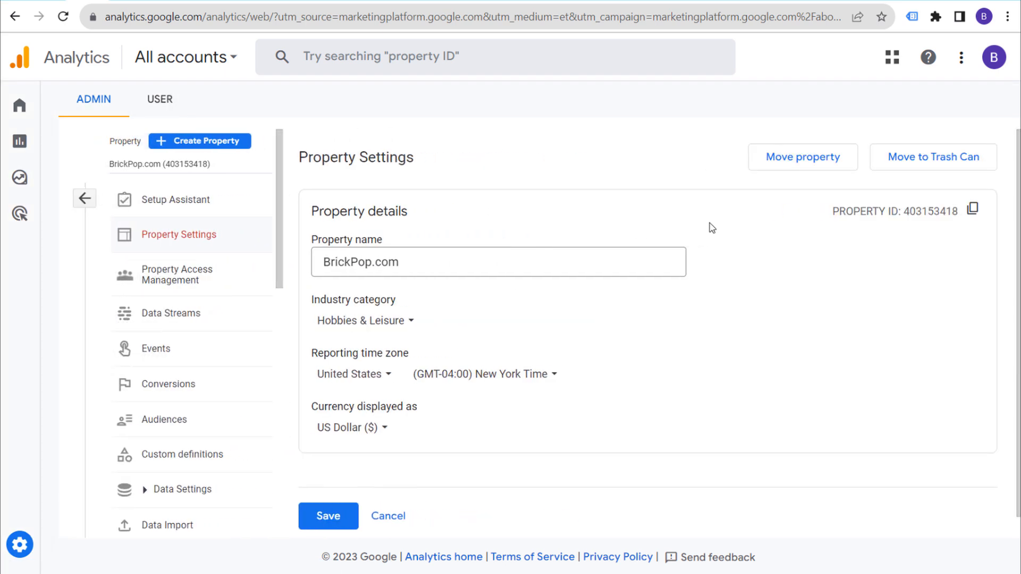
left_click_drag(906, 213, 955, 212)
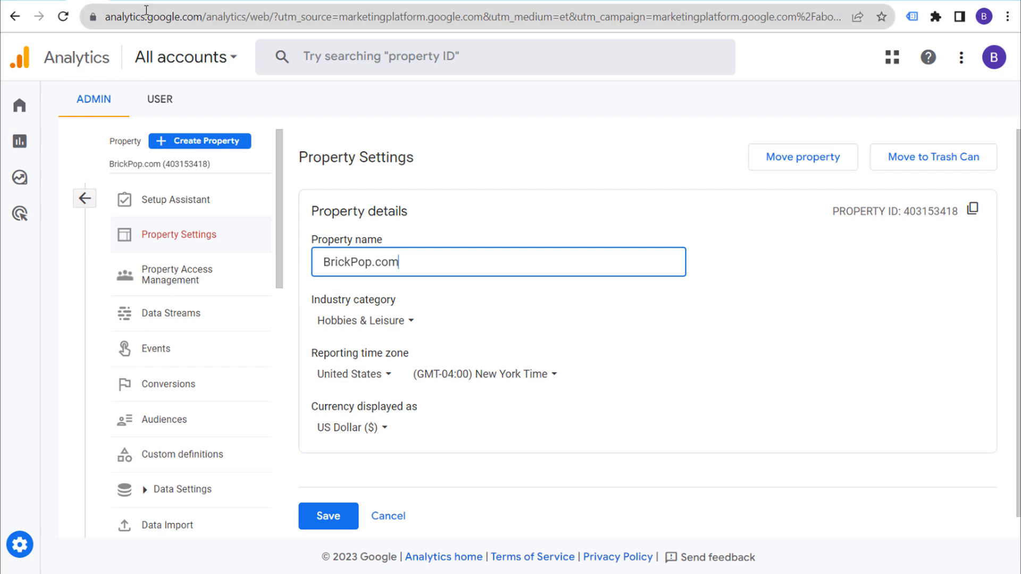
left_click(155, 2)
left_click(129, 2)
Open the details of the BrickPop.com web data stream and check its measurement ID.
left_click(84, 200)
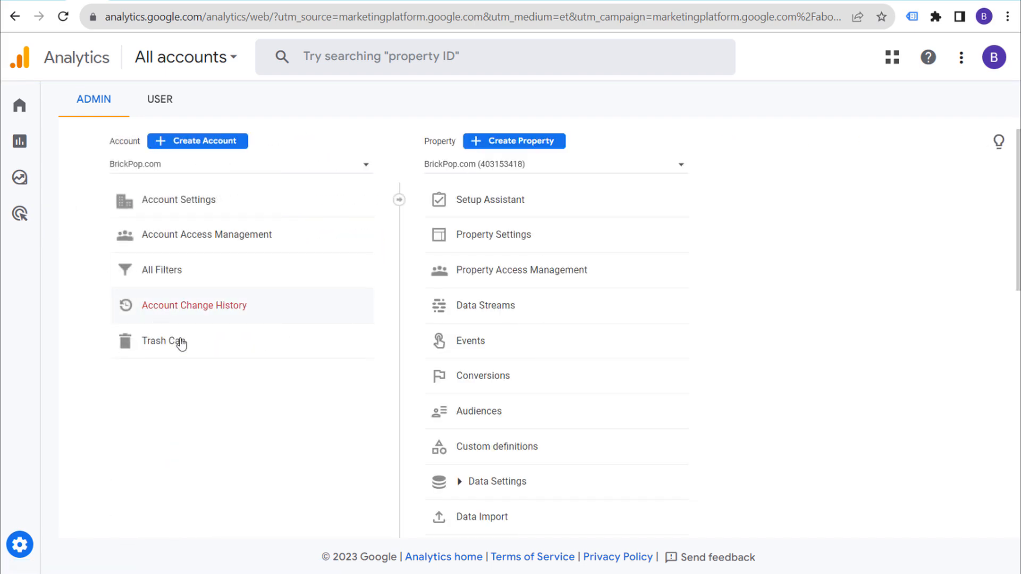
left_click(493, 308)
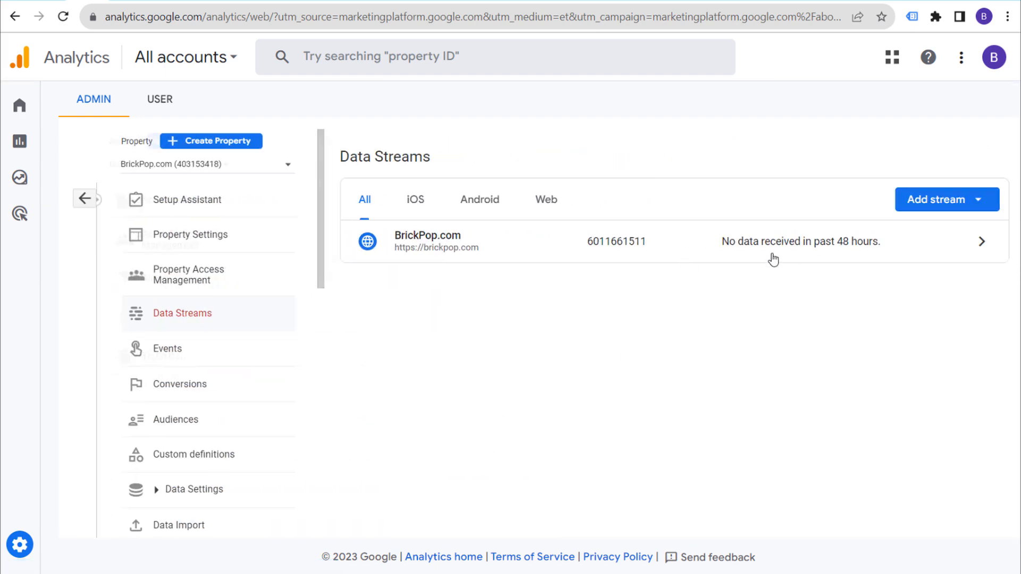
left_click(985, 245)
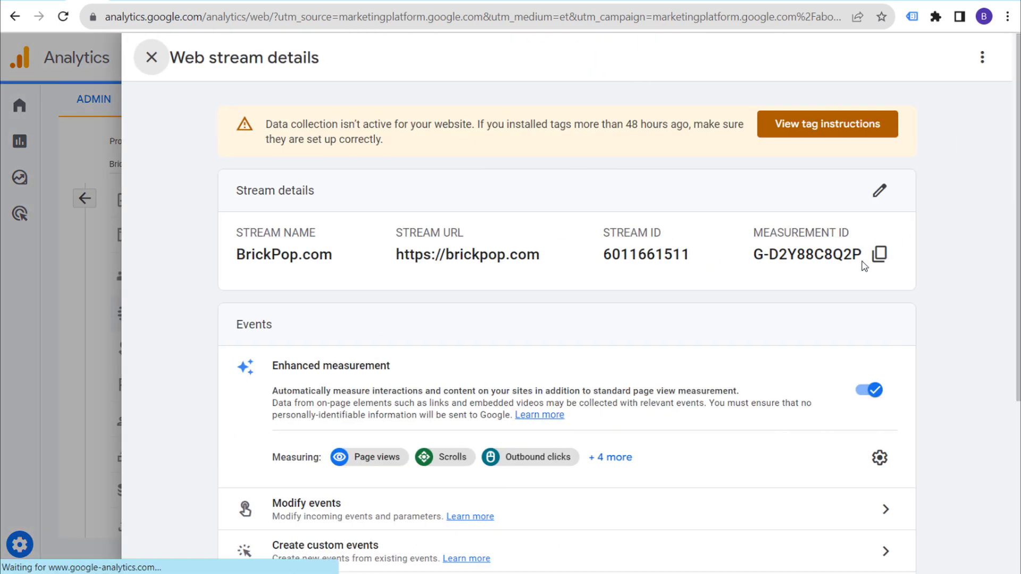
left_click_drag(750, 254, 859, 252)
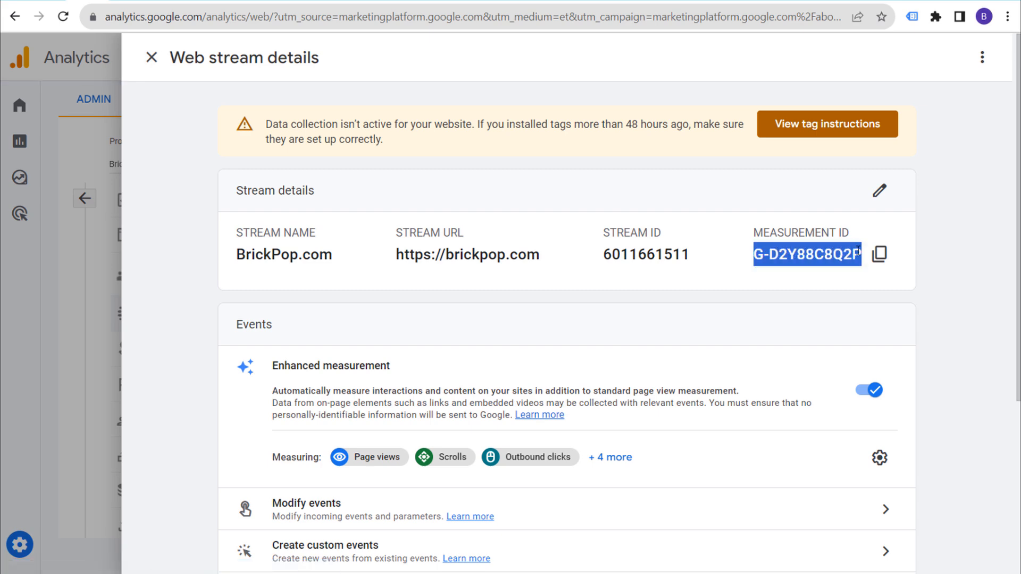
left_click(819, 260)
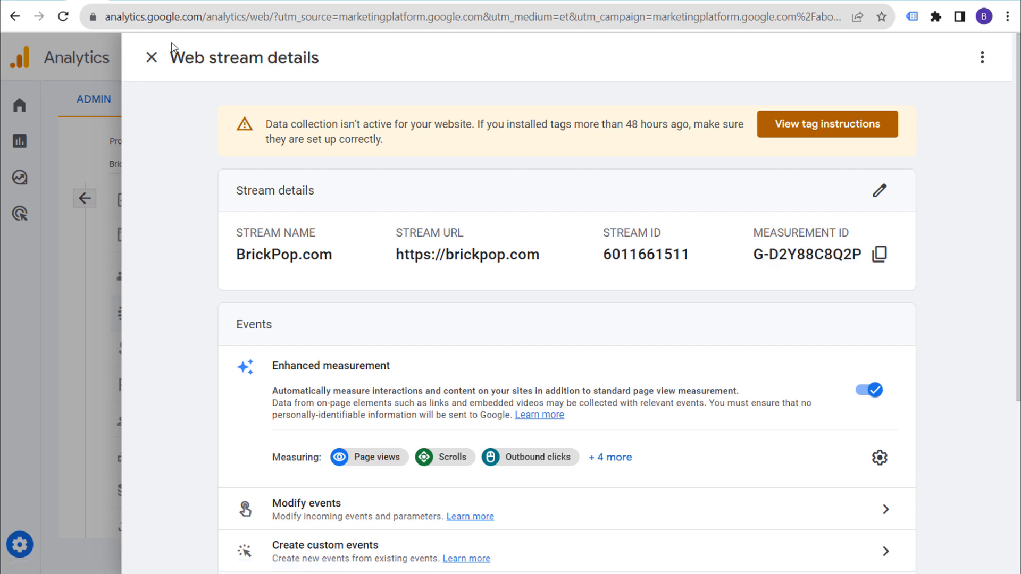
Return to Site Kit, configure Analytics with the selected BrickPop.com property and stream, and dismiss the setup completion notice.
left_click(115, 1)
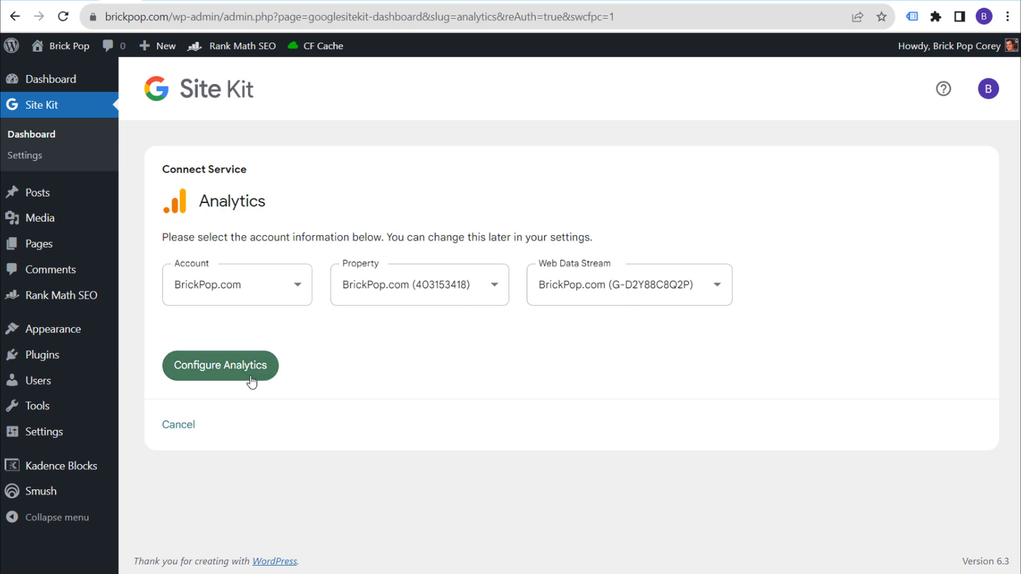
left_click(216, 379)
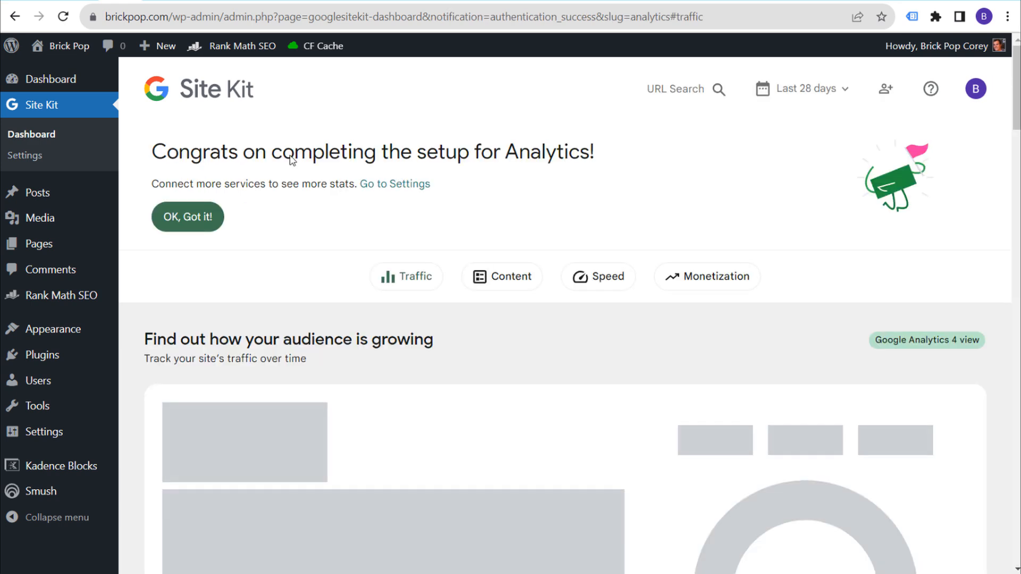
left_click_drag(177, 153, 521, 162)
left_click(596, 170)
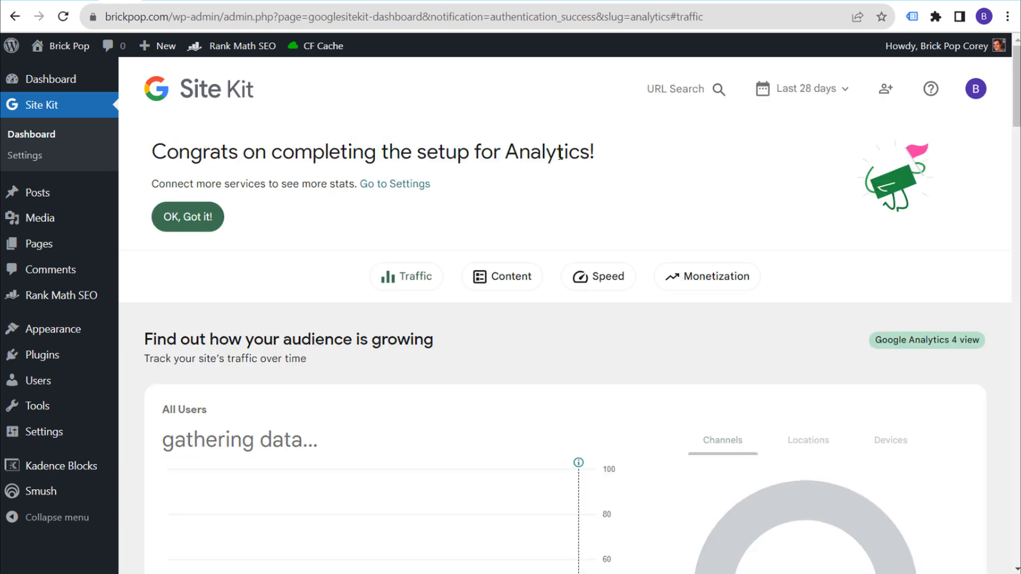
left_click(199, 218)
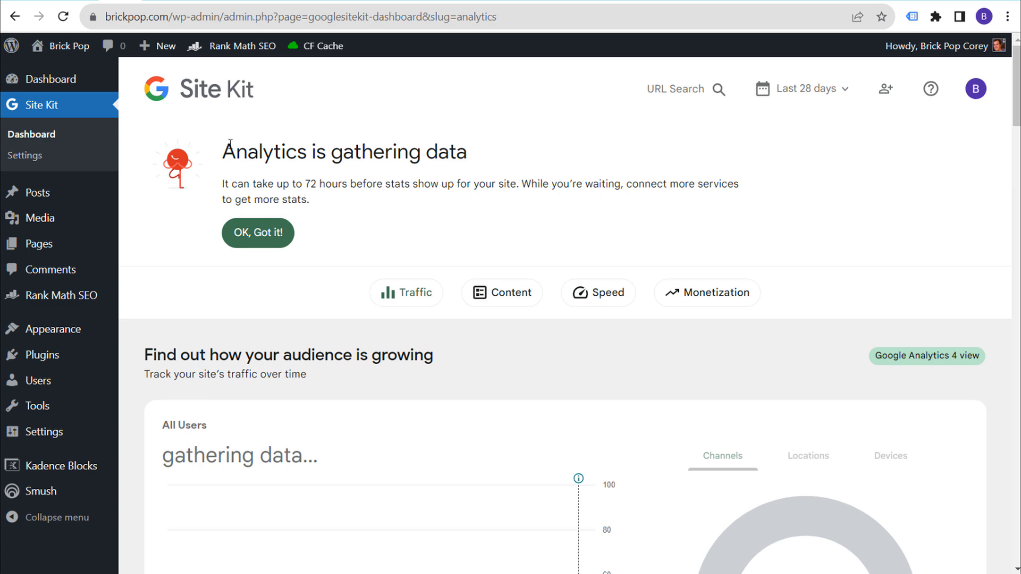
Read the notice about how long Analytics takes to gather data and dismiss it.
left_click_drag(245, 180, 450, 188)
left_click(451, 189)
scroll(356, 187, "down", 2)
left_click(261, 157)
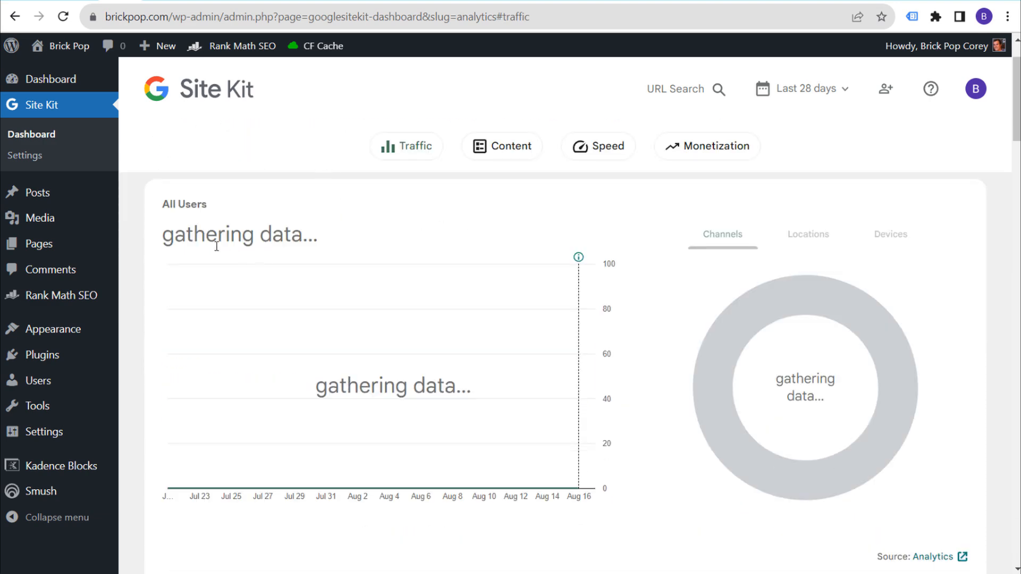
Examine the audience traffic and the last 28 days of search traffic on the Site Kit dashboard.
left_click_drag(165, 238, 442, 246)
left_click(441, 246)
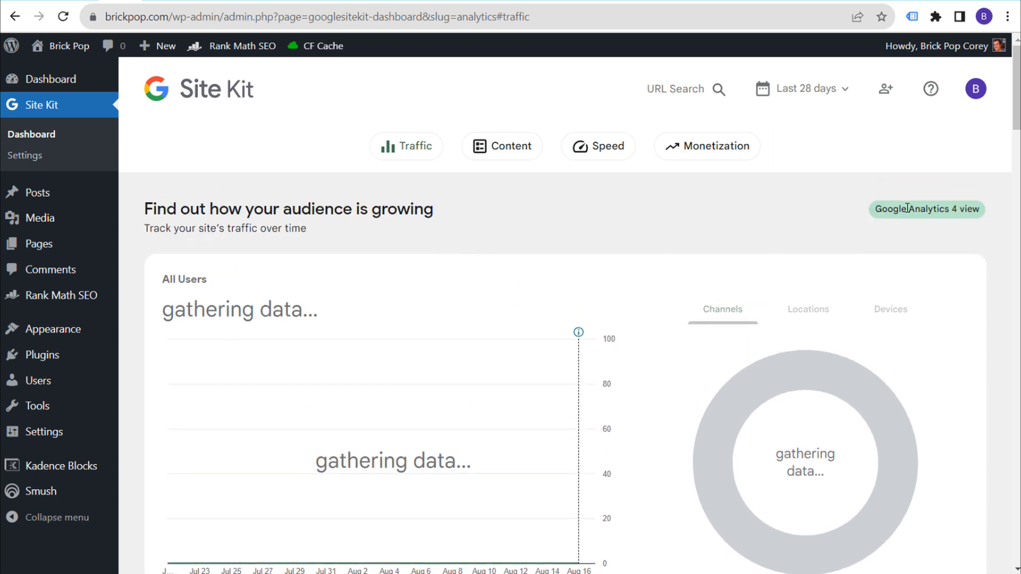
scroll(403, 296, "down", 10)
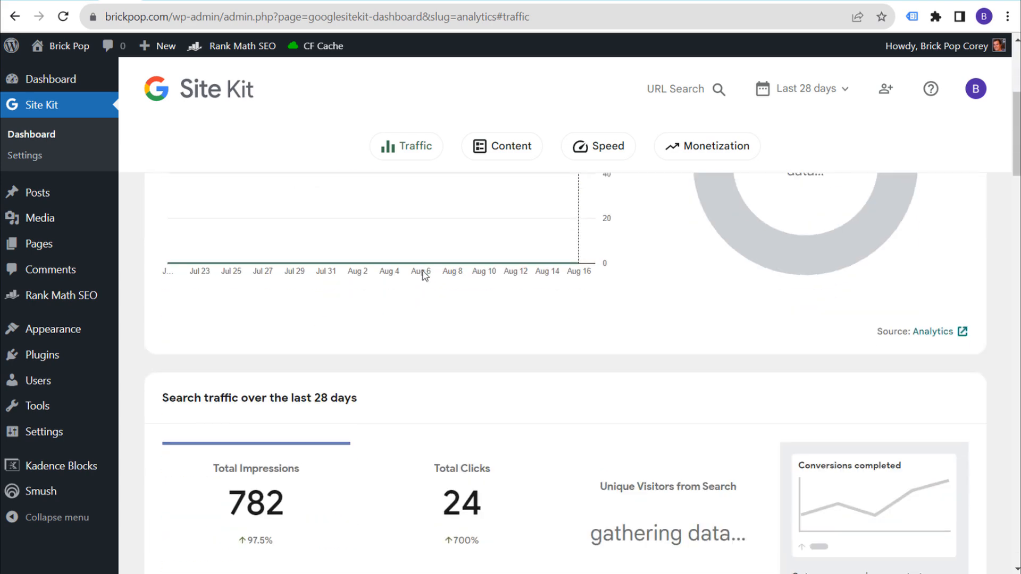
scroll(194, 240, "up", 1)
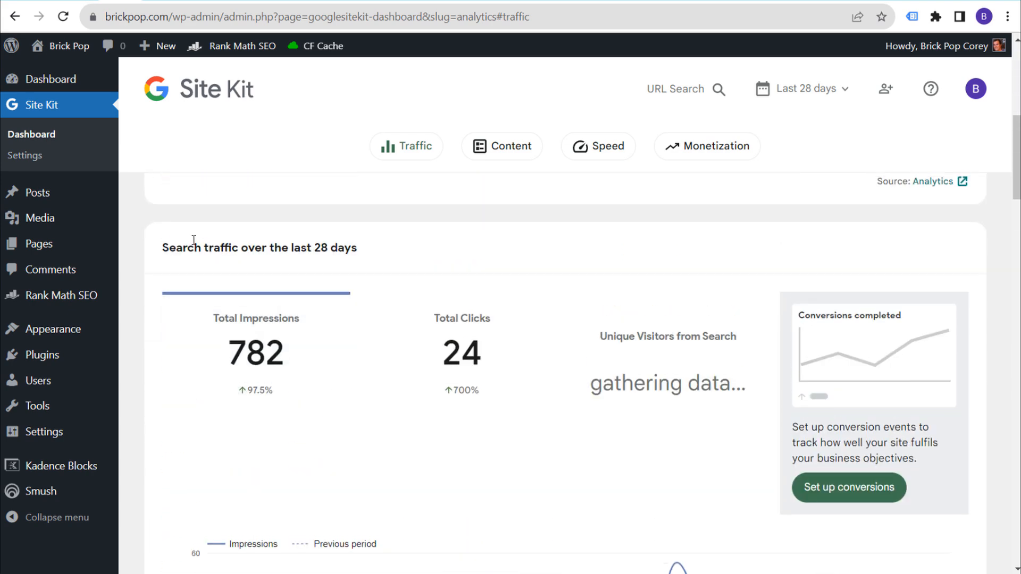
left_click_drag(172, 247, 391, 264)
left_click(445, 261)
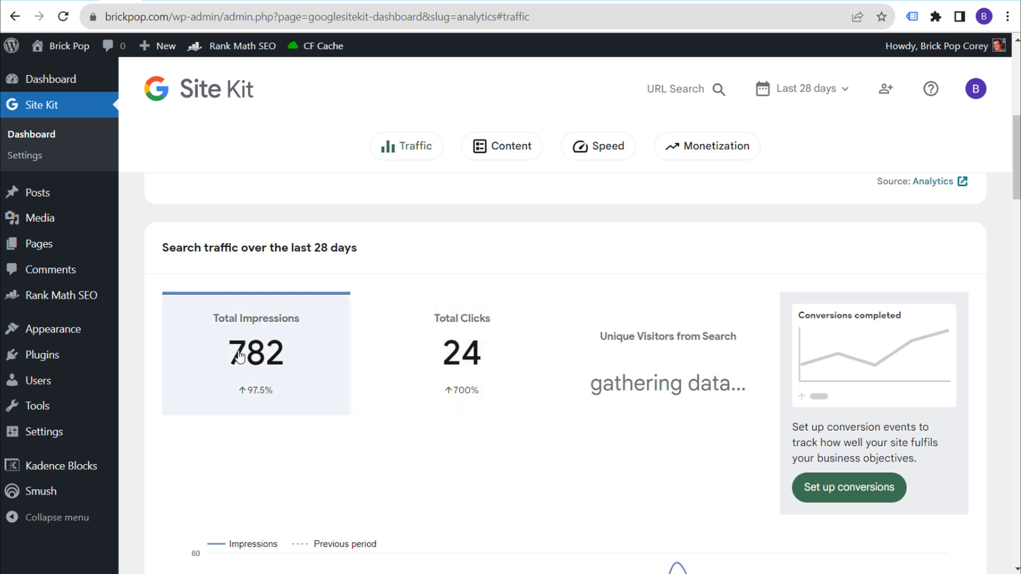
left_click_drag(237, 249, 429, 247)
left_click(439, 247)
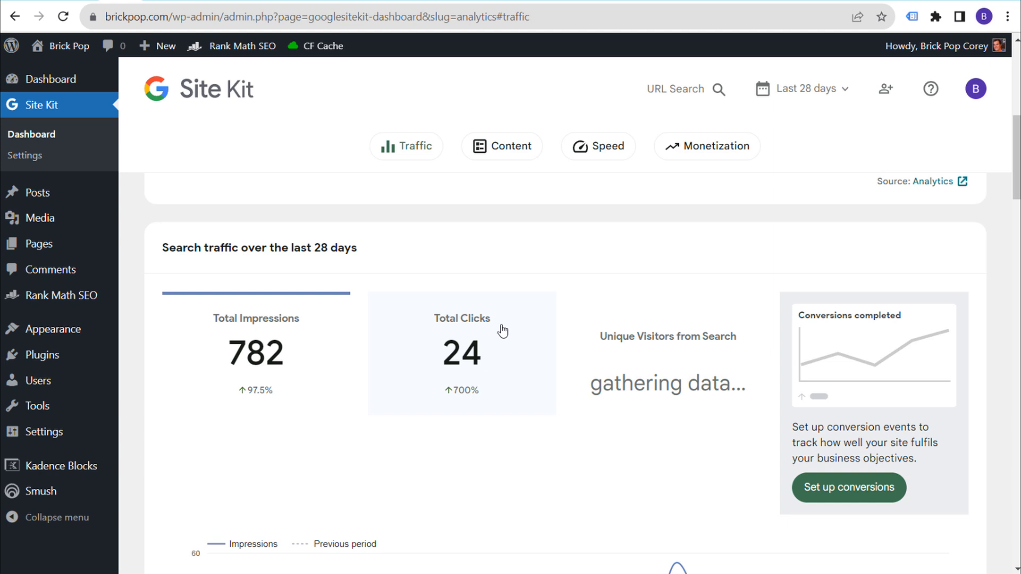
Examine the search impressions chart and the clicks and impressions of the site's top search queries on the Site Kit dashboard.
scroll(387, 276, "down", 6)
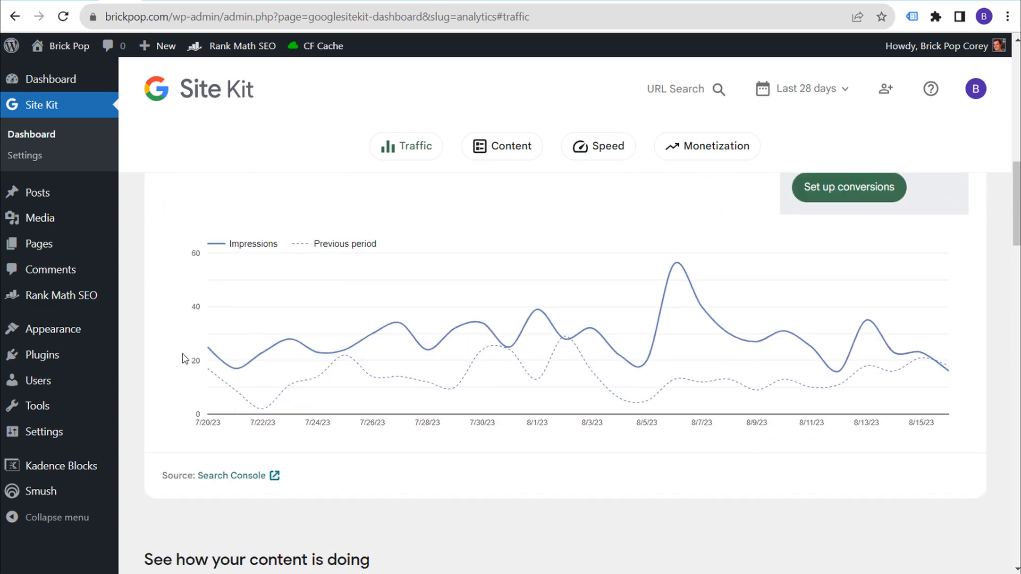
scroll(830, 334, "down", 5)
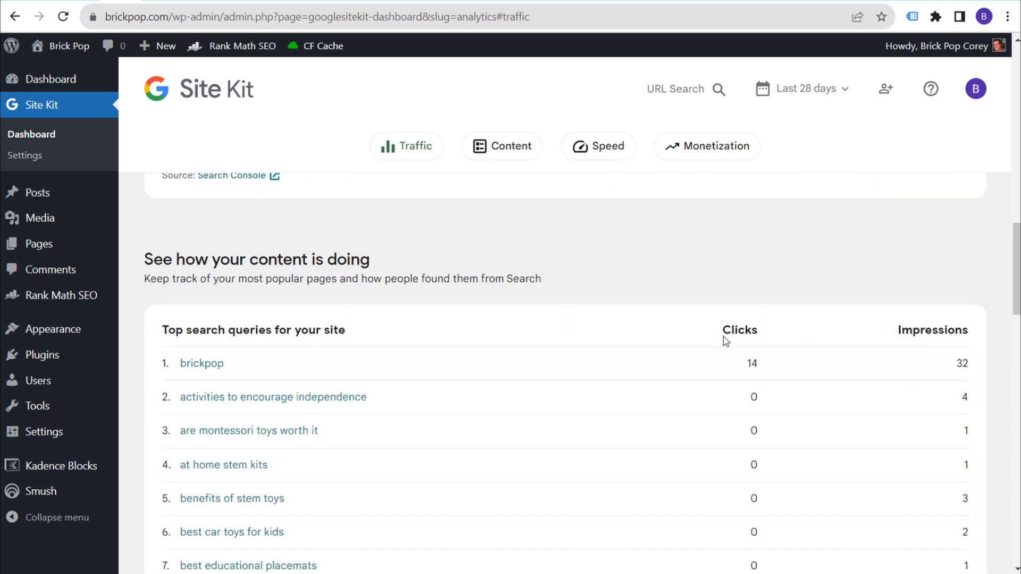
left_click_drag(144, 263, 468, 260)
left_click(204, 259)
left_click_drag(253, 282, 410, 280)
left_click(519, 276)
scroll(519, 276, "down", 1)
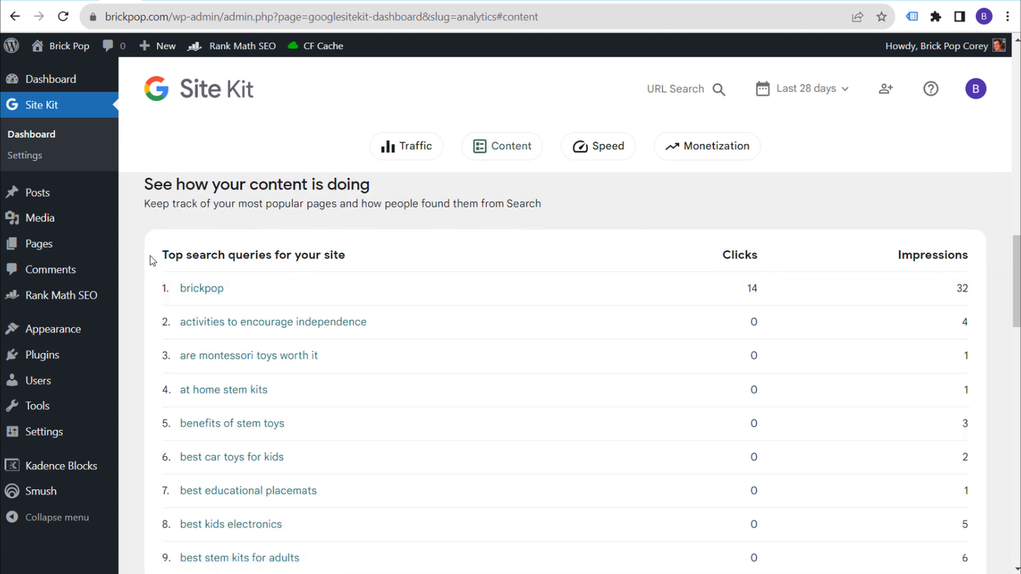
left_click_drag(161, 255, 419, 289)
scroll(513, 287, "down", 4)
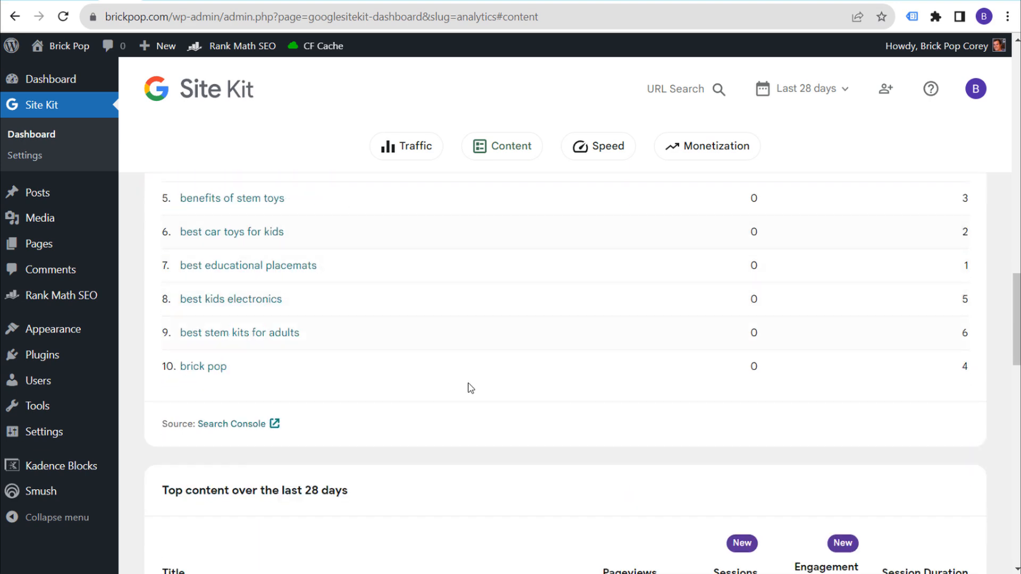
scroll(529, 321, "up", 4)
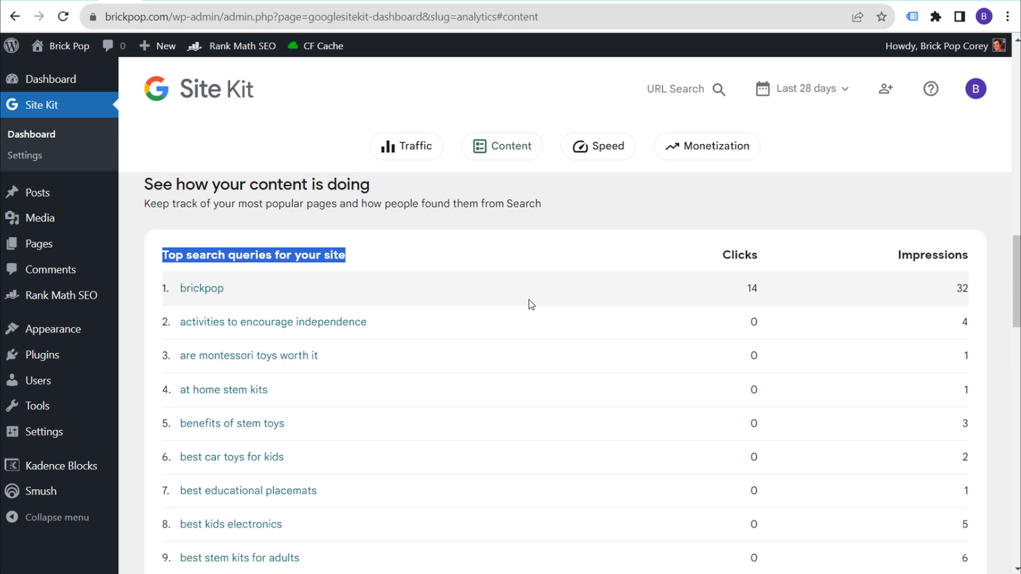
scroll(528, 304, "up", 15)
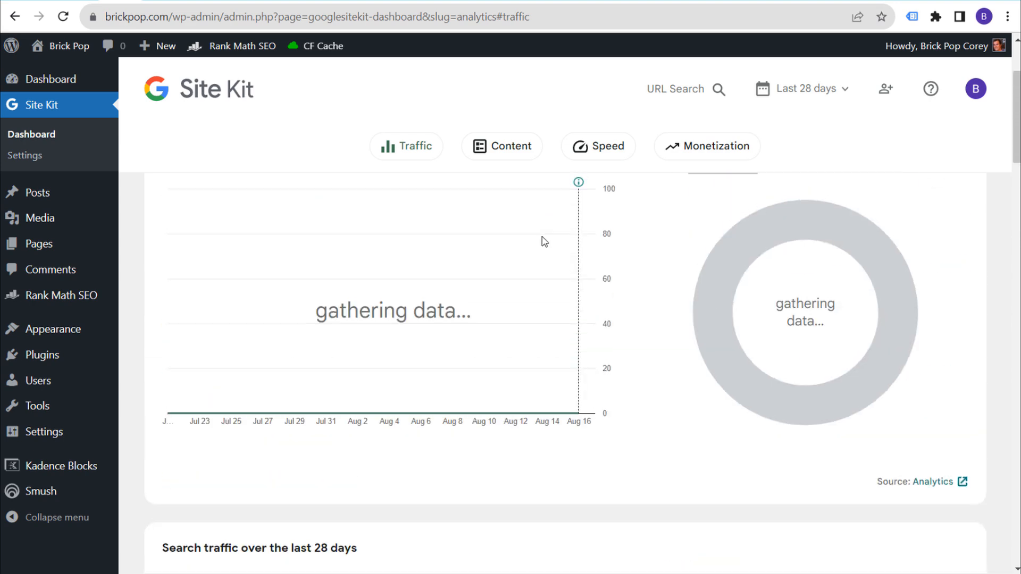
Go to the dashboard's Speed section and read its introduction on how visitors experience the site.
left_click(599, 154)
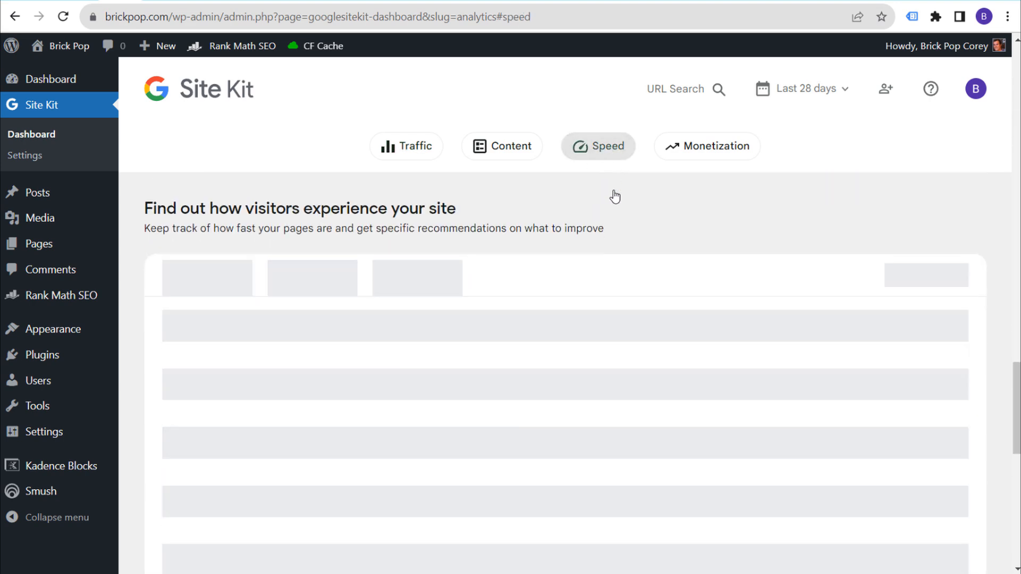
left_click_drag(156, 208, 619, 205)
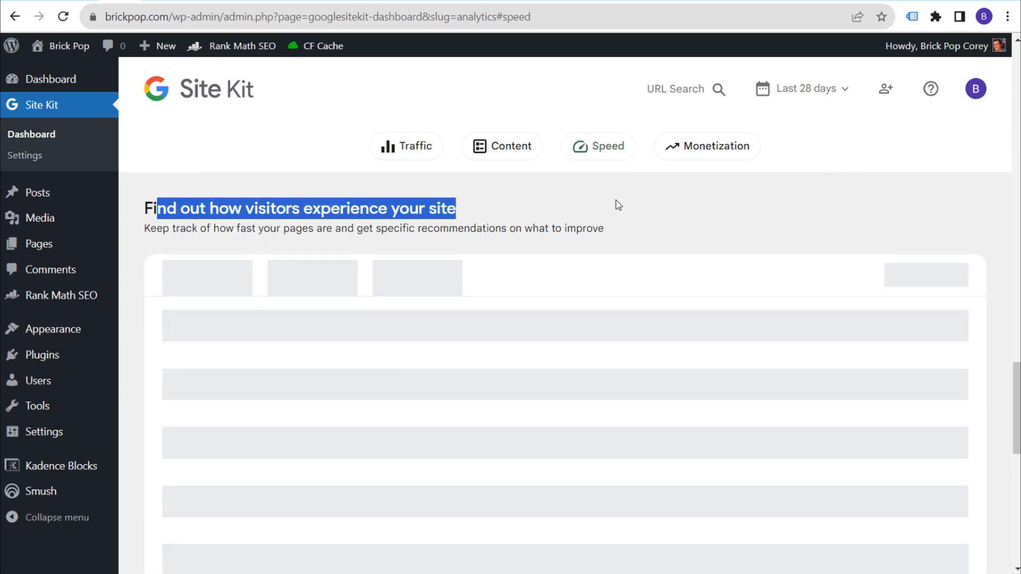
left_click(619, 205)
left_click_drag(149, 228, 421, 232)
left_click(510, 233)
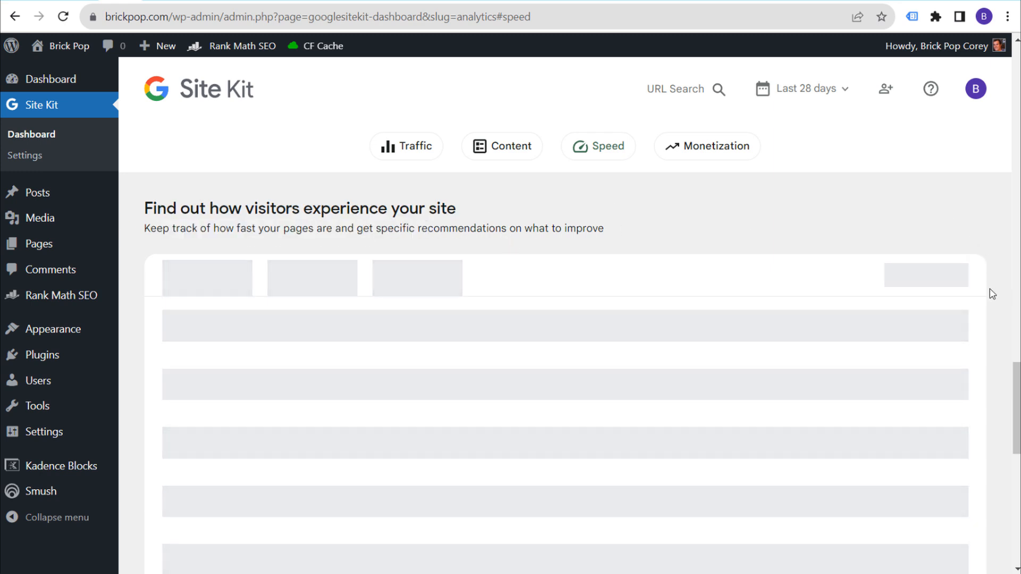
left_click_drag(1017, 396, 1017, 86)
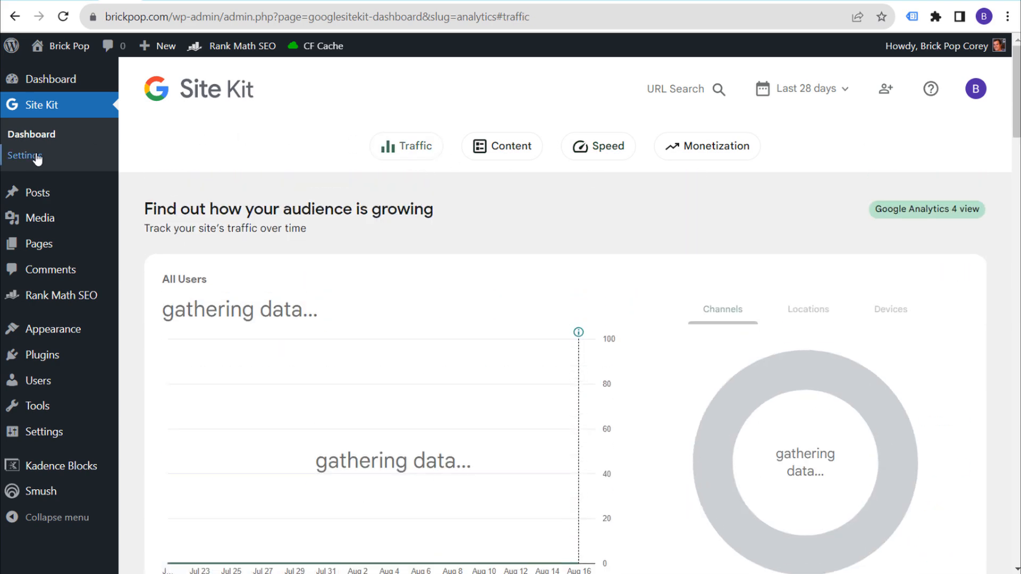
Open the Site Kit settings and examine the connected Analytics account, property, measurement ID and snippet details.
left_click(36, 158)
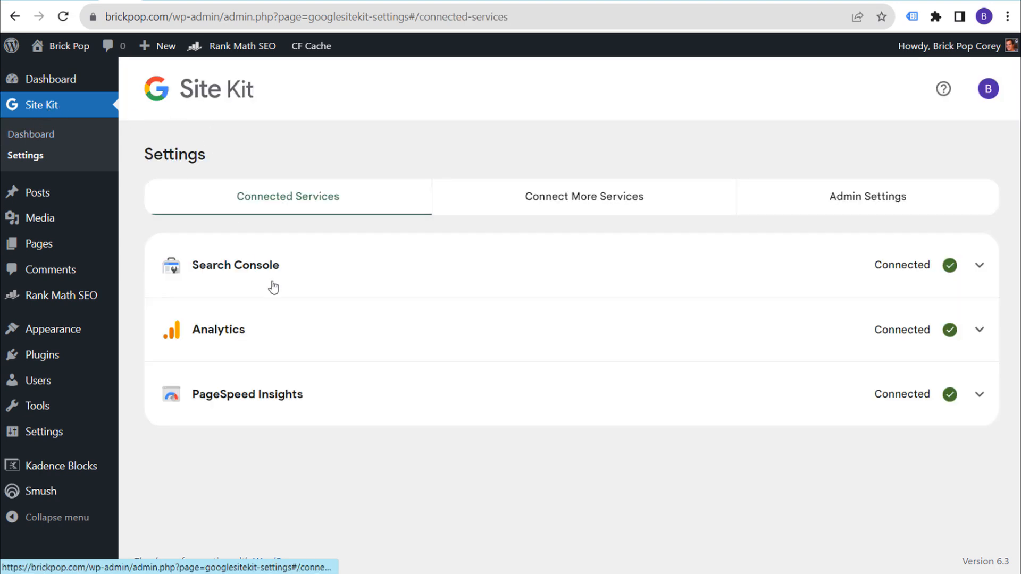
left_click(980, 330)
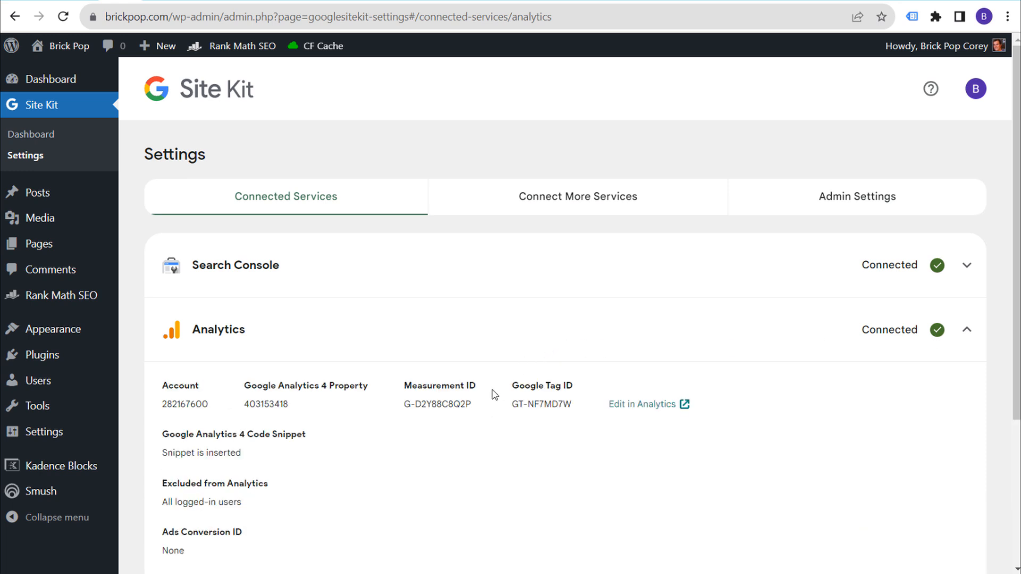
scroll(481, 457, "down", 4)
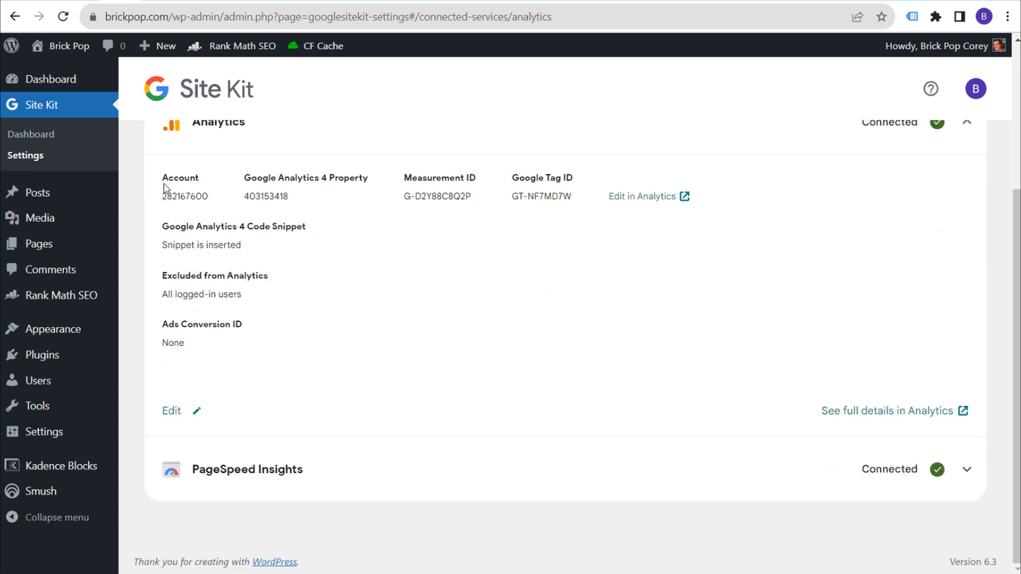
left_click_drag(164, 187, 410, 196)
left_click(412, 198)
scroll(428, 287, "up", 3)
Edit the Analytics service settings, toggle Place Google Analytics 4 code off and back on, then cancel and collapse the section.
left_click(171, 561)
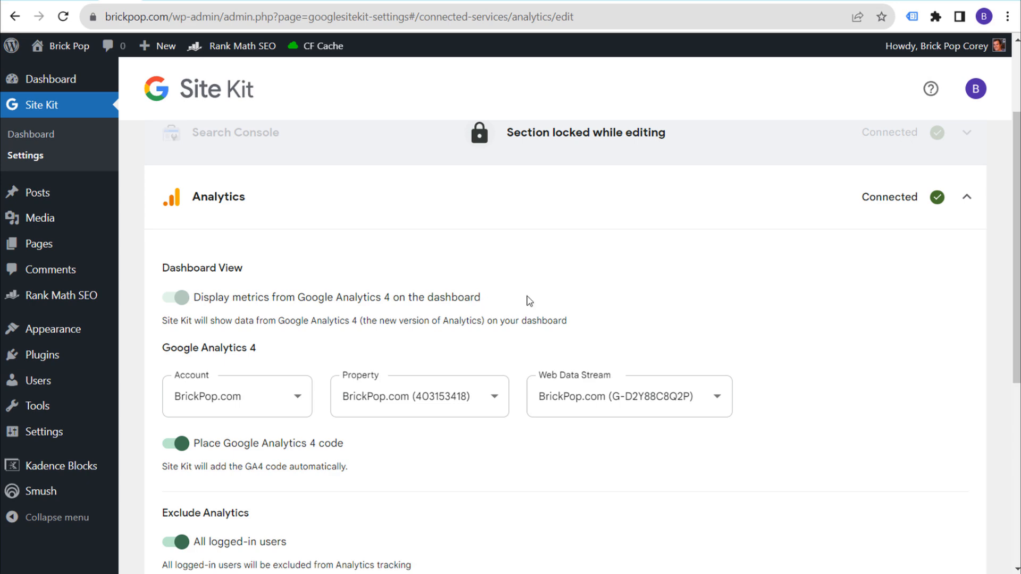
scroll(288, 292, "down", 4)
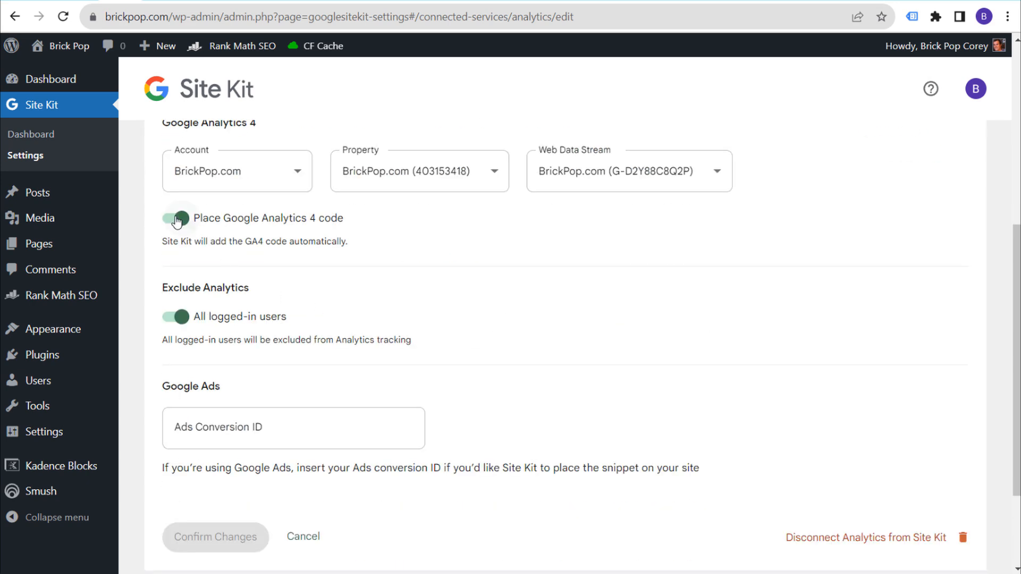
scroll(326, 360, "up", 3)
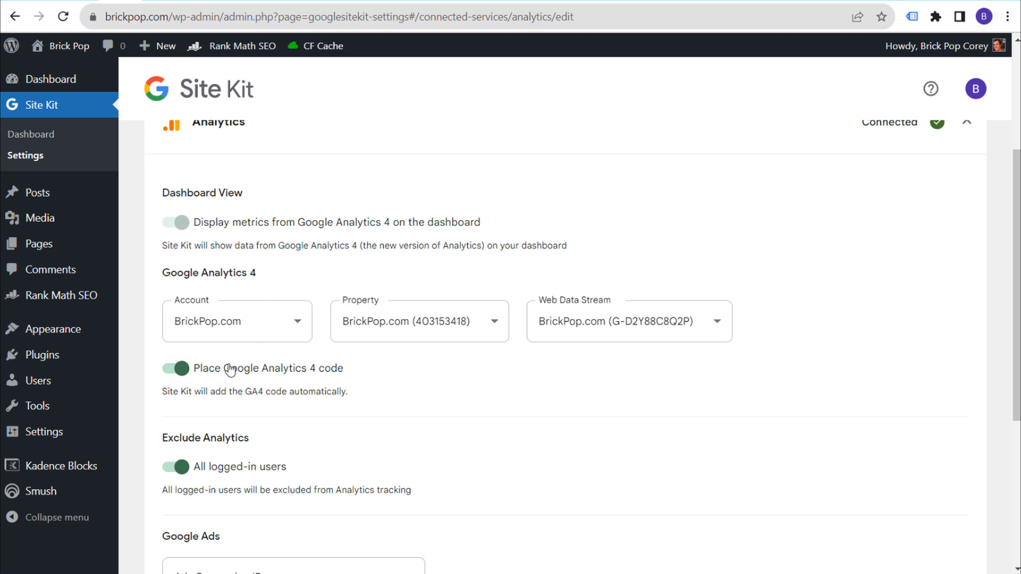
left_click(180, 372)
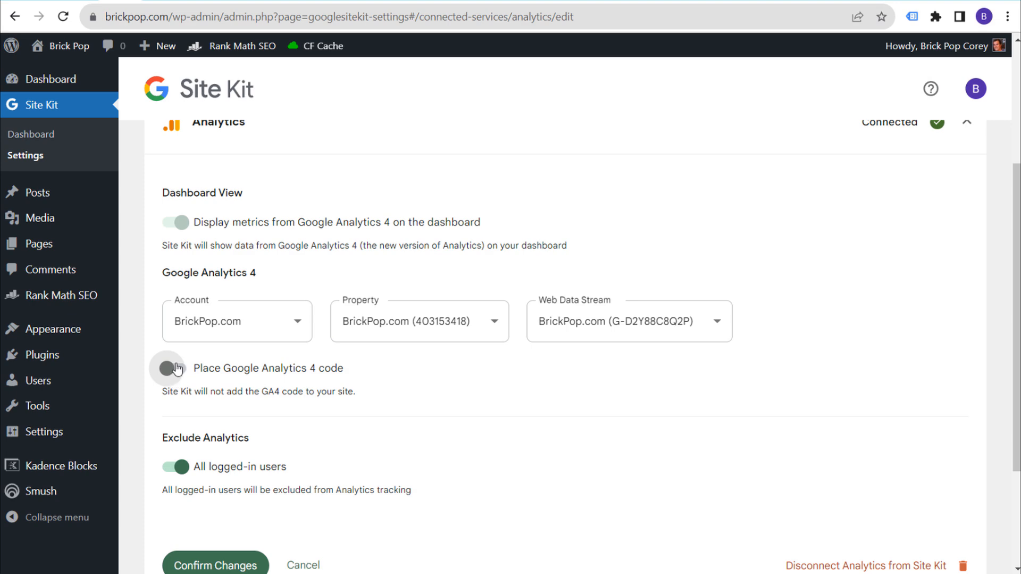
left_click(180, 372)
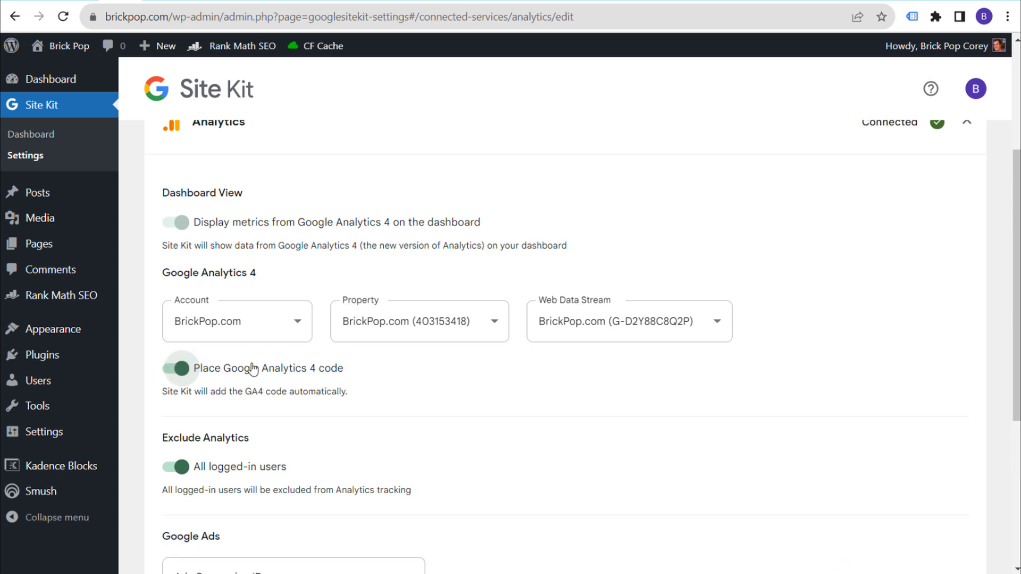
scroll(421, 374, "down", 3)
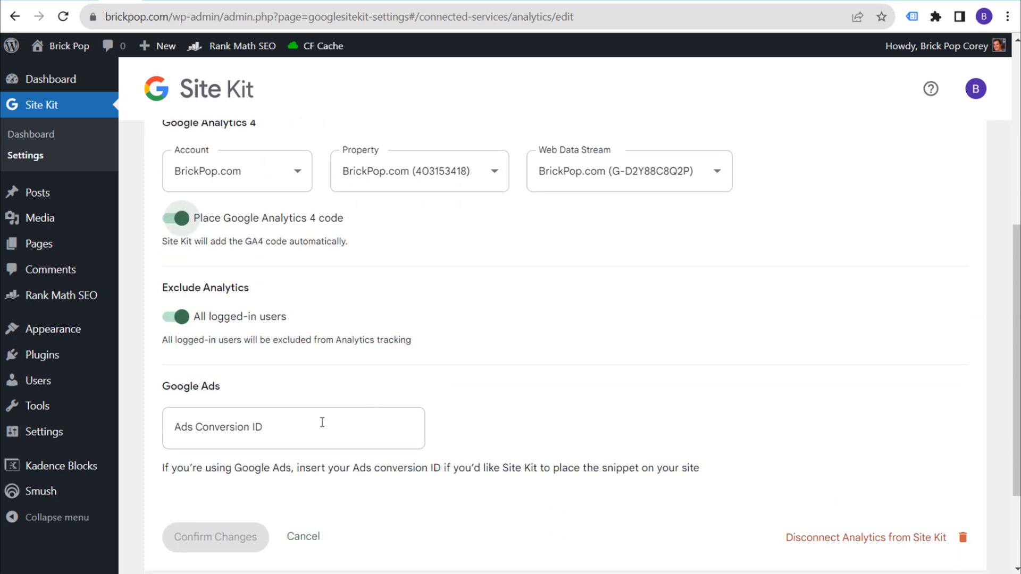
scroll(590, 423, "down", 3)
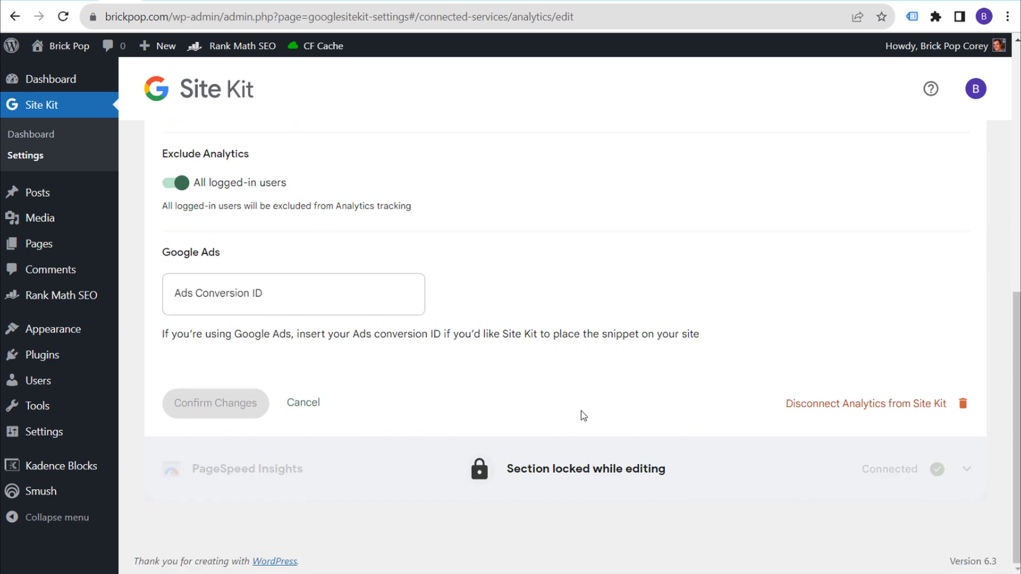
left_click(303, 403)
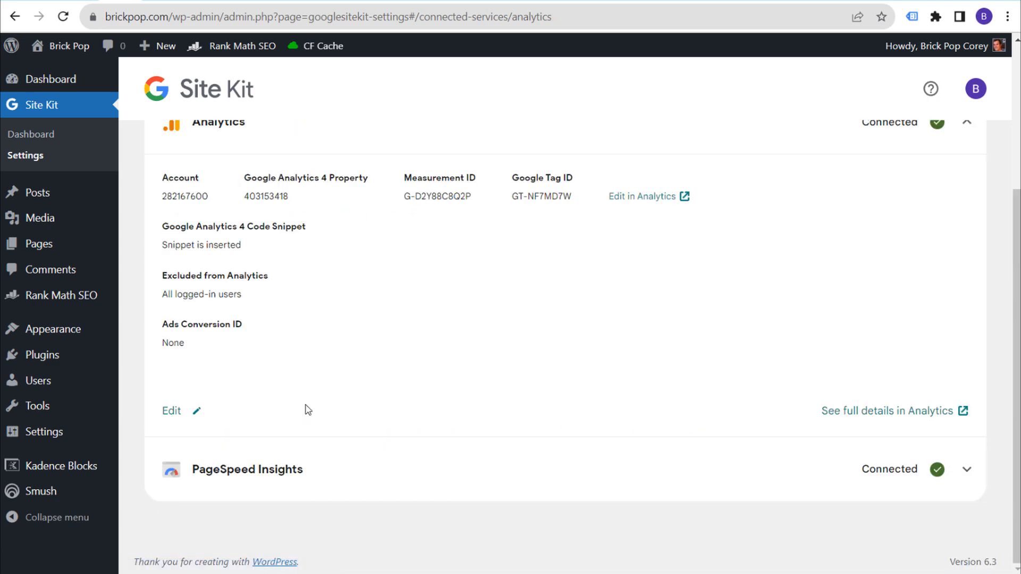
scroll(266, 319, "up", 2)
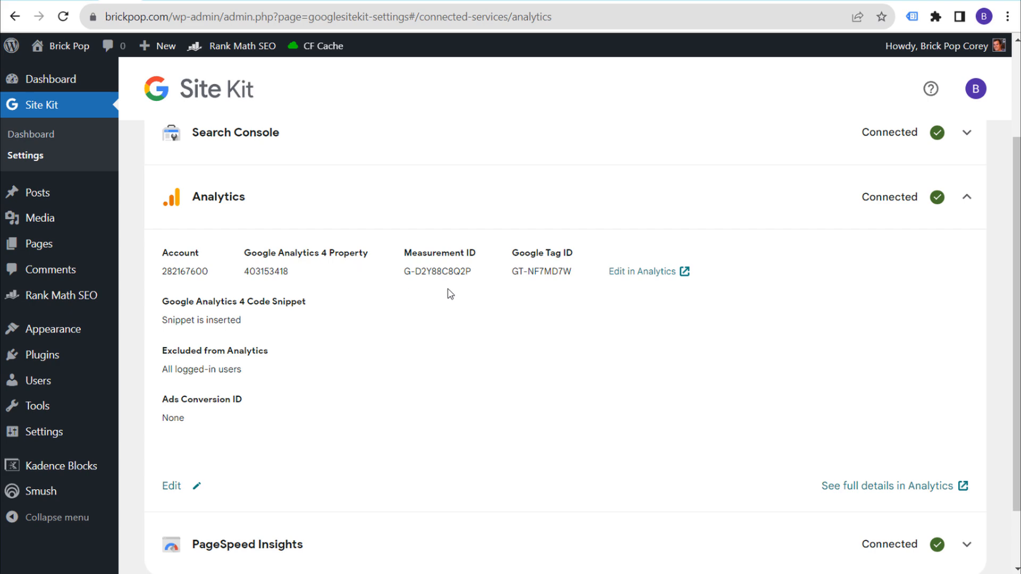
left_click(968, 200)
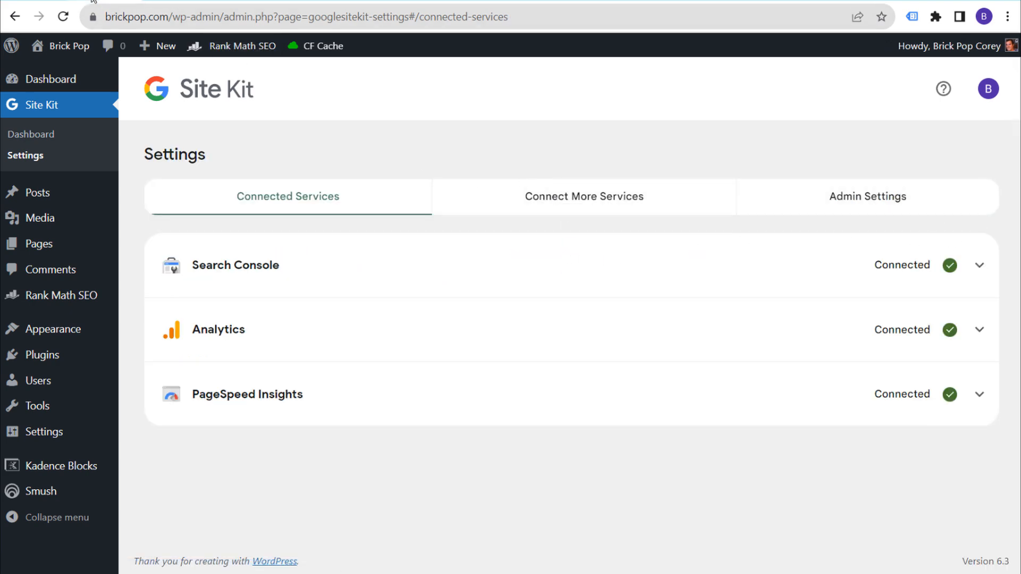
Switch to Google Analytics, open the BrickPop home overview, and check the users in the last 30 minutes and the data collection notice.
left_click(91, 1)
left_click(150, 66)
left_click(84, 199)
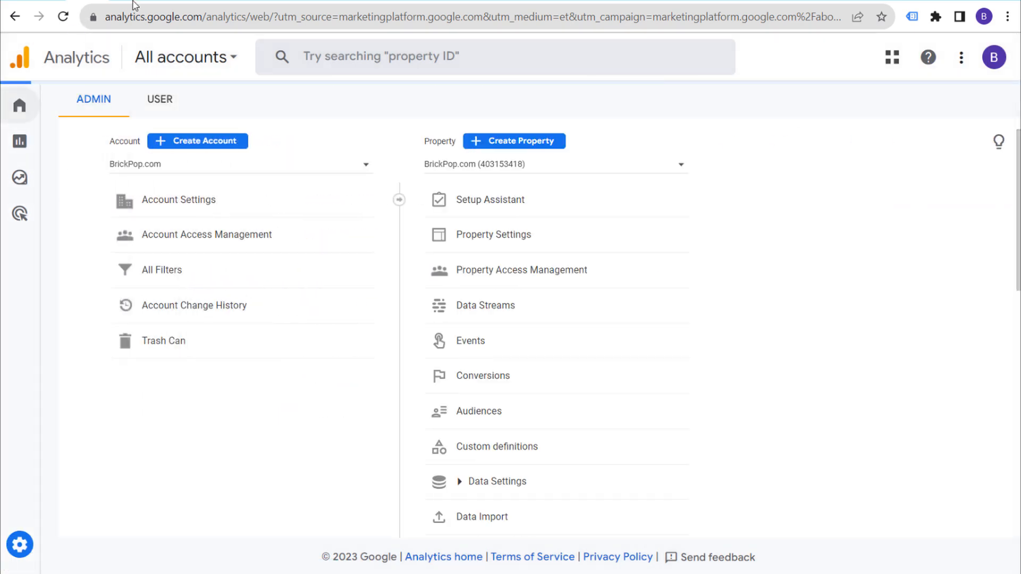
left_click(146, 2)
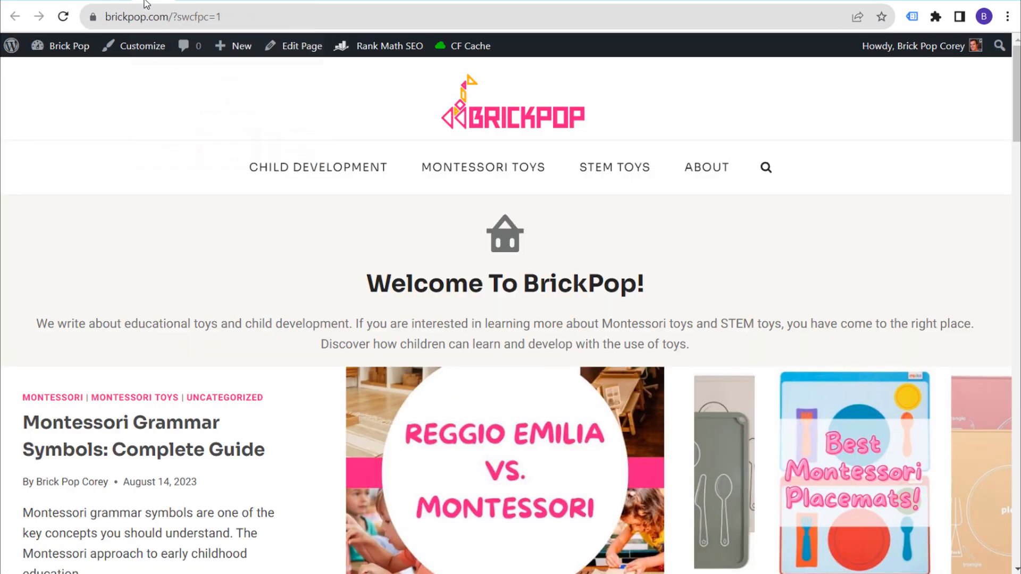
left_click(88, 2)
scroll(424, 256, "down", 1)
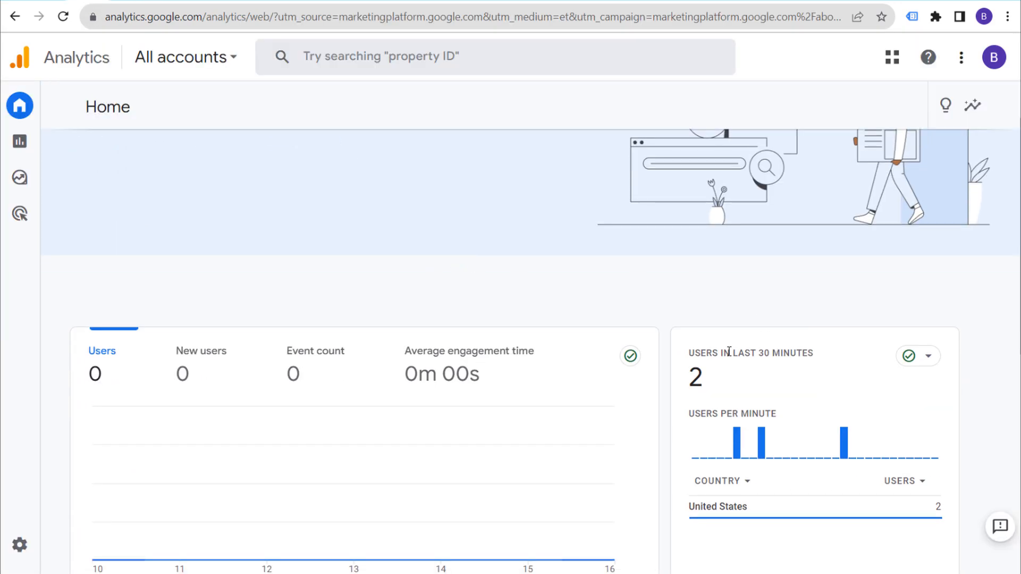
left_click_drag(694, 356, 814, 354)
mouse_move(836, 448)
scroll(381, 237, "up", 2)
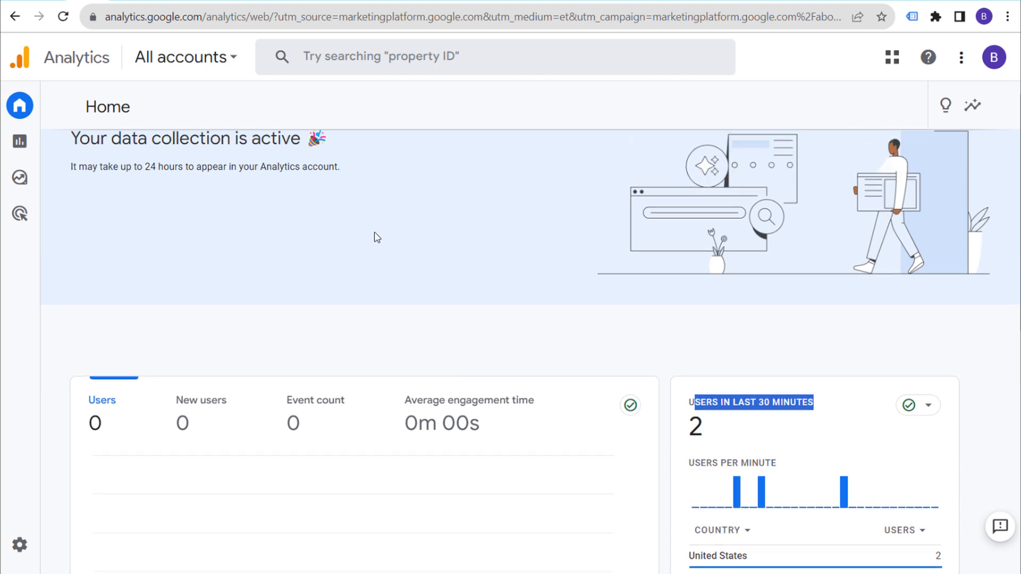
triple_click(116, 174)
left_click(293, 214)
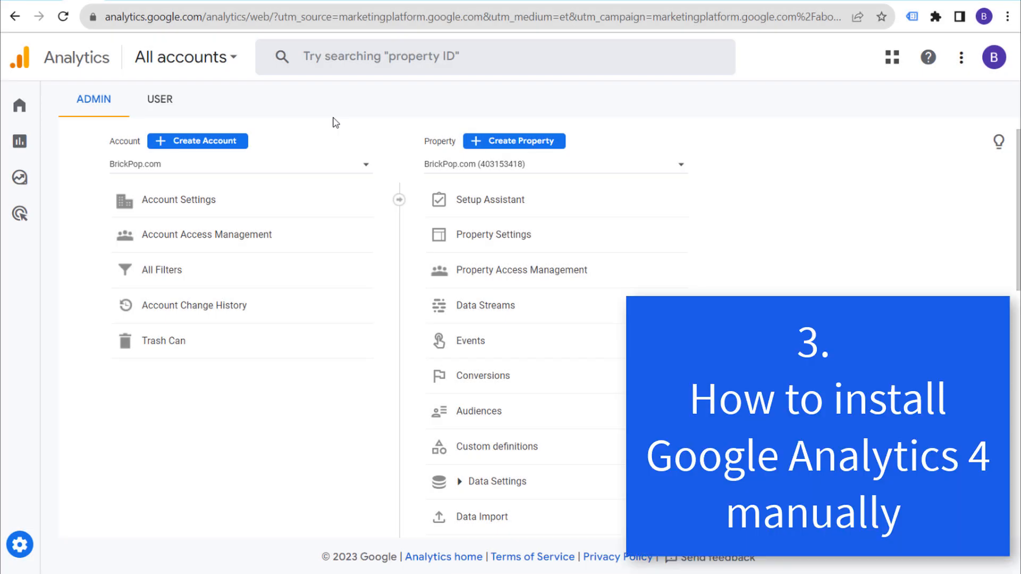
Select the BrickPop.com account in Google Analytics and open the details of its BrickPop.com web data stream.
left_click(150, 3)
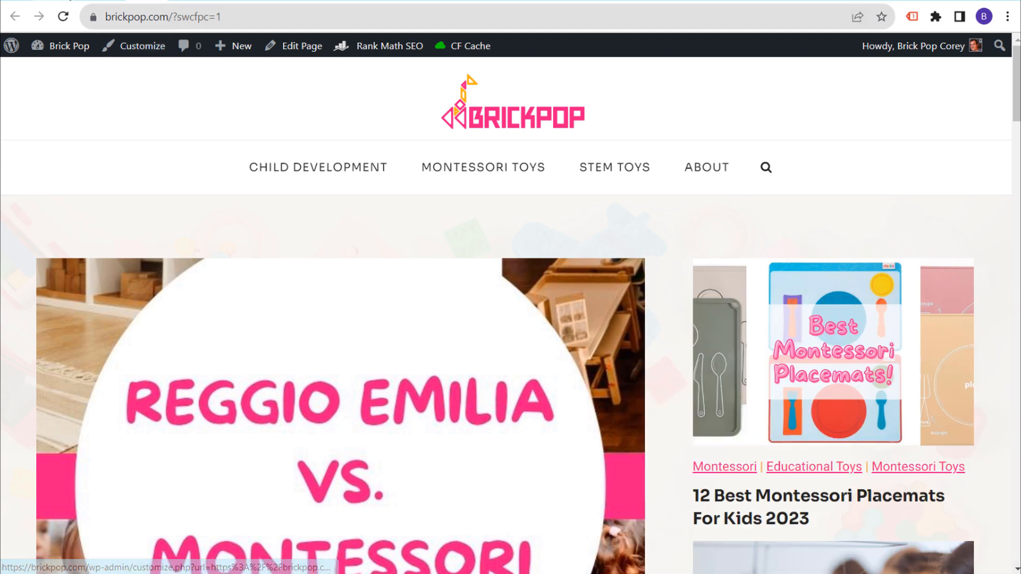
left_click(89, 0)
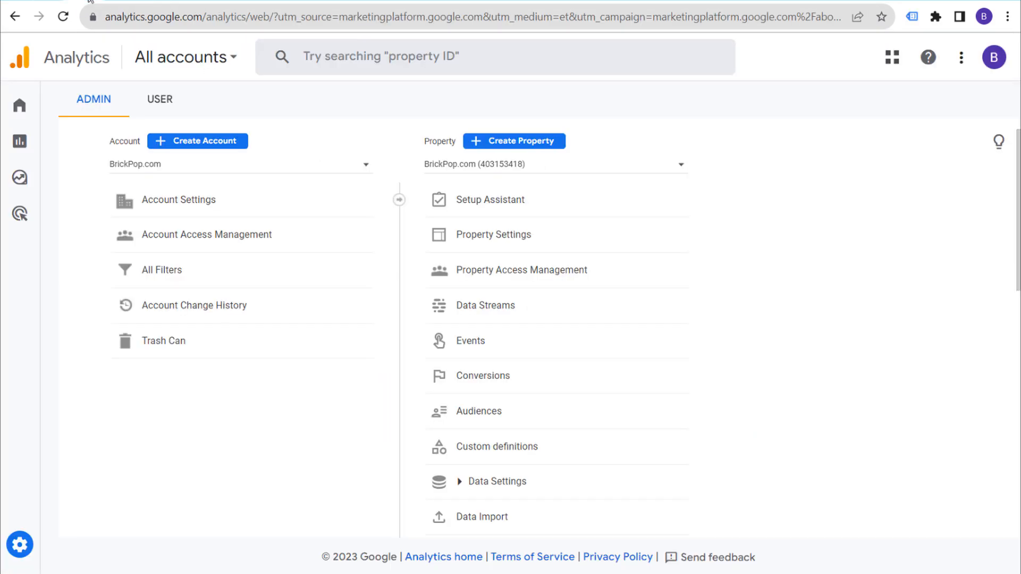
left_click(197, 65)
left_click(95, 294)
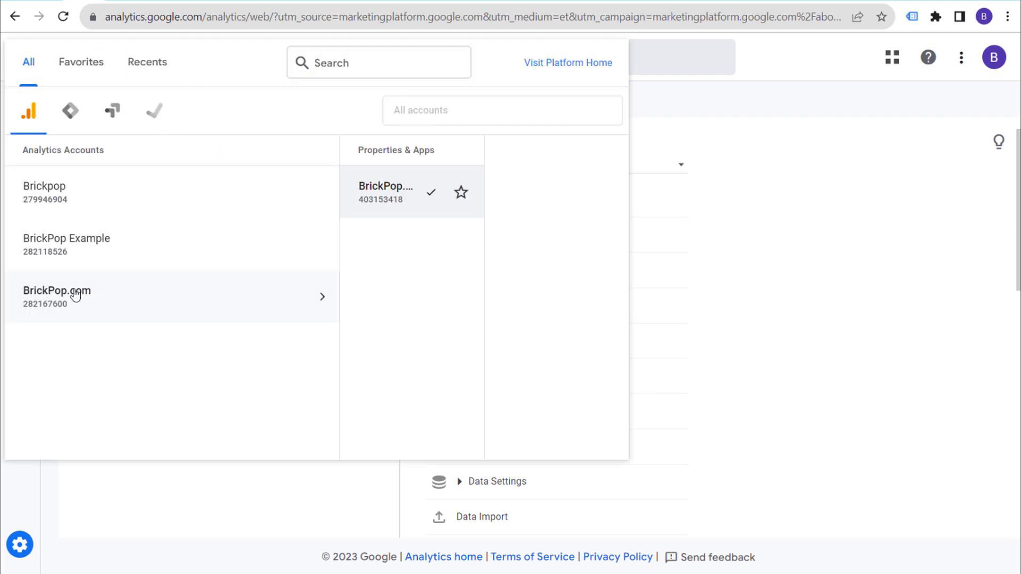
left_click(280, 193)
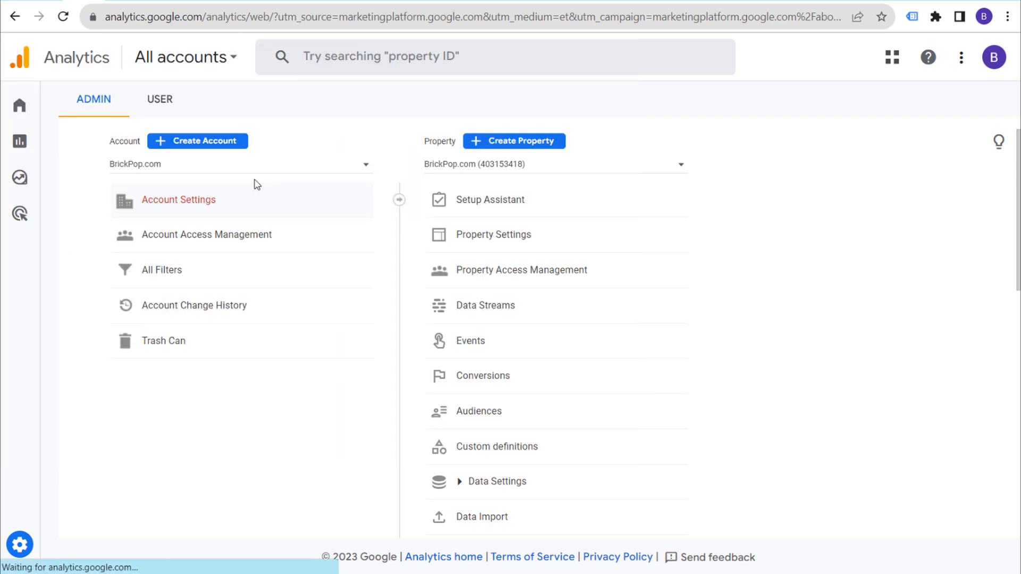
mouse_move(37, 551)
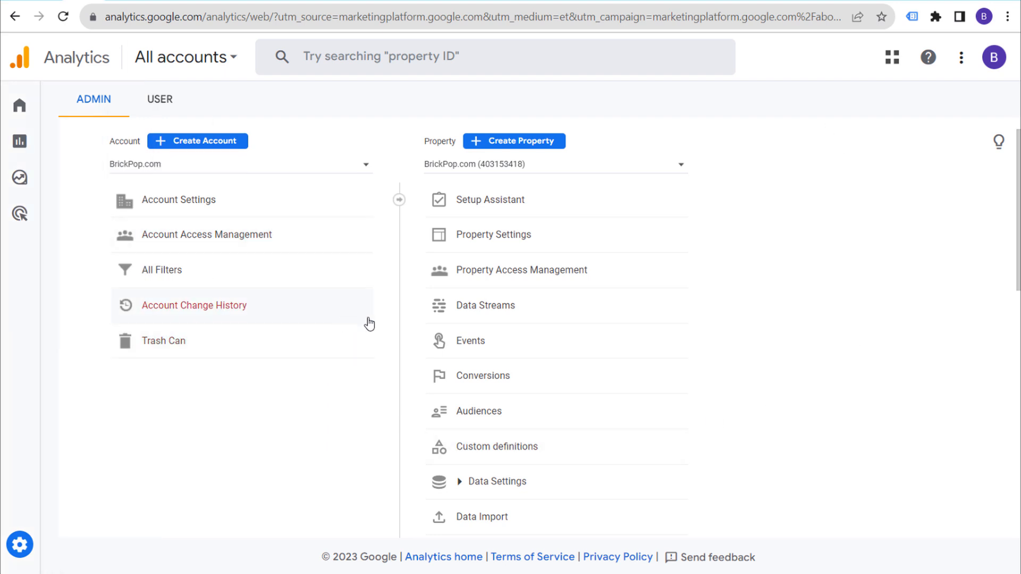
left_click(482, 316)
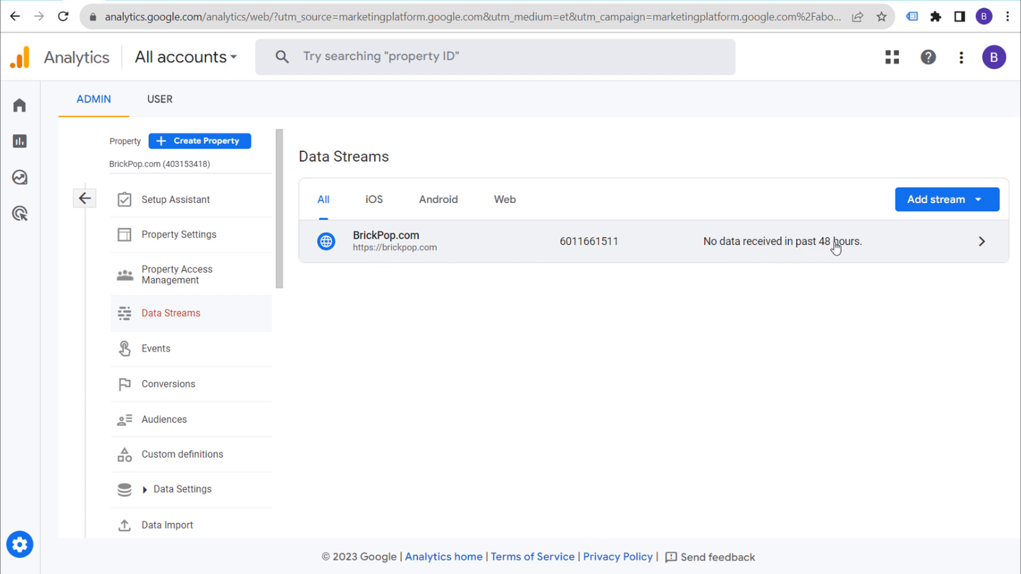
left_click(981, 244)
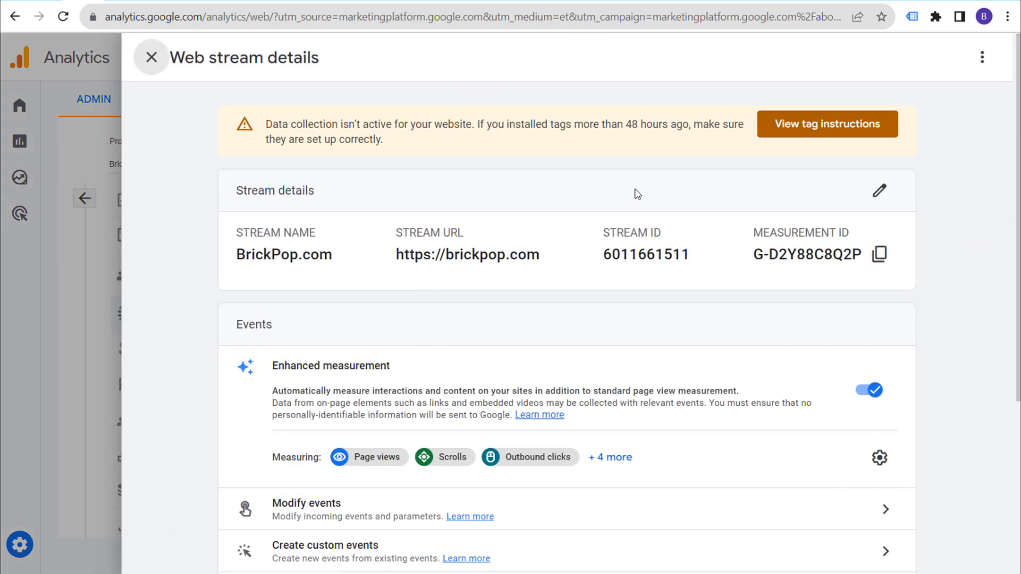
Read the data collection notice in the BrickPop.com web stream details and open its tag instructions.
left_click_drag(301, 125, 503, 128)
left_click(509, 127)
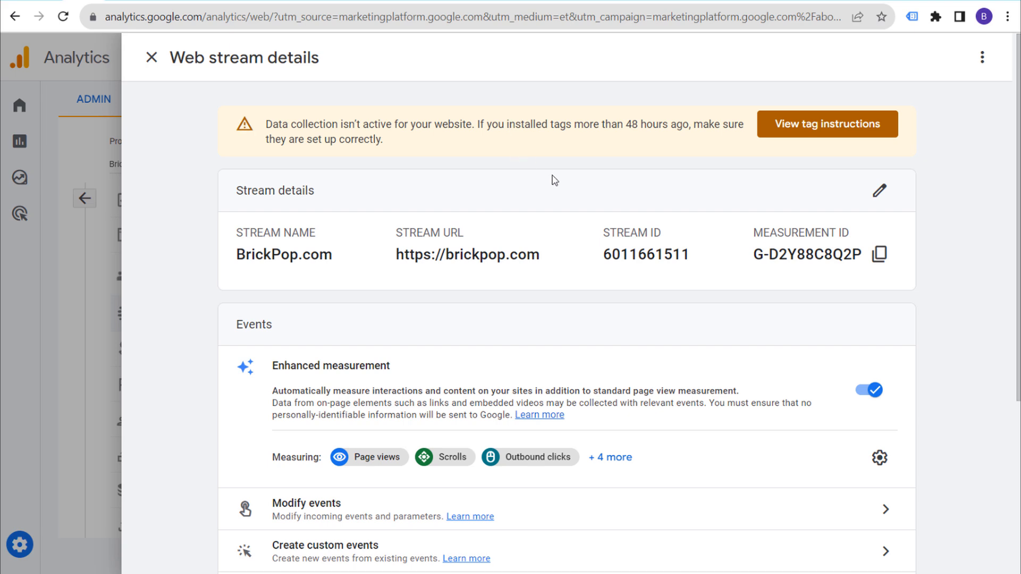
scroll(556, 181, "down", 5)
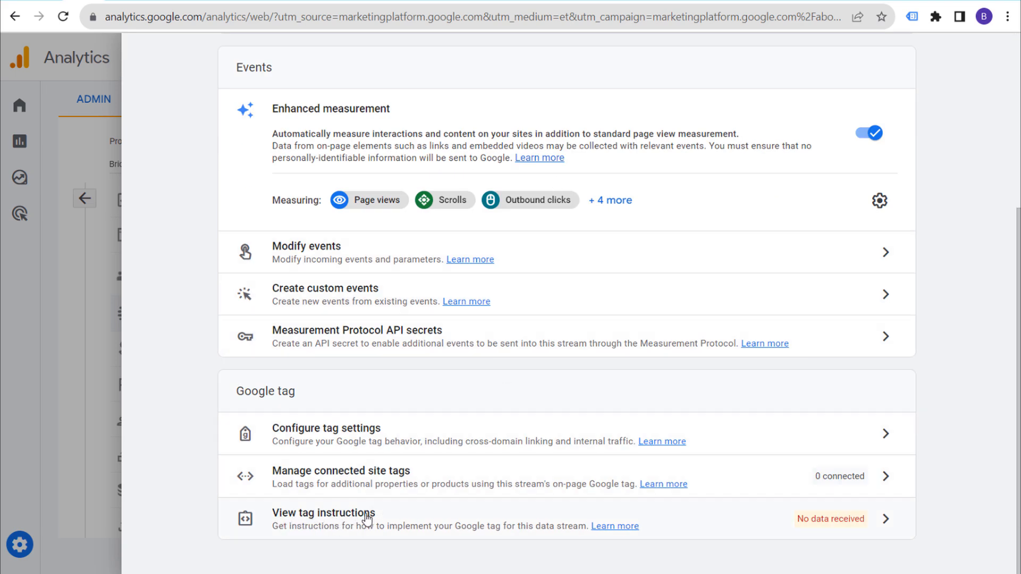
left_click(469, 517)
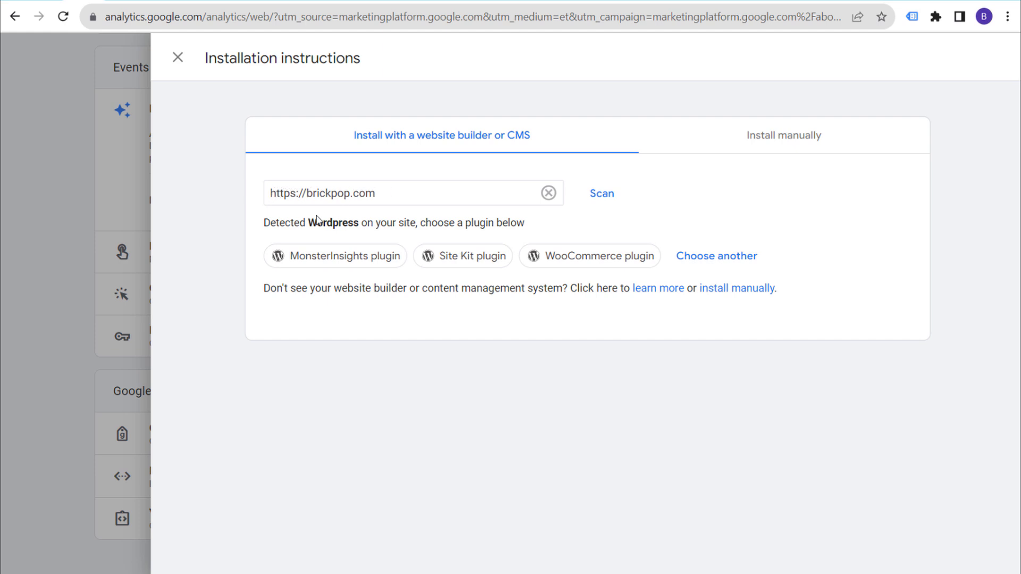
Review the suggested WordPress plugins, switch to the manual installation instructions, and copy the Google tag code.
left_click_drag(266, 224, 441, 228)
left_click(530, 225)
left_click(448, 230)
left_click(828, 142)
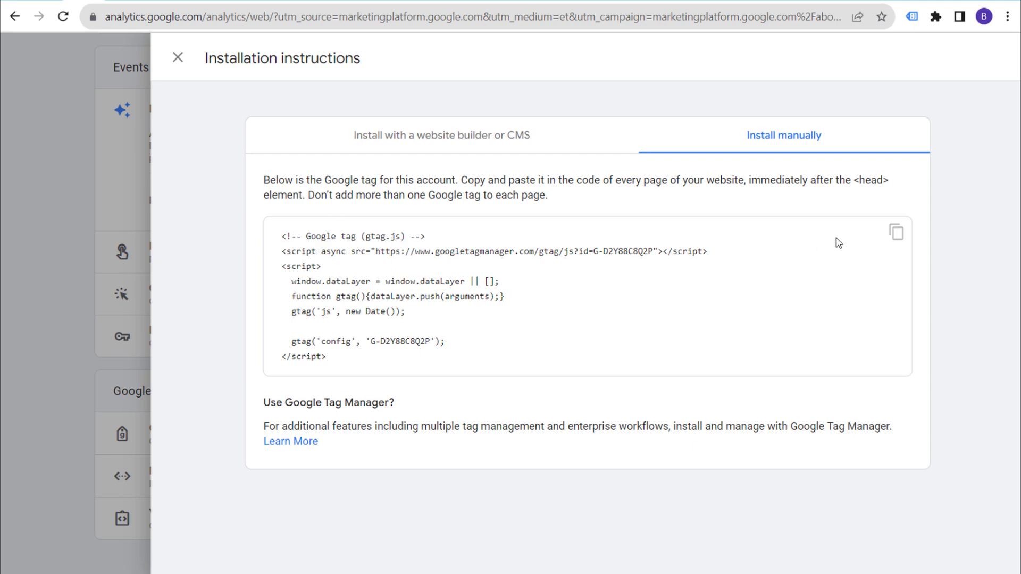
left_click(895, 242)
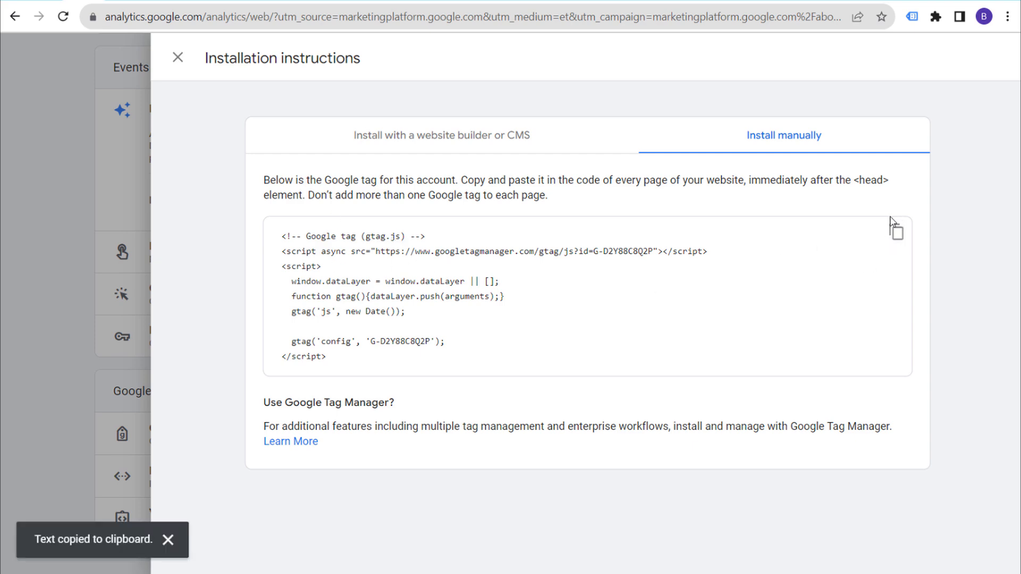
In WordPress, search for new plugins with "head footer post injections" and view the details of Head, Footer and Post Injections.
left_click(113, 1)
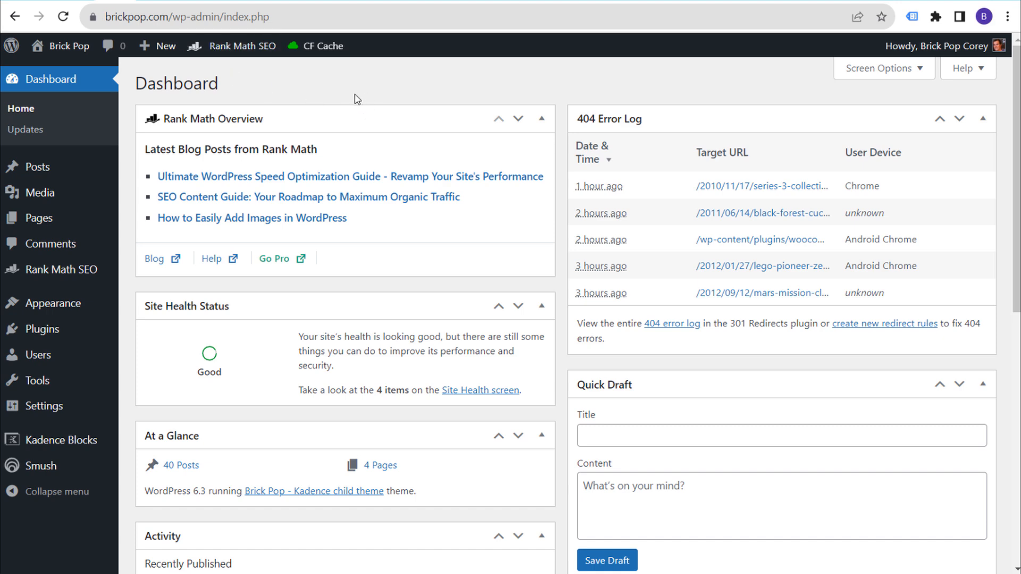
mouse_move(59, 332)
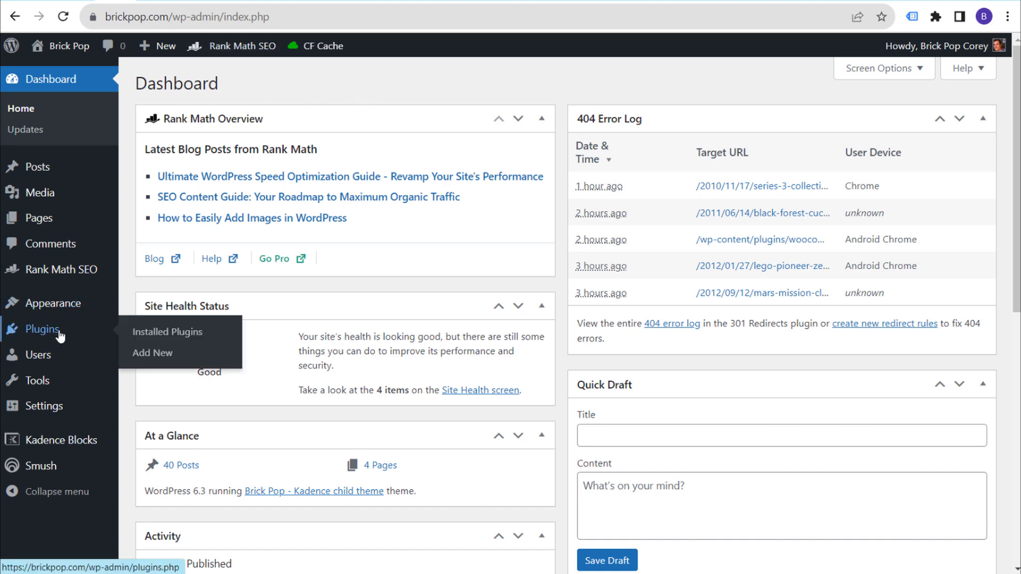
left_click(152, 353)
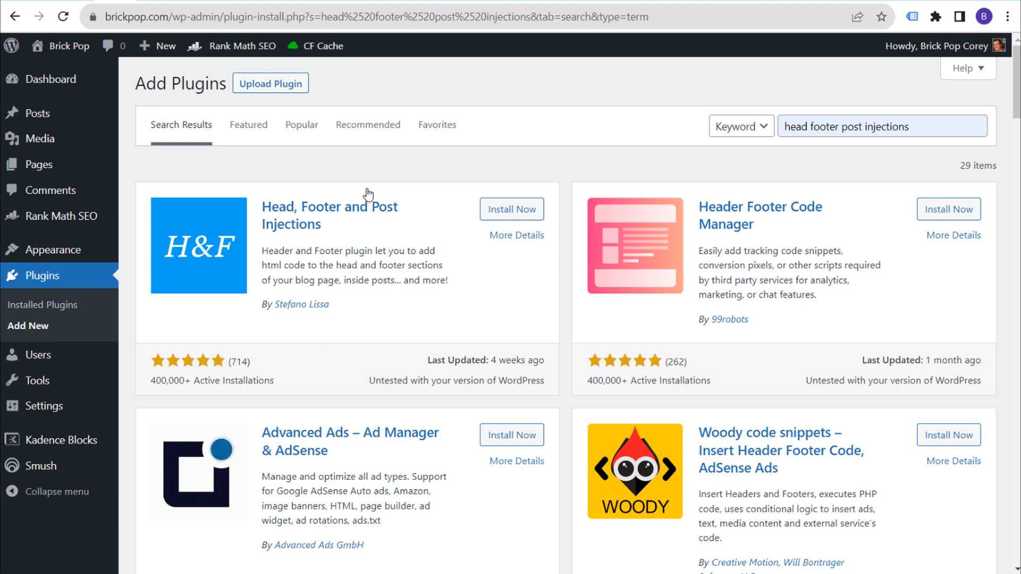
left_click(318, 208)
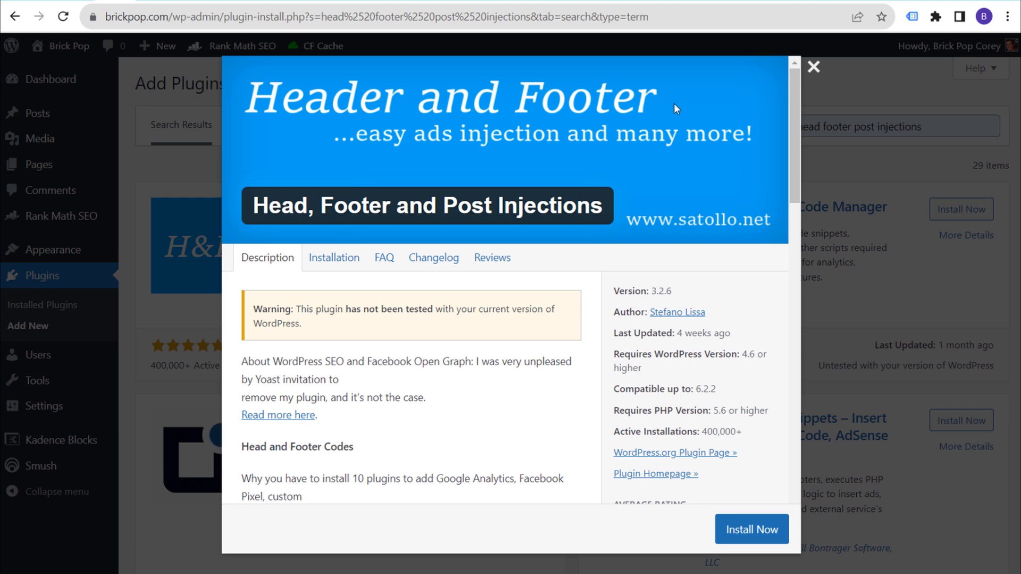
left_click(813, 67)
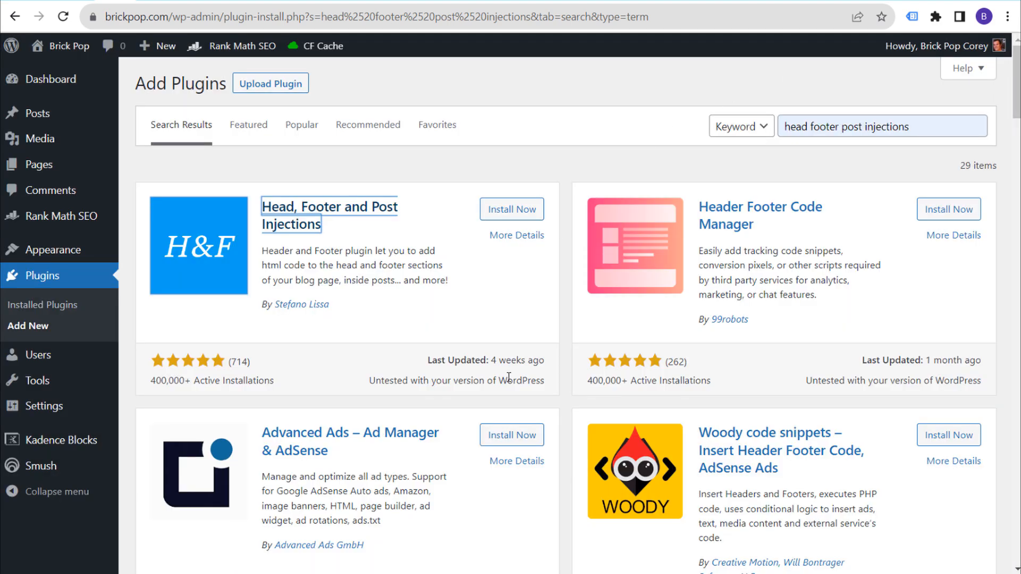
Check when Head, Footer and Post Injections was last updated, and install and activate the plugin.
left_click_drag(428, 361, 513, 359)
left_click(395, 381)
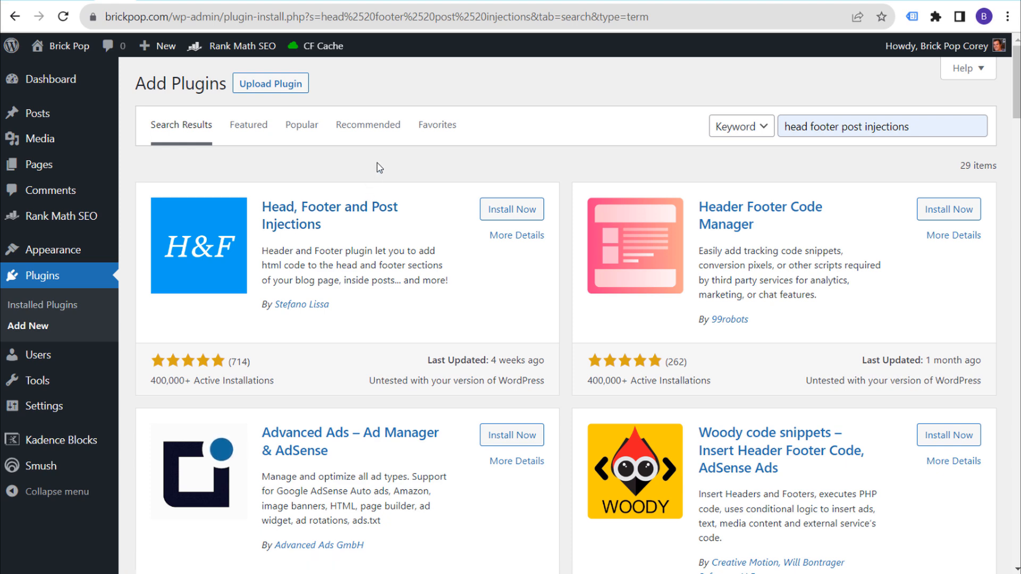
left_click(506, 209)
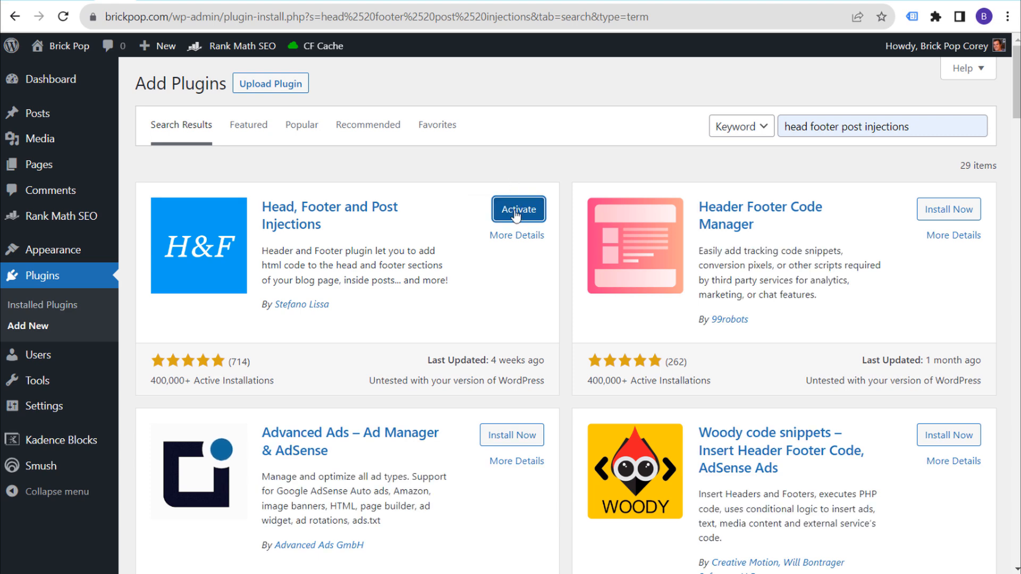
left_click(516, 211)
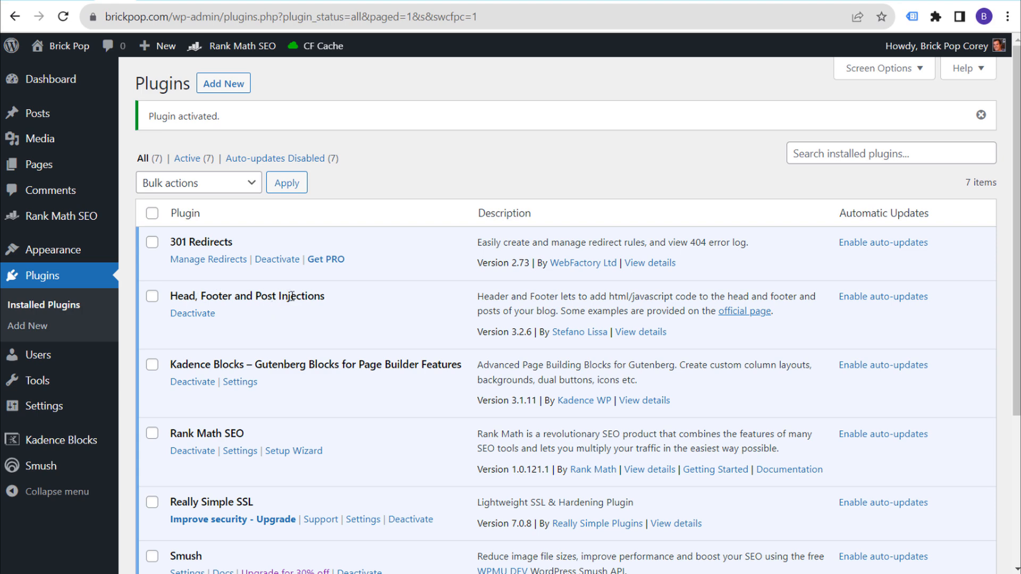
Open the Head and Footer settings and locate the <HEAD> page section injection box for every page.
mouse_move(51, 407)
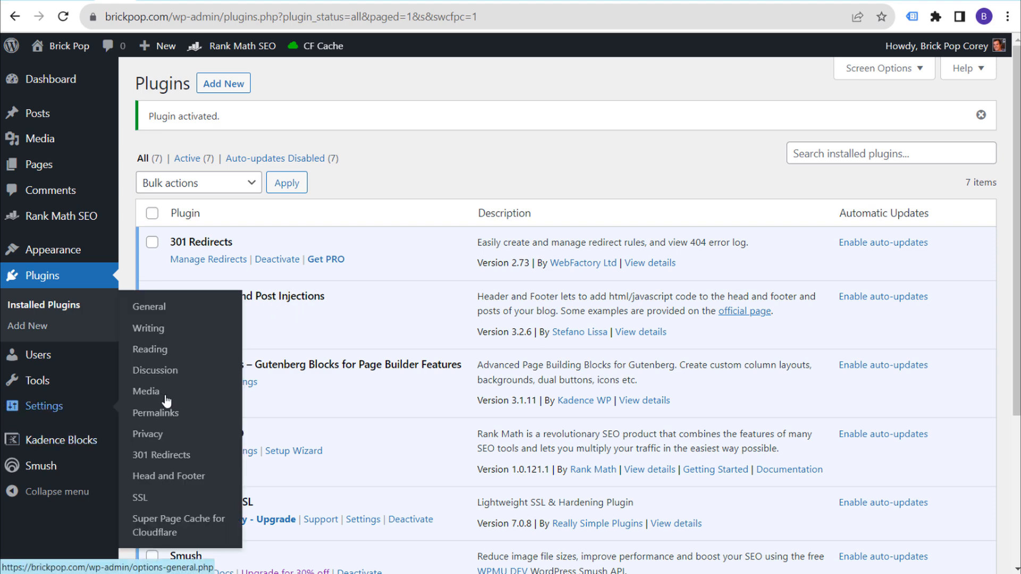
left_click(202, 477)
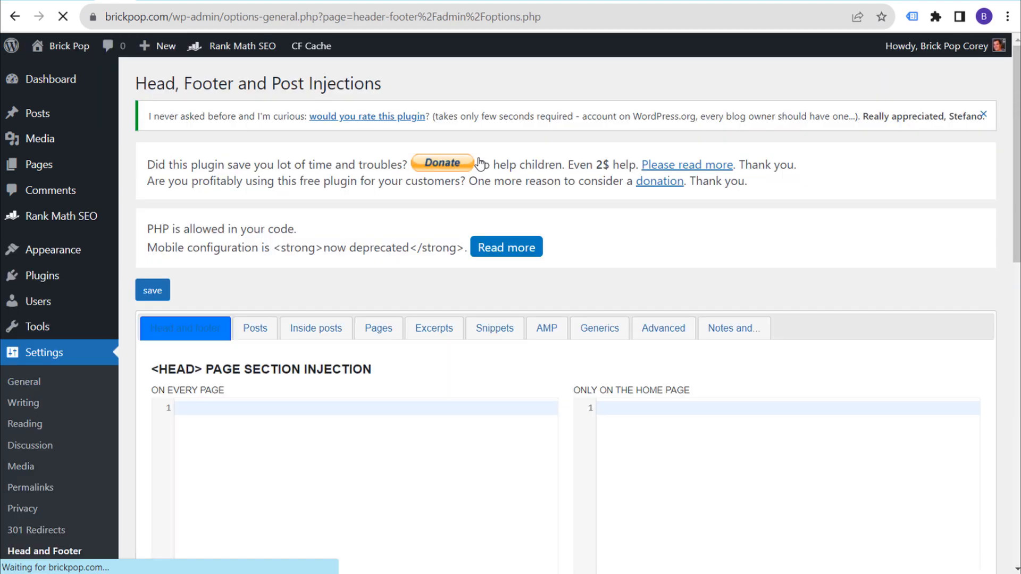
left_click_drag(149, 83, 363, 83)
left_click(434, 94)
scroll(472, 125, "down", 4)
left_click_drag(147, 151, 380, 142)
left_click(304, 326)
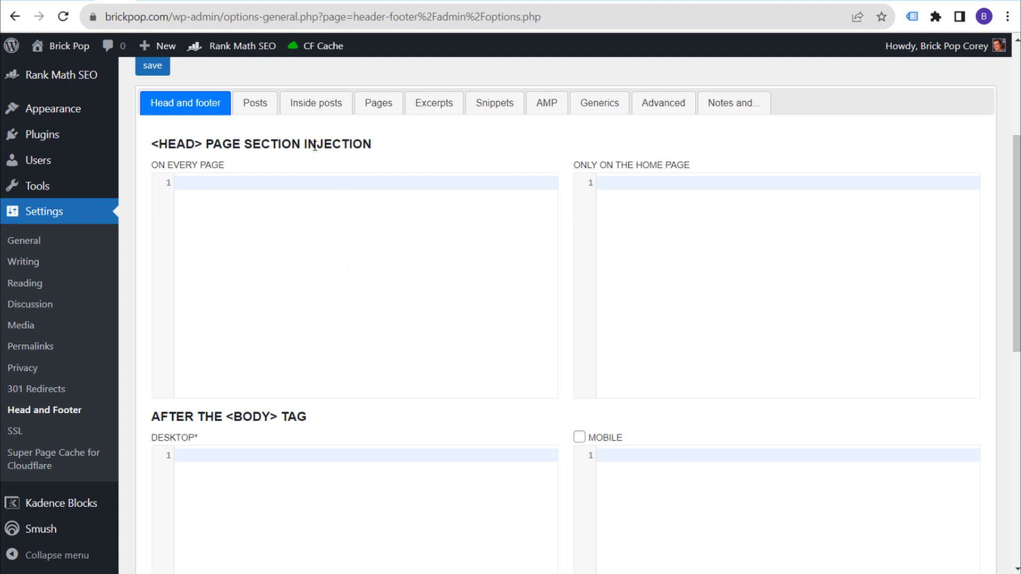
Return to the manual installation instructions in Google Analytics, copy the Google tag code, and examine its measurement ID.
left_click(87, 1)
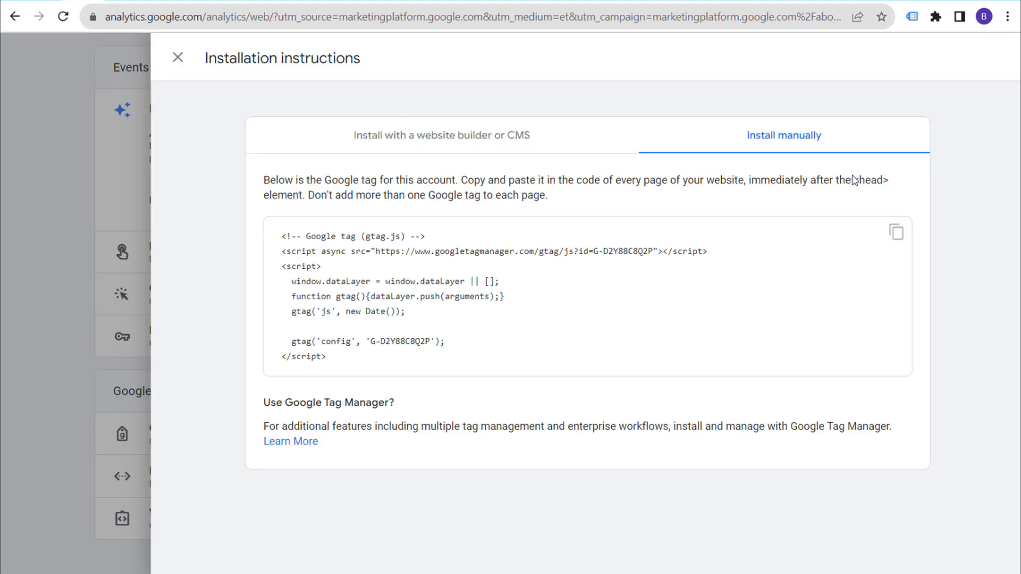
left_click(895, 236)
mouse_move(373, 343)
left_mouse_down()
mouse_move(416, 345)
mouse_move(369, 346)
left_mouse_up()
left_click(427, 341)
left_click(395, 342)
Paste the Google tag code into the WordPress <HEAD> injection box for every page and save the plugin settings.
left_click(102, 1)
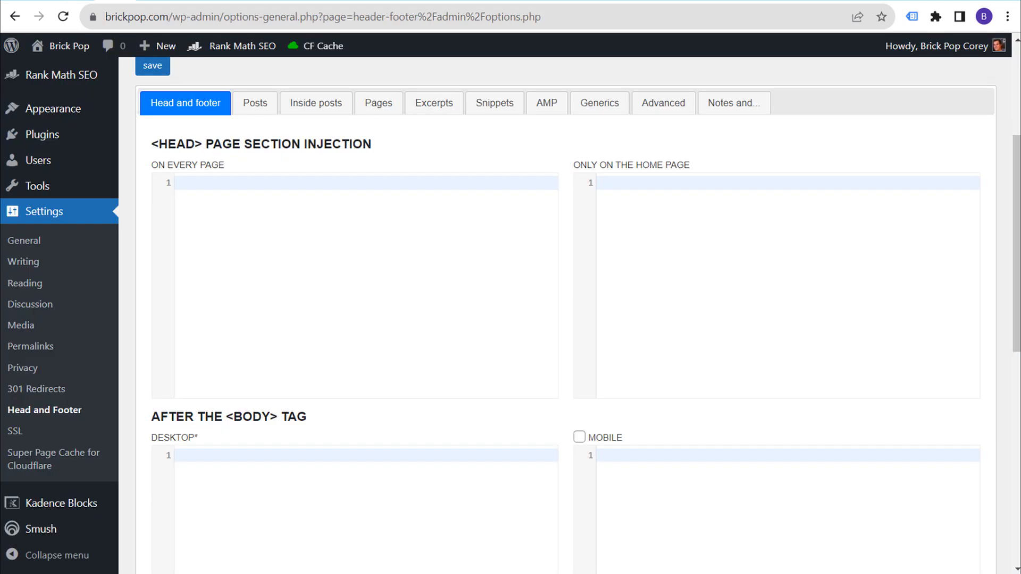
left_click(290, 192)
key("ctrl+v")
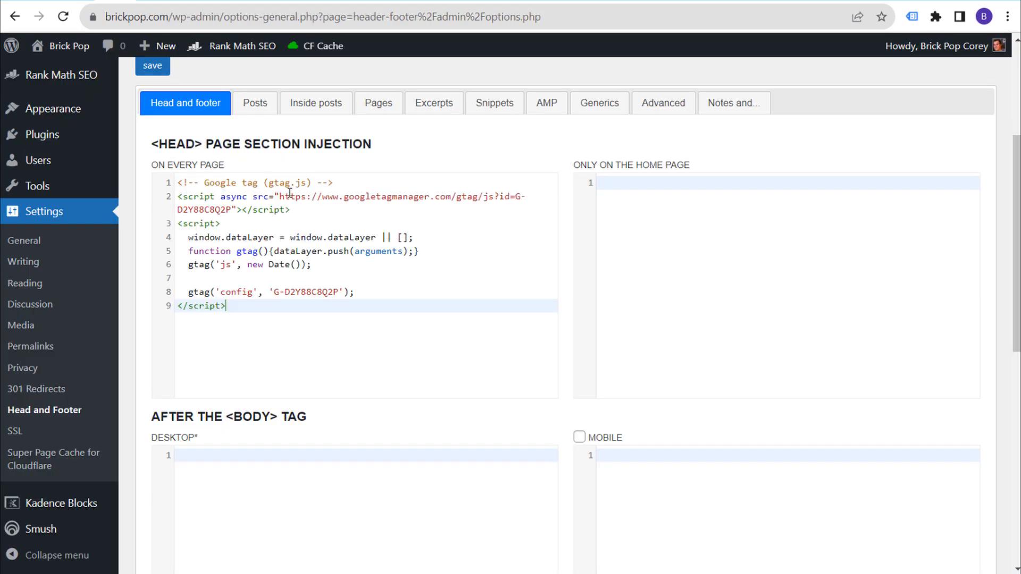
left_click_drag(146, 146, 396, 147)
left_click(510, 159)
scroll(564, 168, "down", 1)
scroll(564, 168, "down", 9)
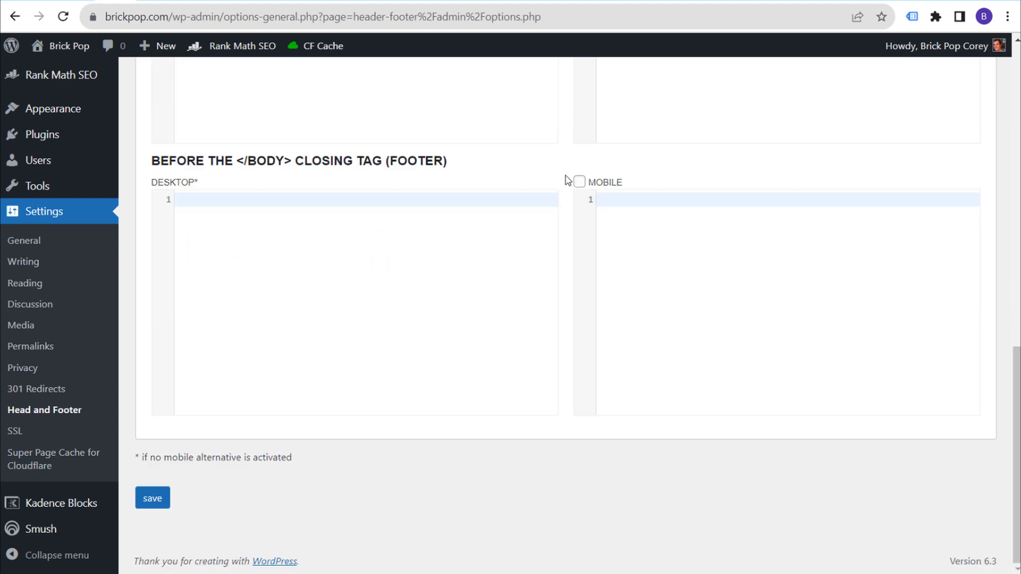
left_click(154, 499)
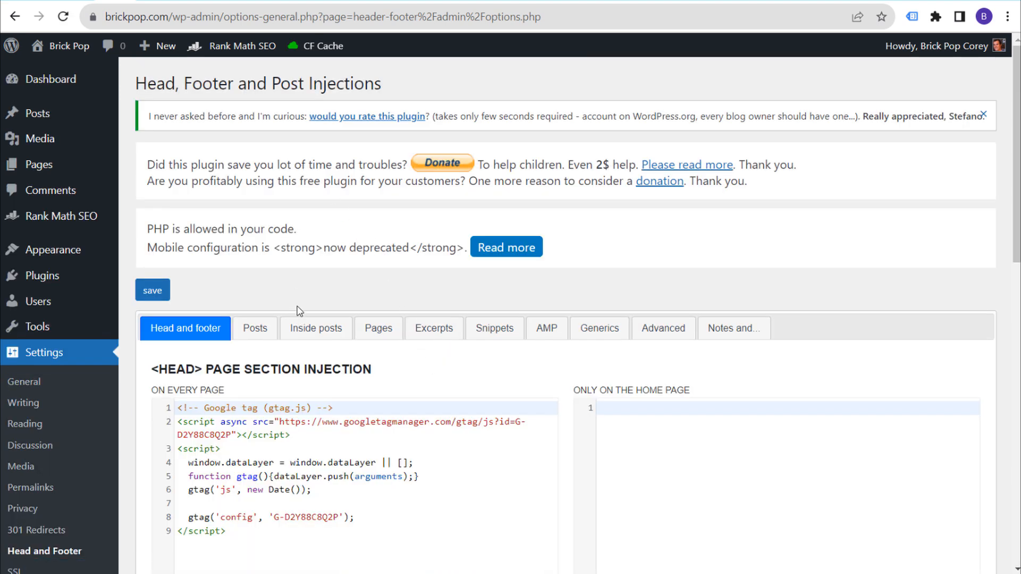
scroll(36, 426, "down", 3)
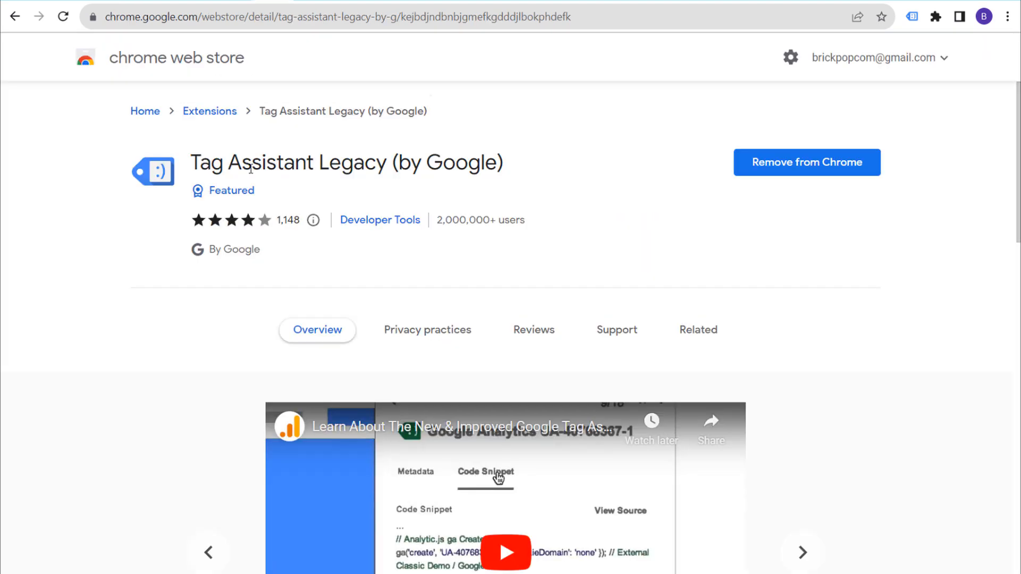
Look at the Tag Assistant Legacy extension page, reload the BrickPop homepage, and open its tag analysis result.
left_click_drag(190, 167, 489, 165)
left_click(541, 165)
left_click(150, 2)
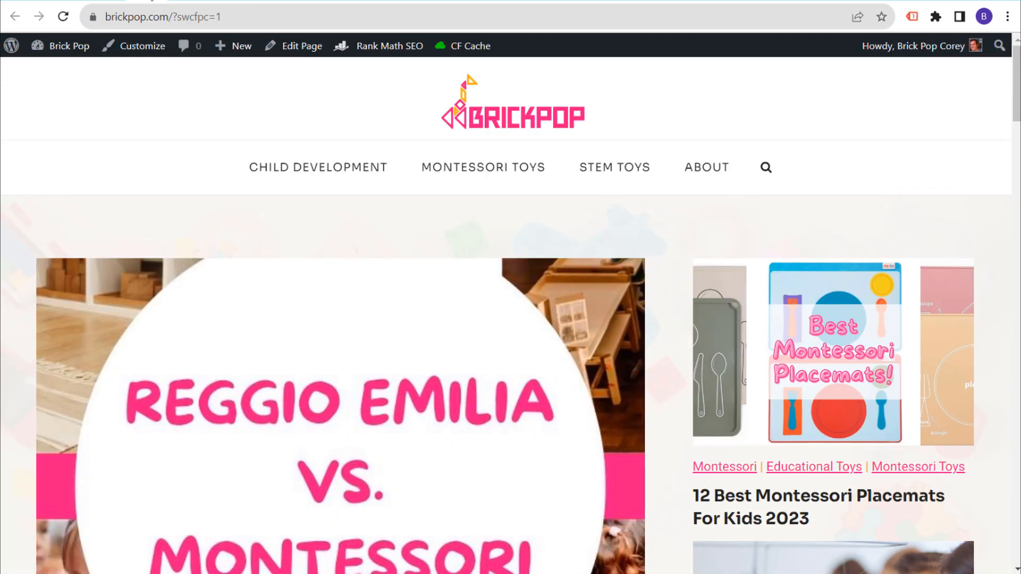
left_click(63, 18)
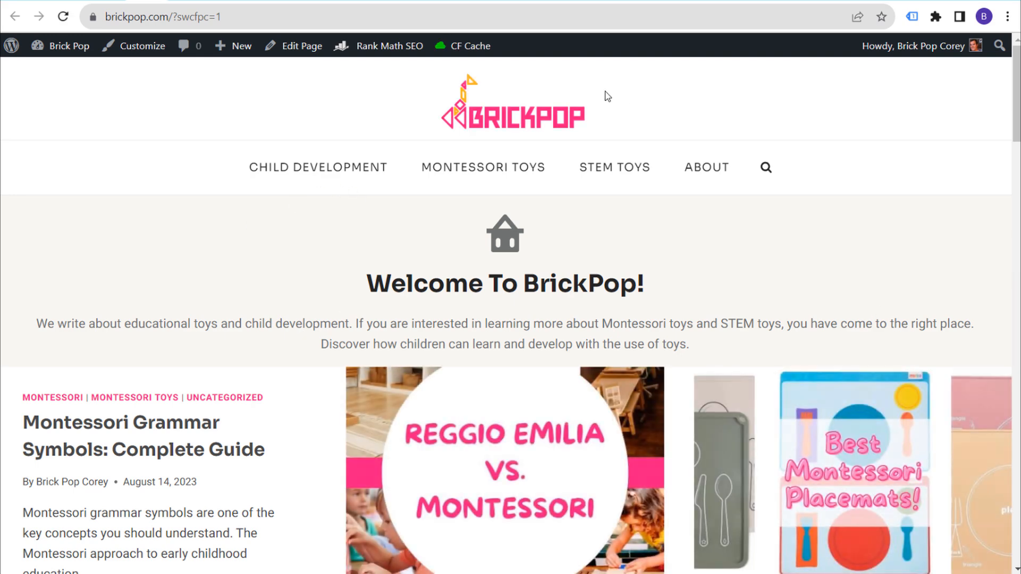
left_click(912, 18)
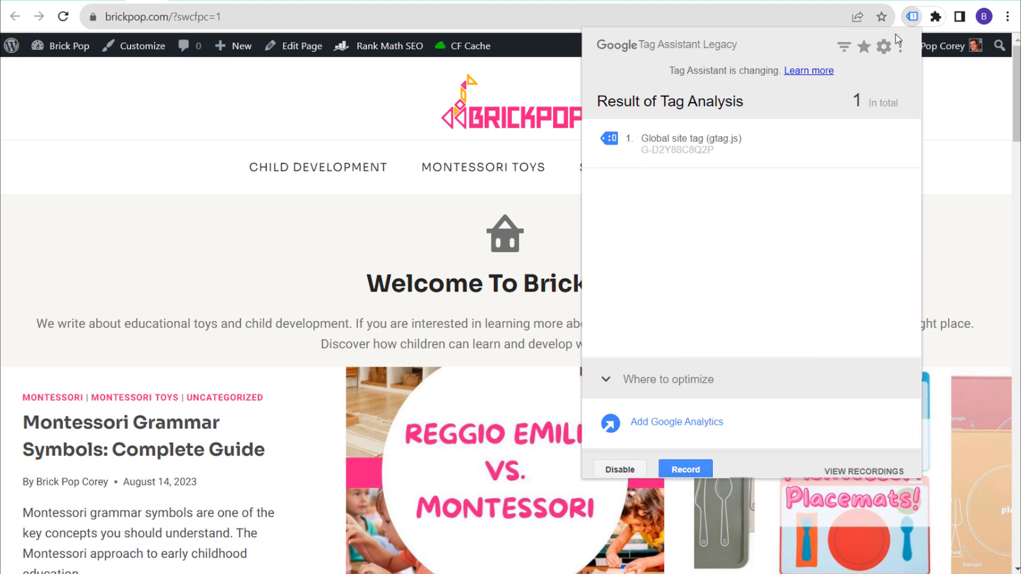
Check that Tag Assistant Legacy is pinned among the browser extensions and reopen the homepage's tag analysis.
left_click(970, 144)
left_click(936, 18)
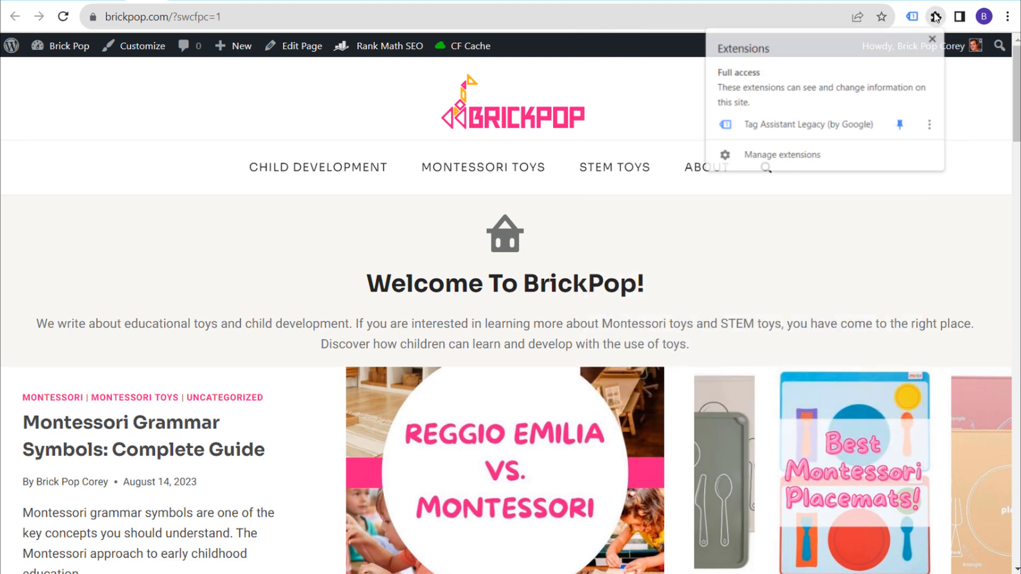
left_click(975, 93)
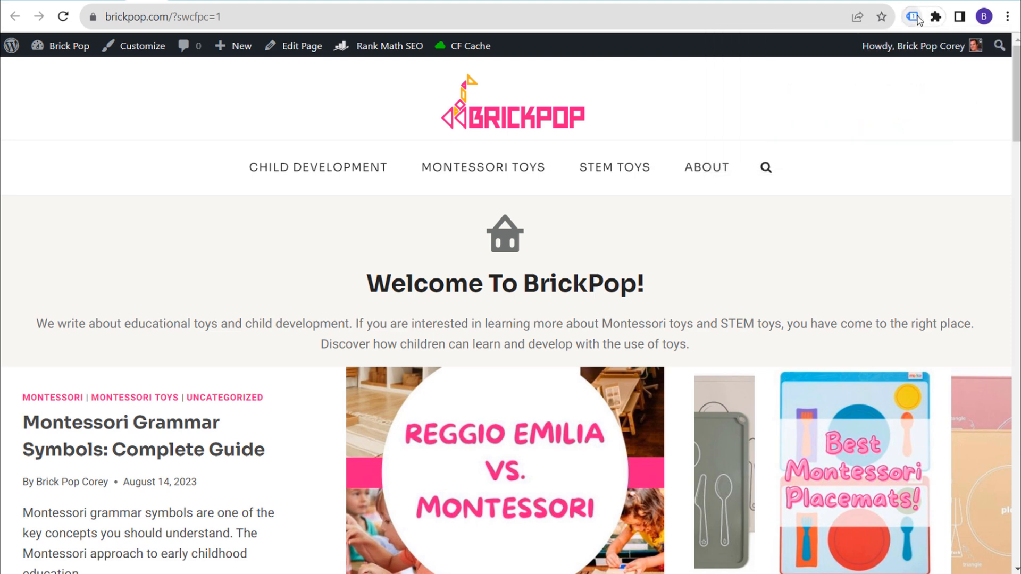
left_click(910, 17)
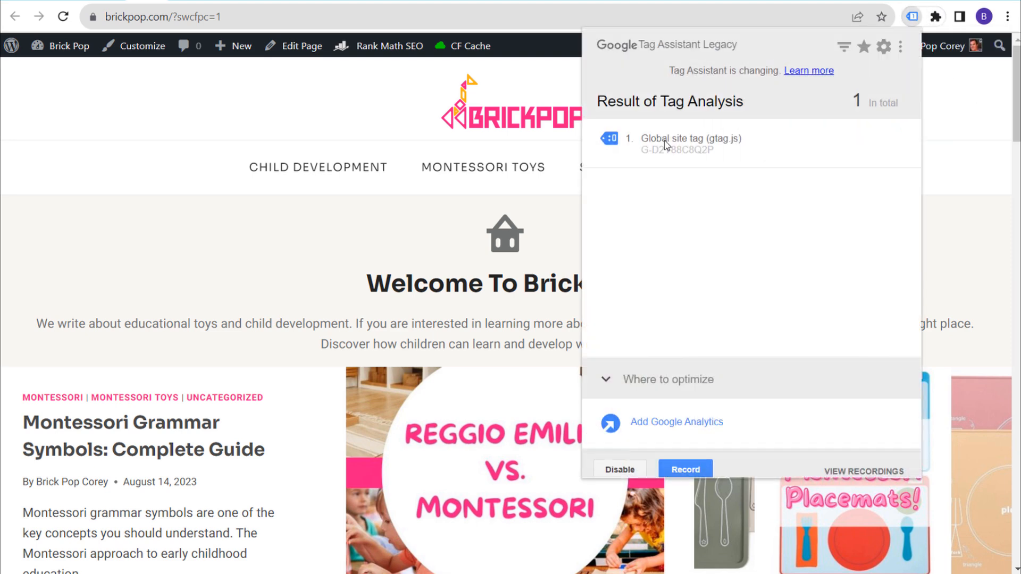
Disable and re-enable Tag Assistant Legacy, reload the BrickPop homepage, and check the detected Google tag again.
left_click(622, 471)
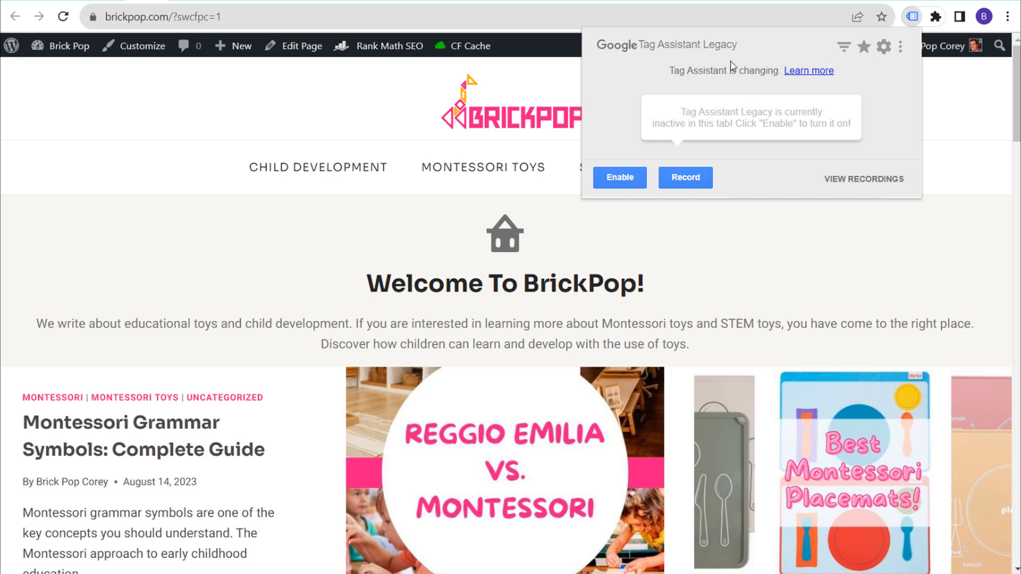
left_click(627, 179)
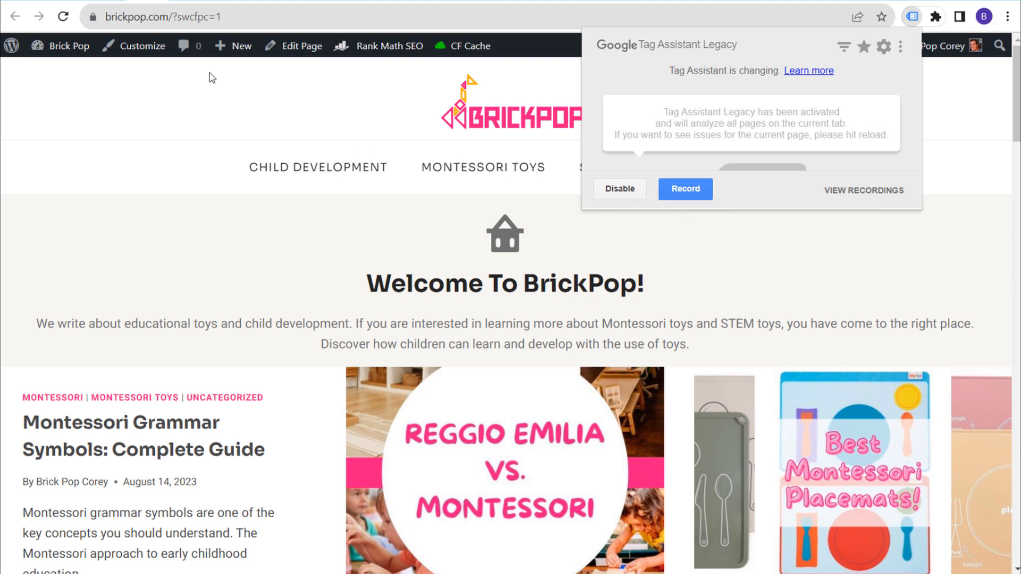
left_click(62, 17)
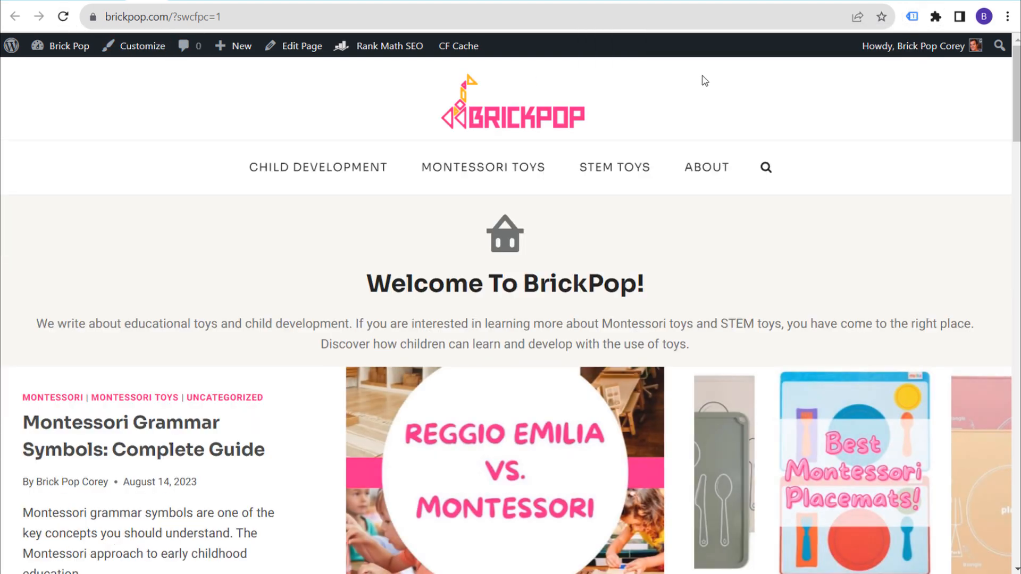
left_click(912, 17)
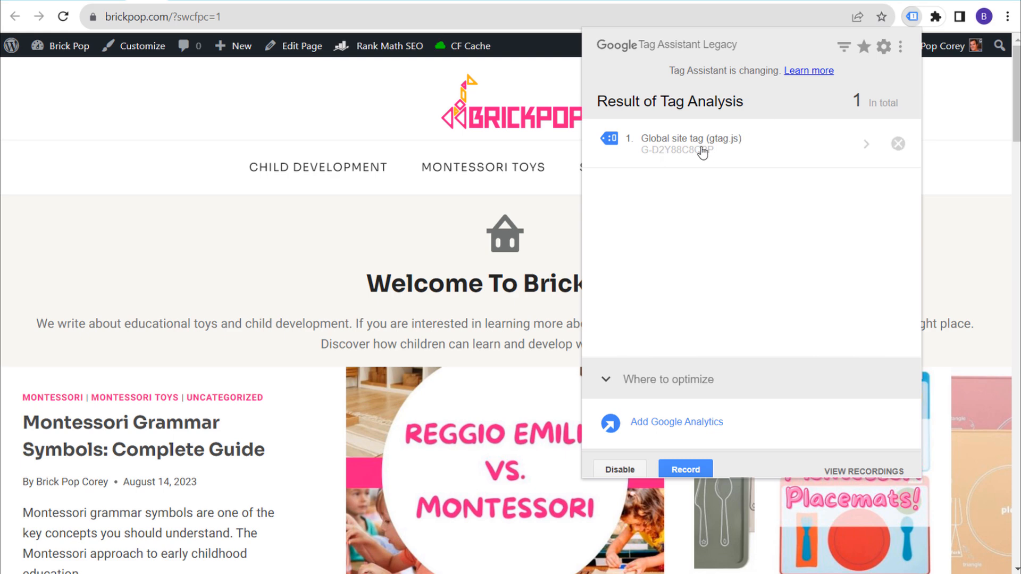
left_click(223, 97)
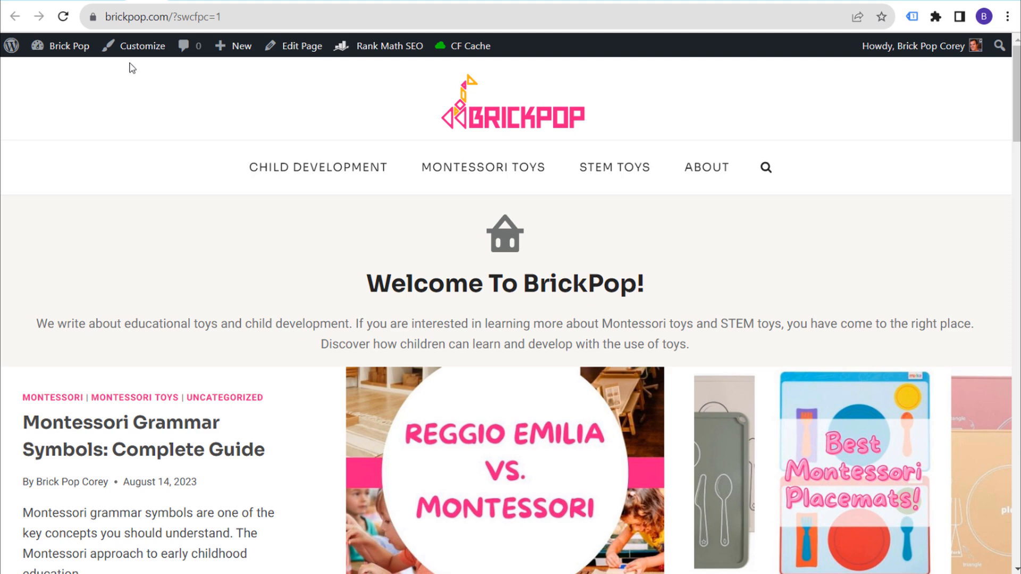
Return to the installation instructions in Google Analytics, review the <head> placement note, and show the website builder or CMS options.
left_click(88, 1)
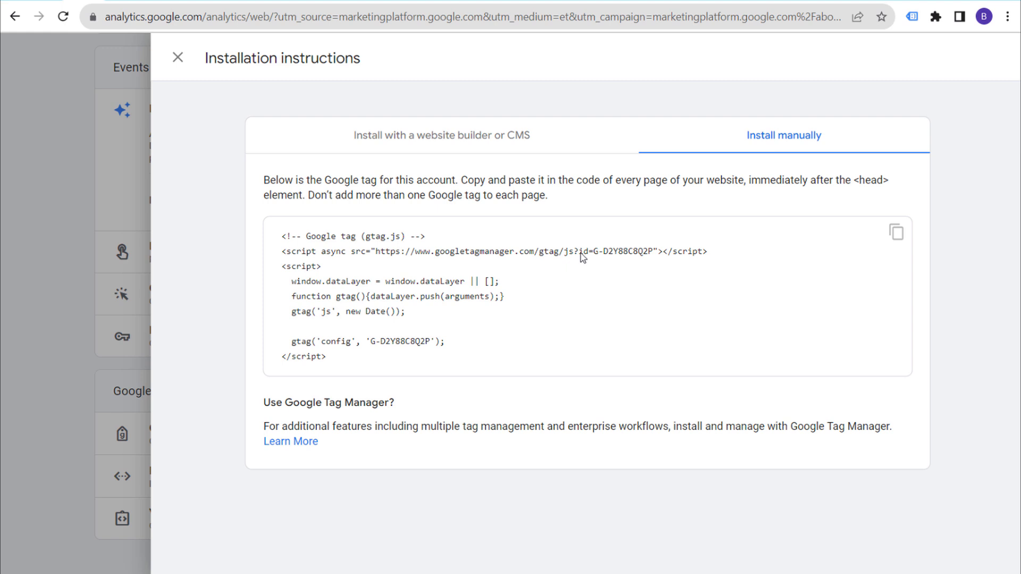
left_click_drag(854, 181, 895, 181)
left_click(896, 181)
left_click(364, 144)
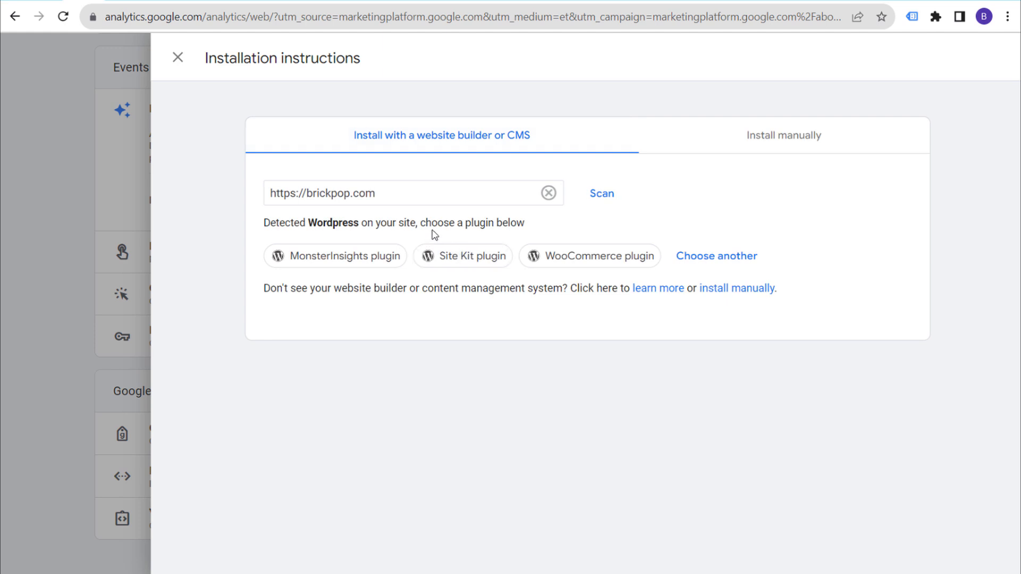